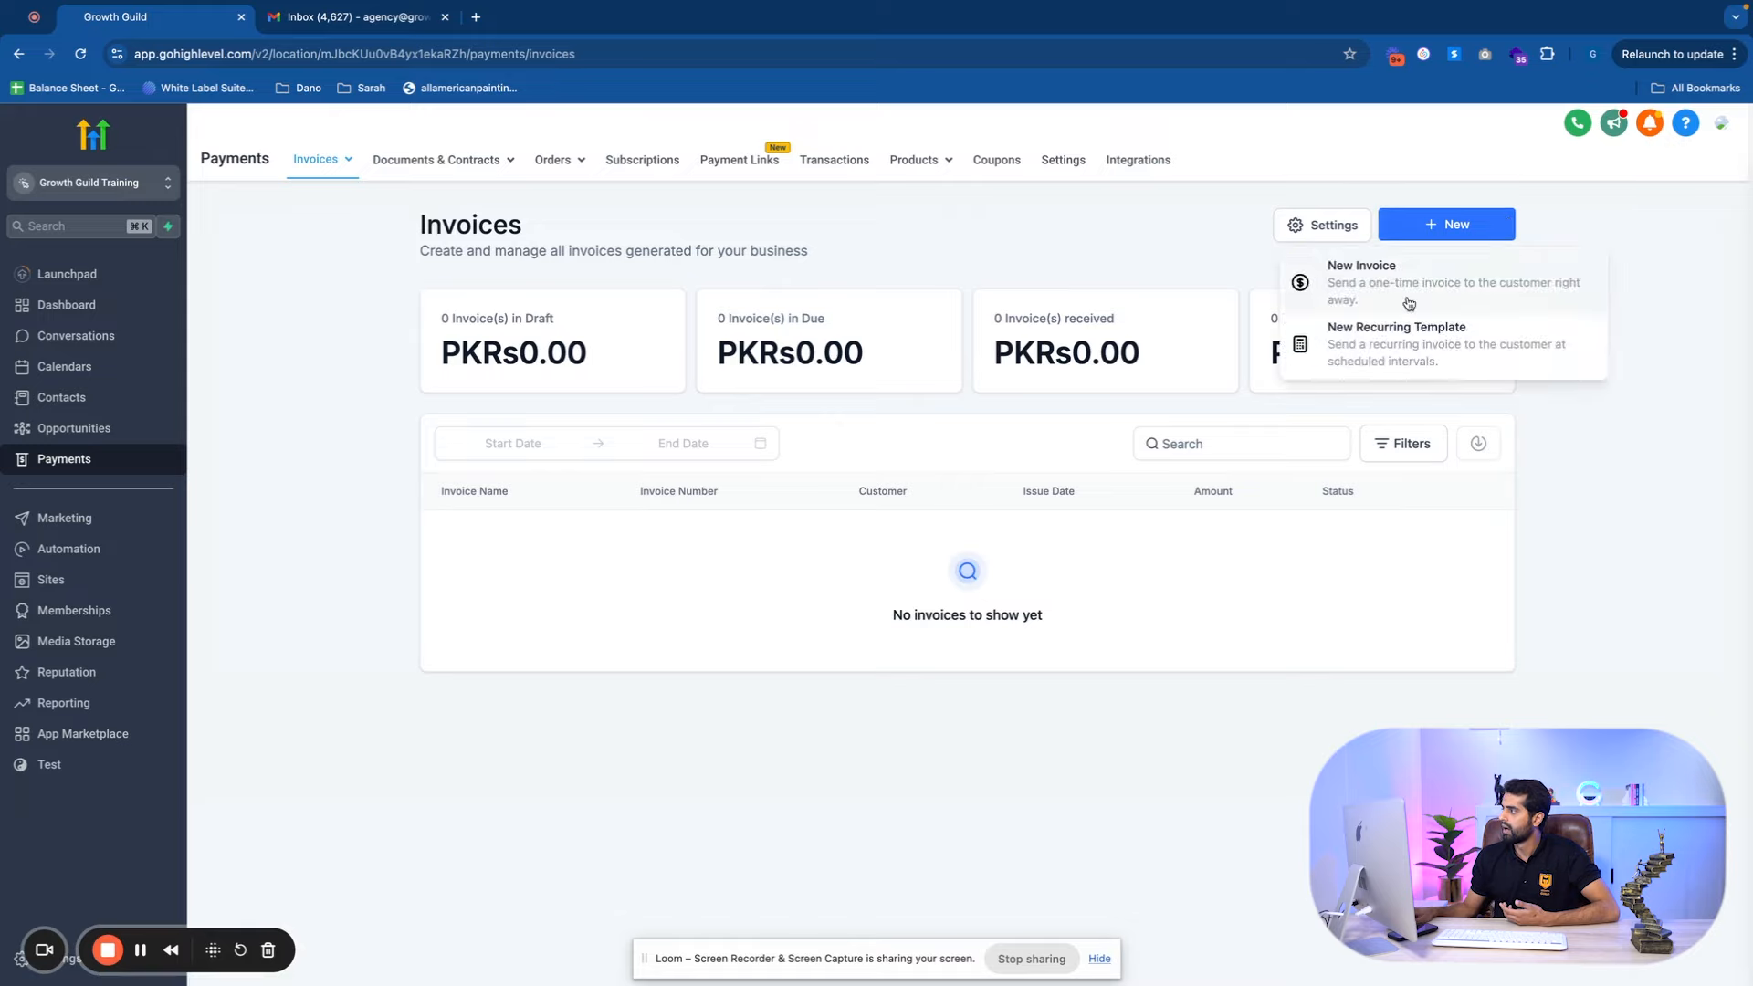
Create a new recurring invoice template and set its frequency to Monthly.
click(1440, 364)
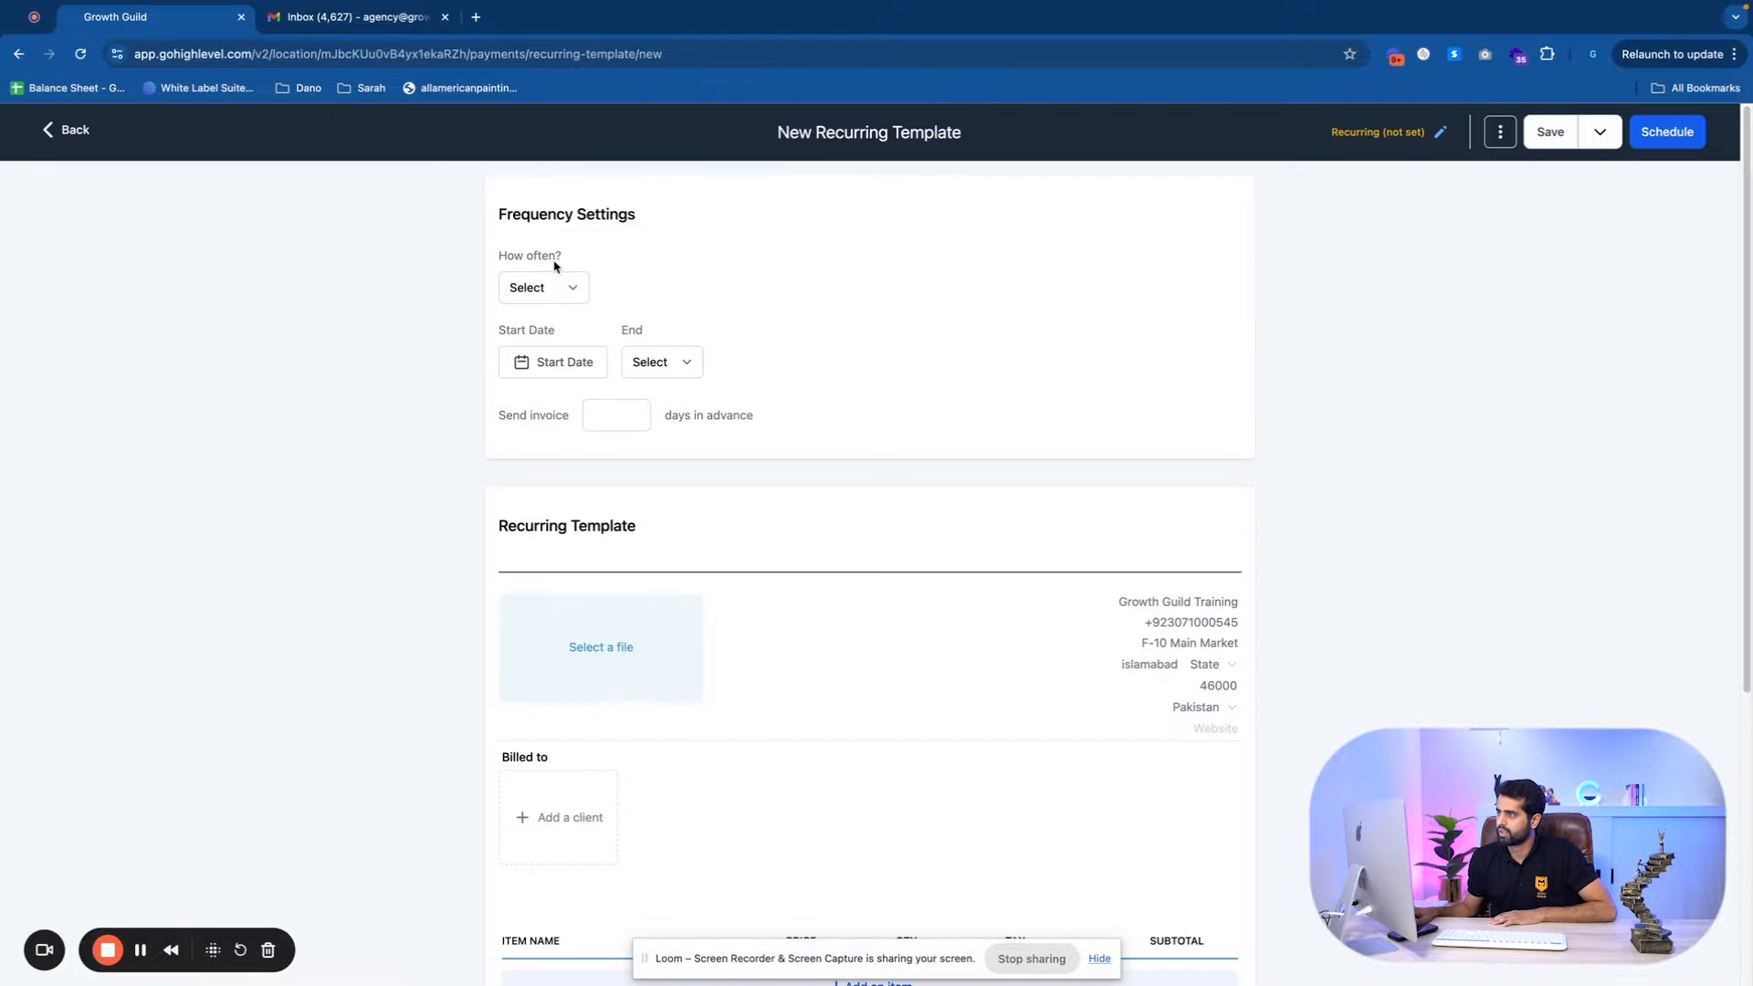
click(554, 284)
click(766, 349)
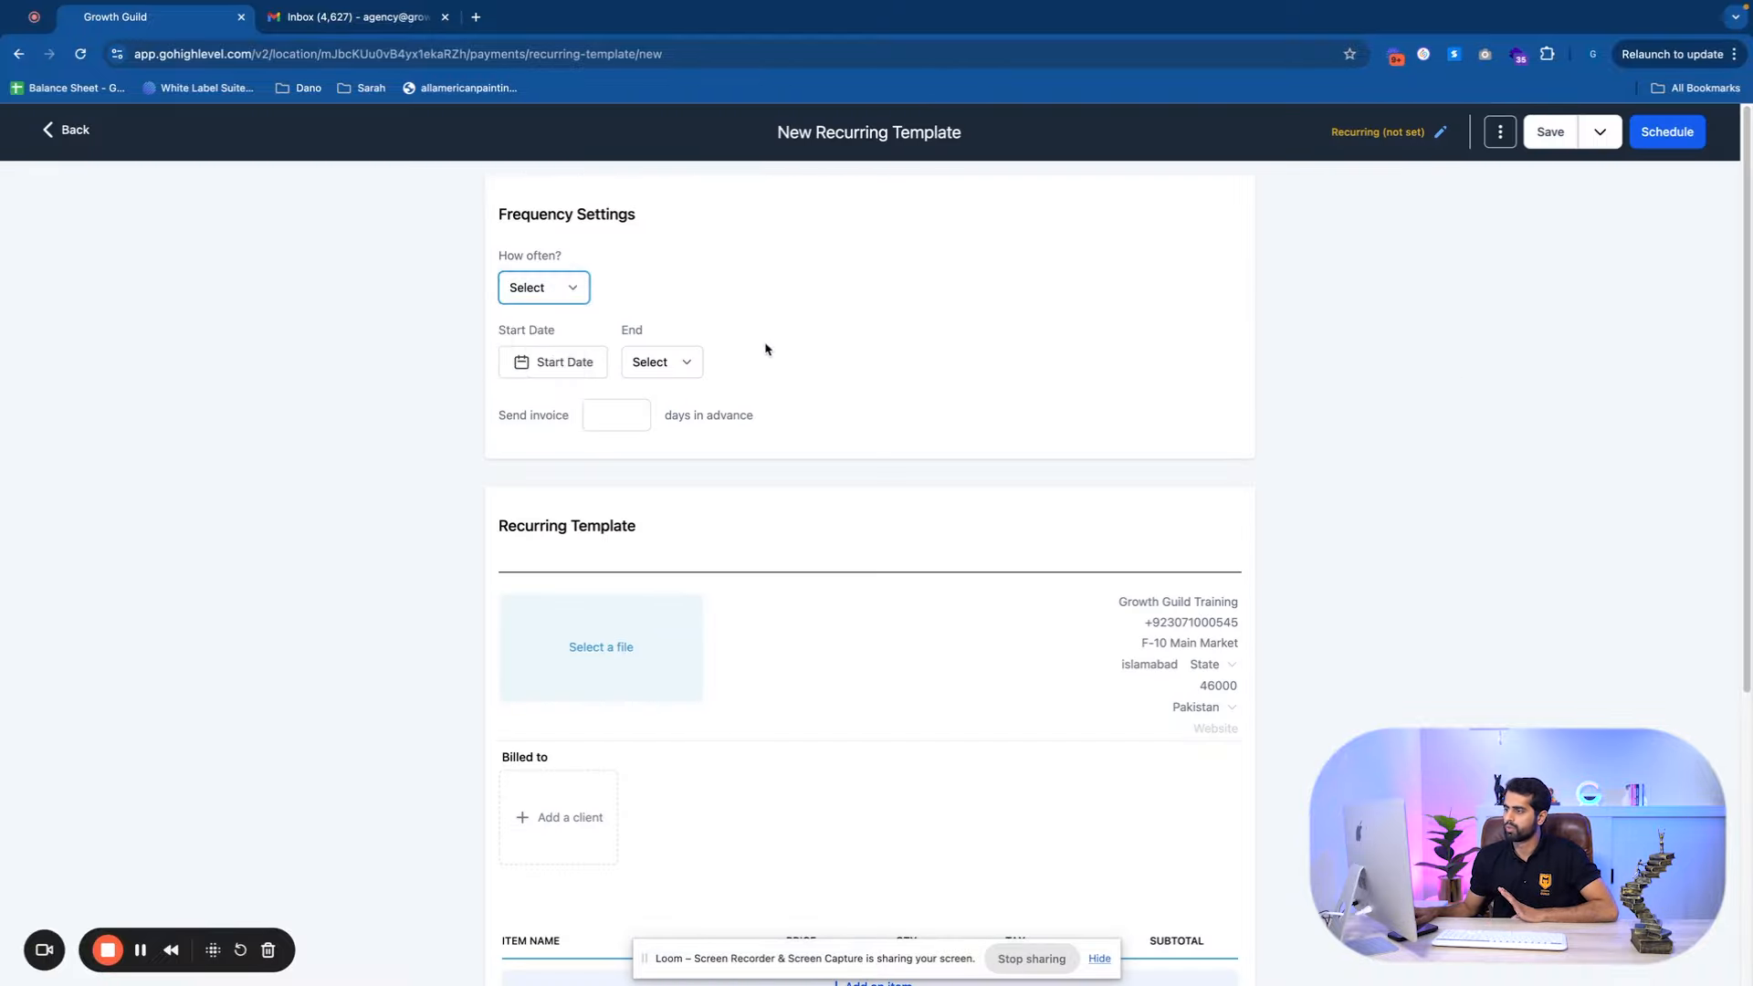
scroll(834, 371, down, 5)
scroll(826, 376, up, 5)
click(543, 285)
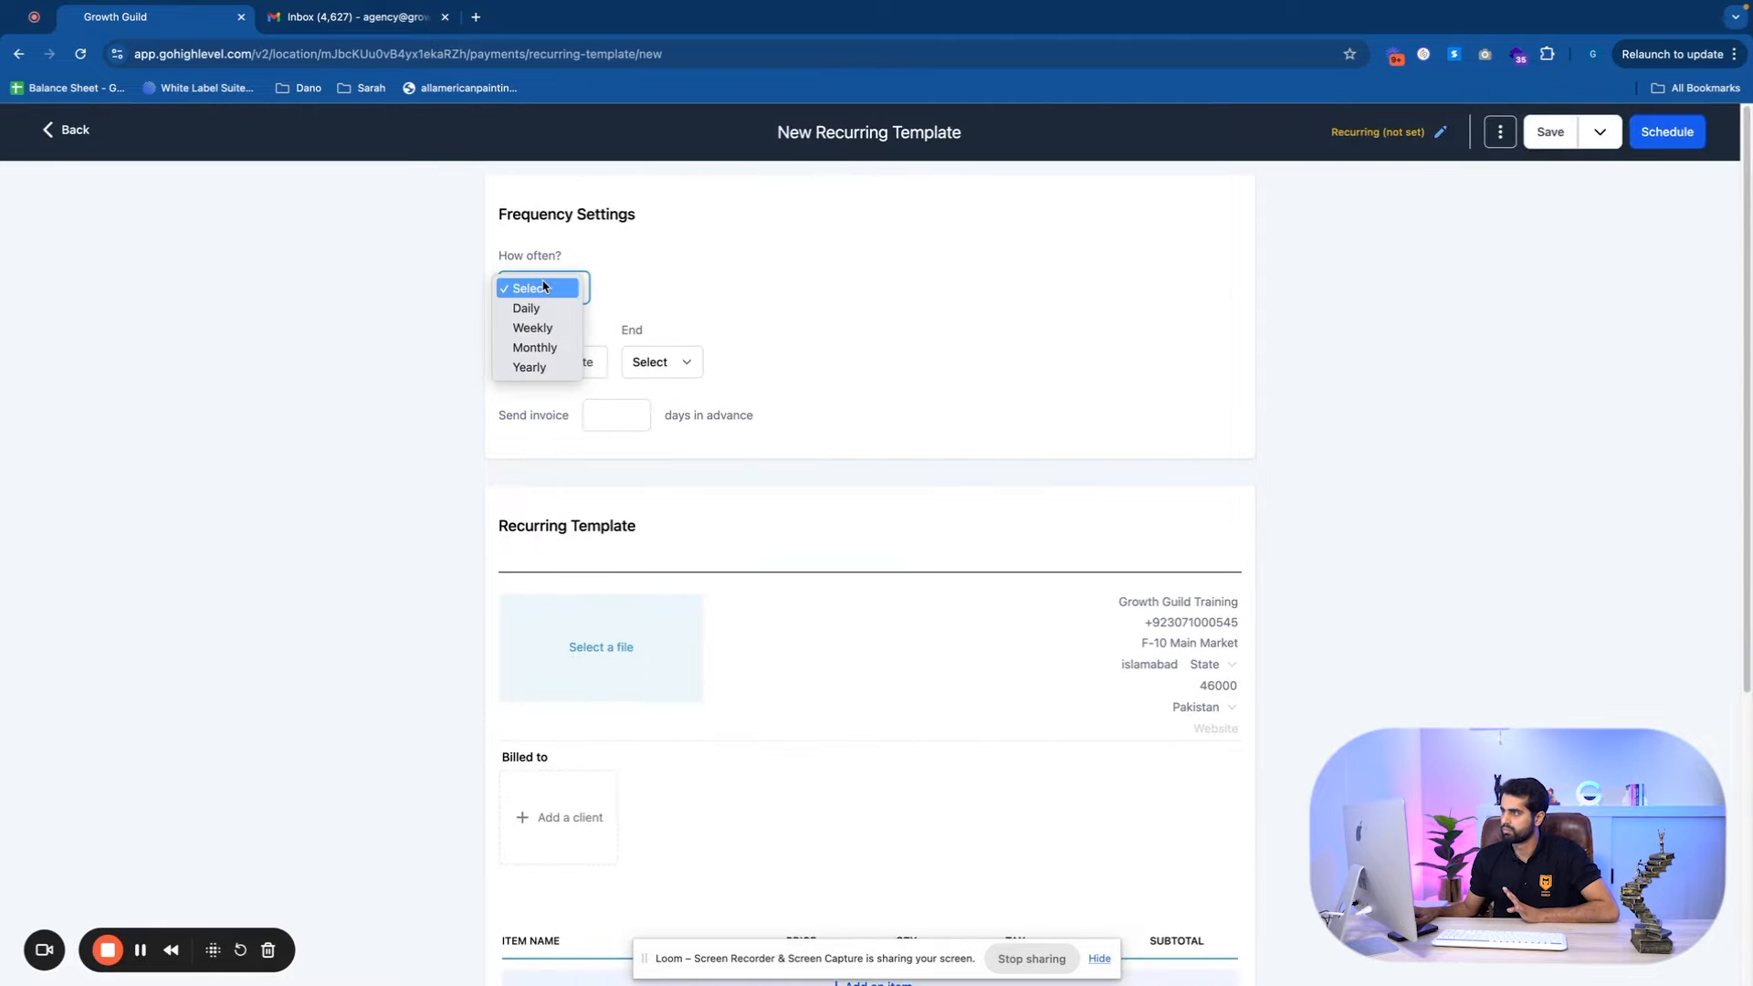
click(535, 348)
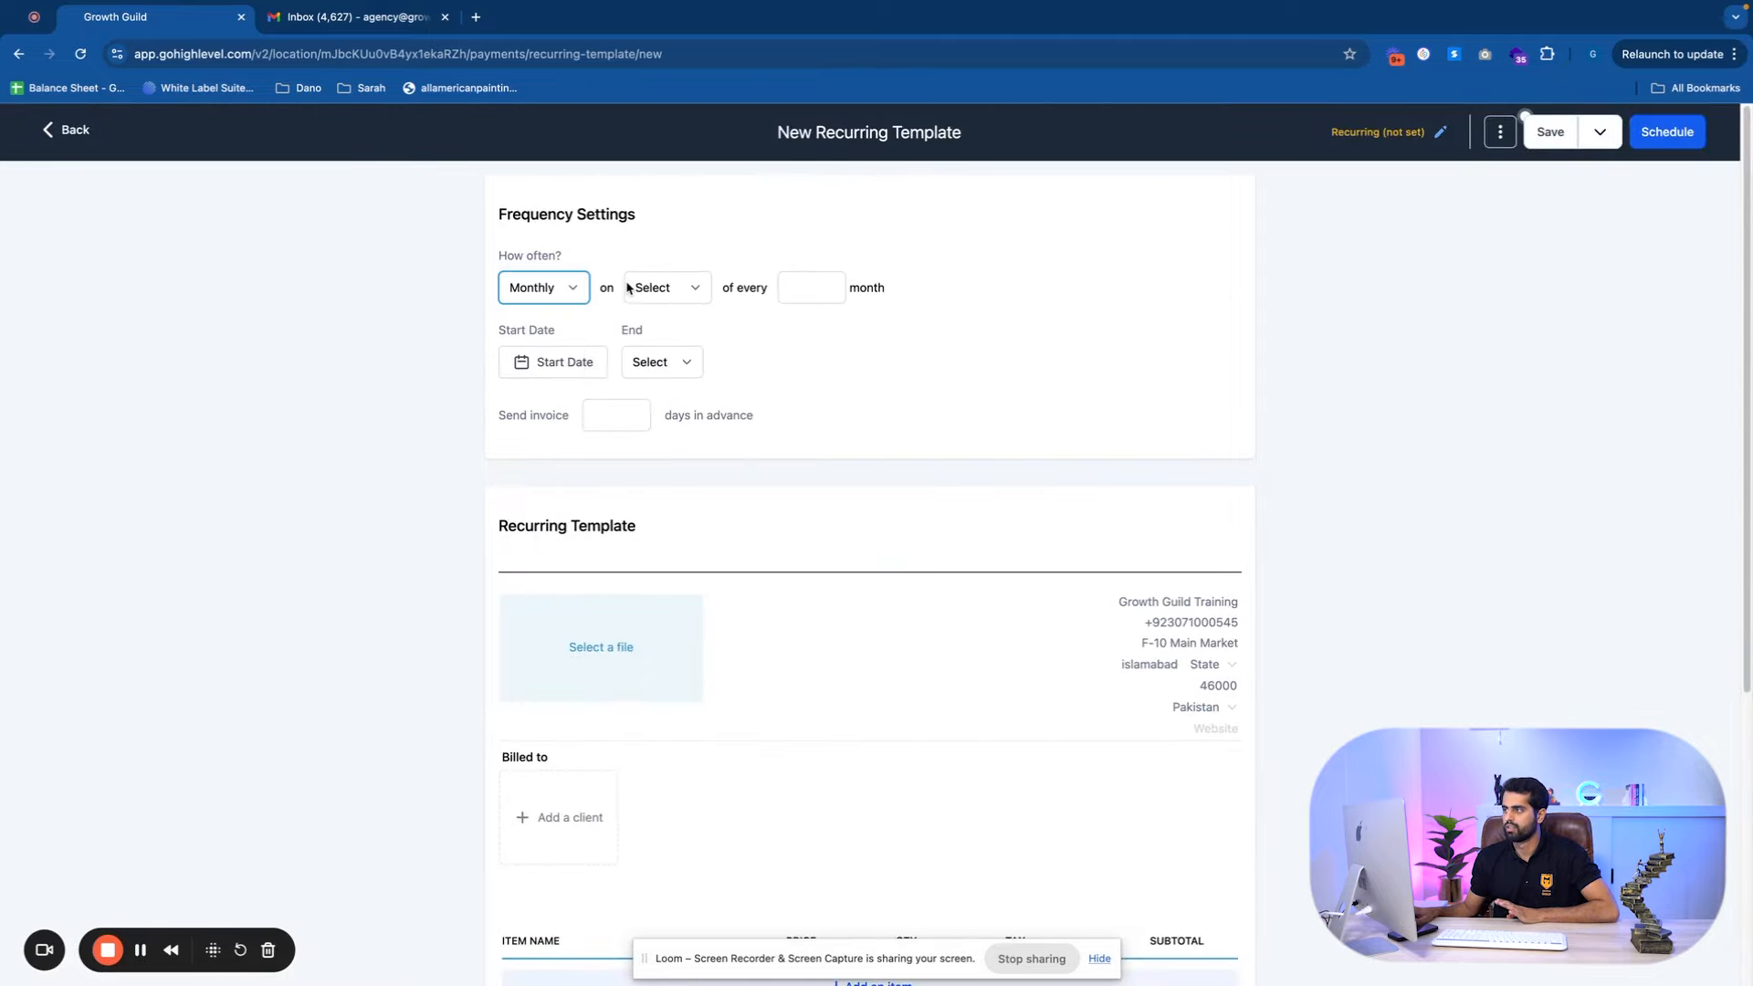
Set the monthly recurrence by date to the 1st of every 1 month.
click(669, 289)
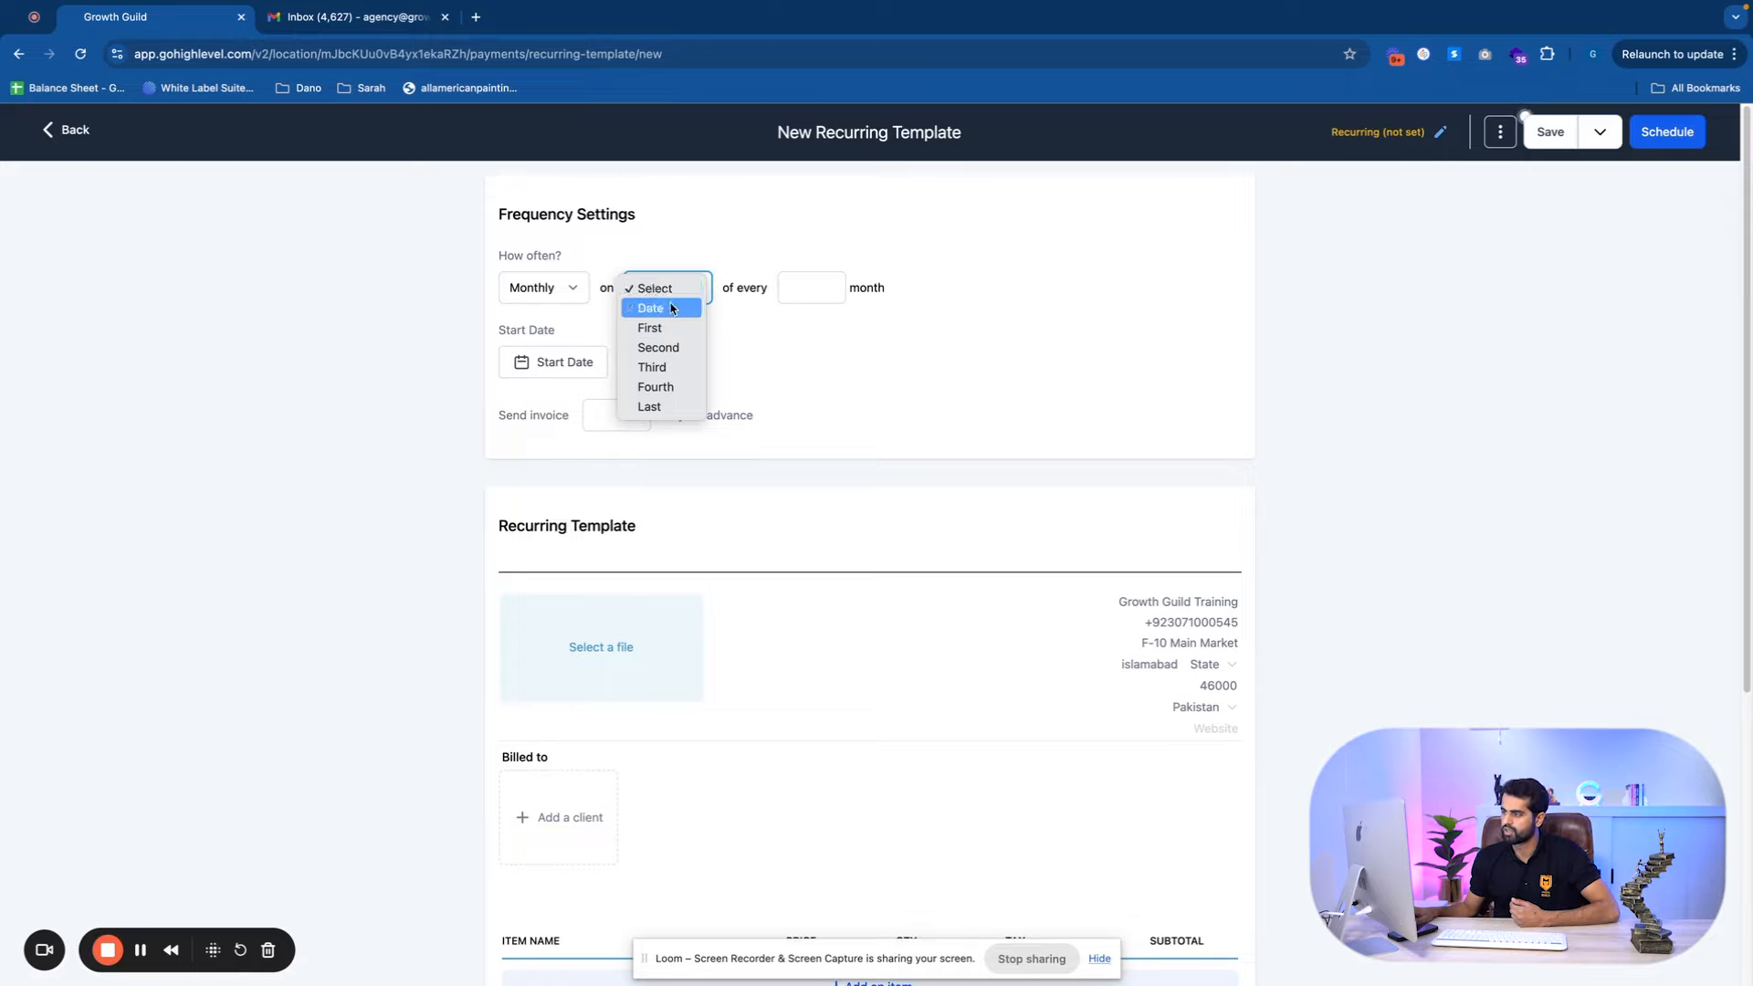
click(676, 311)
click(742, 291)
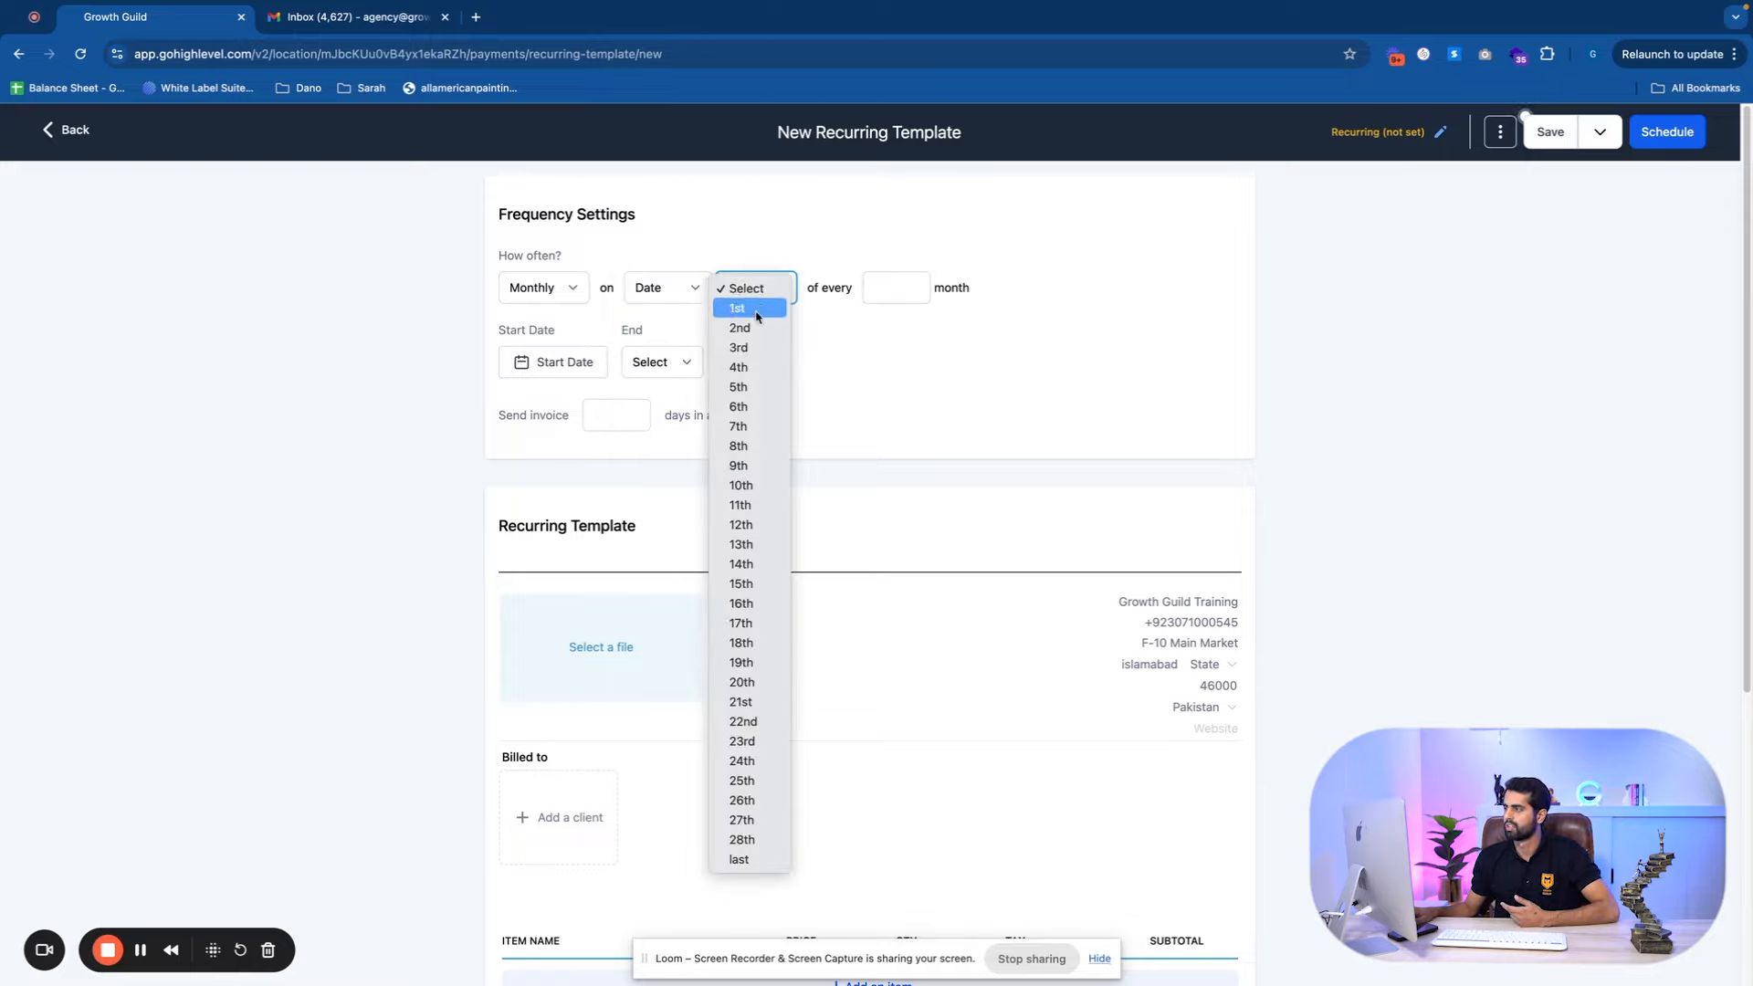
click(738, 307)
click(890, 289)
text(1)
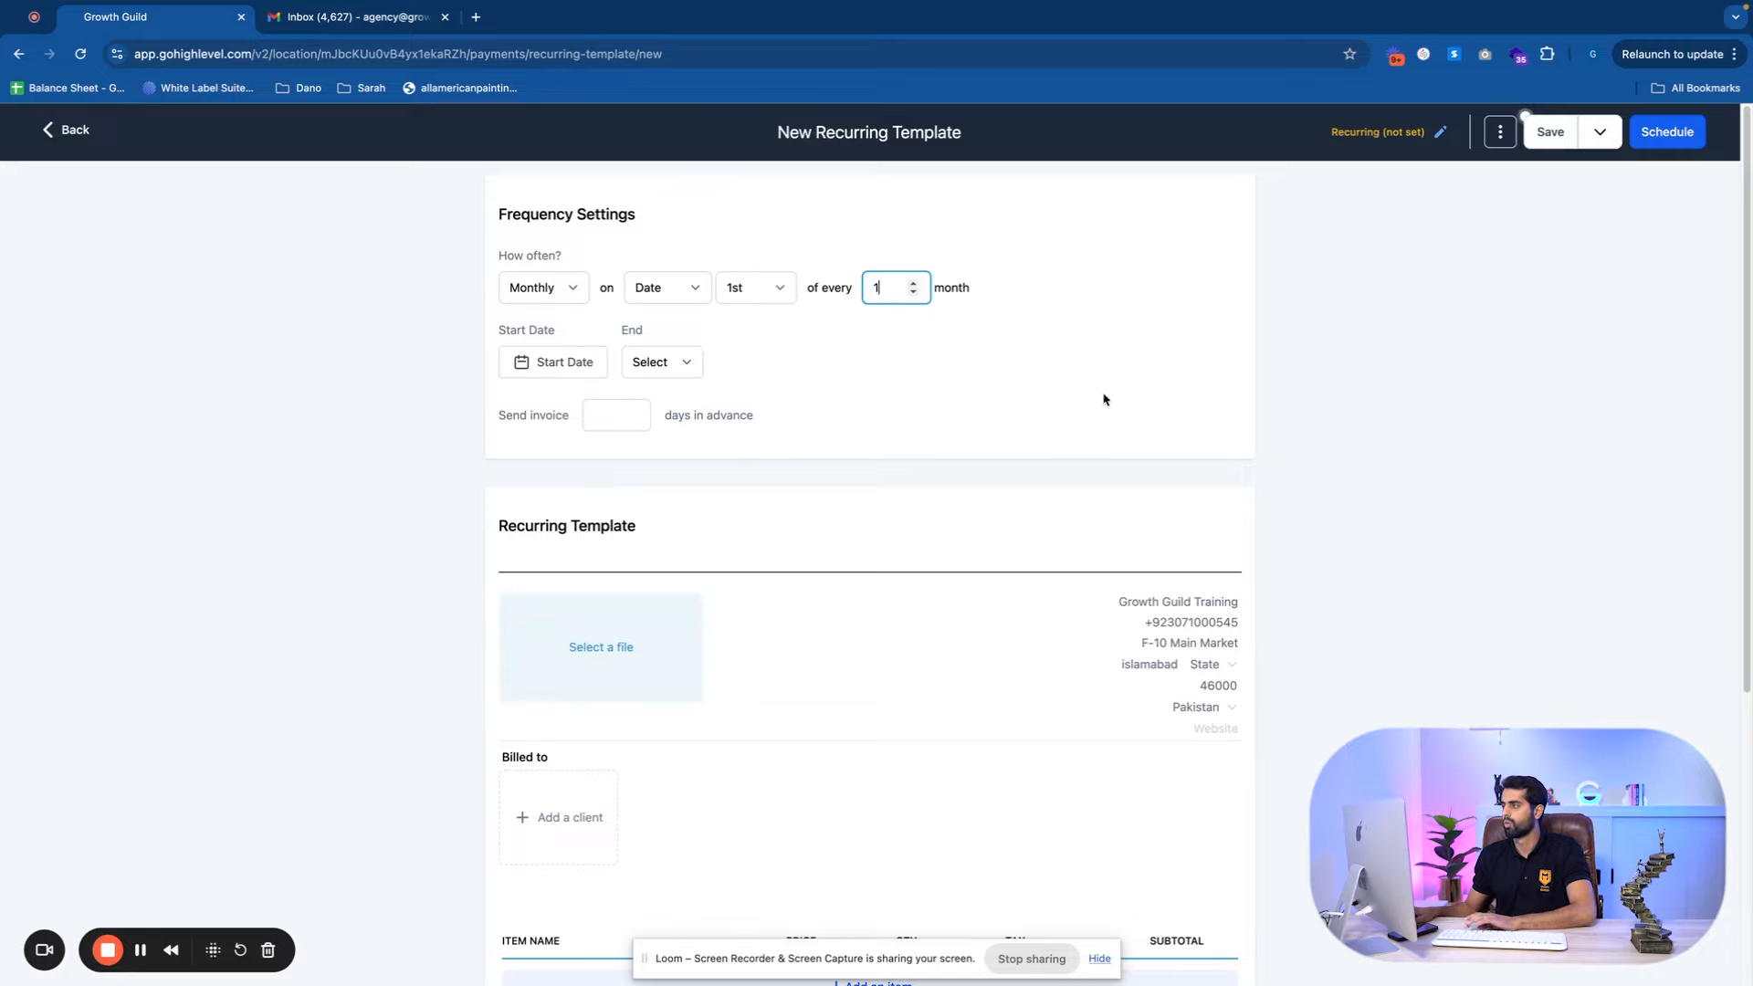
click(1103, 396)
click(890, 290)
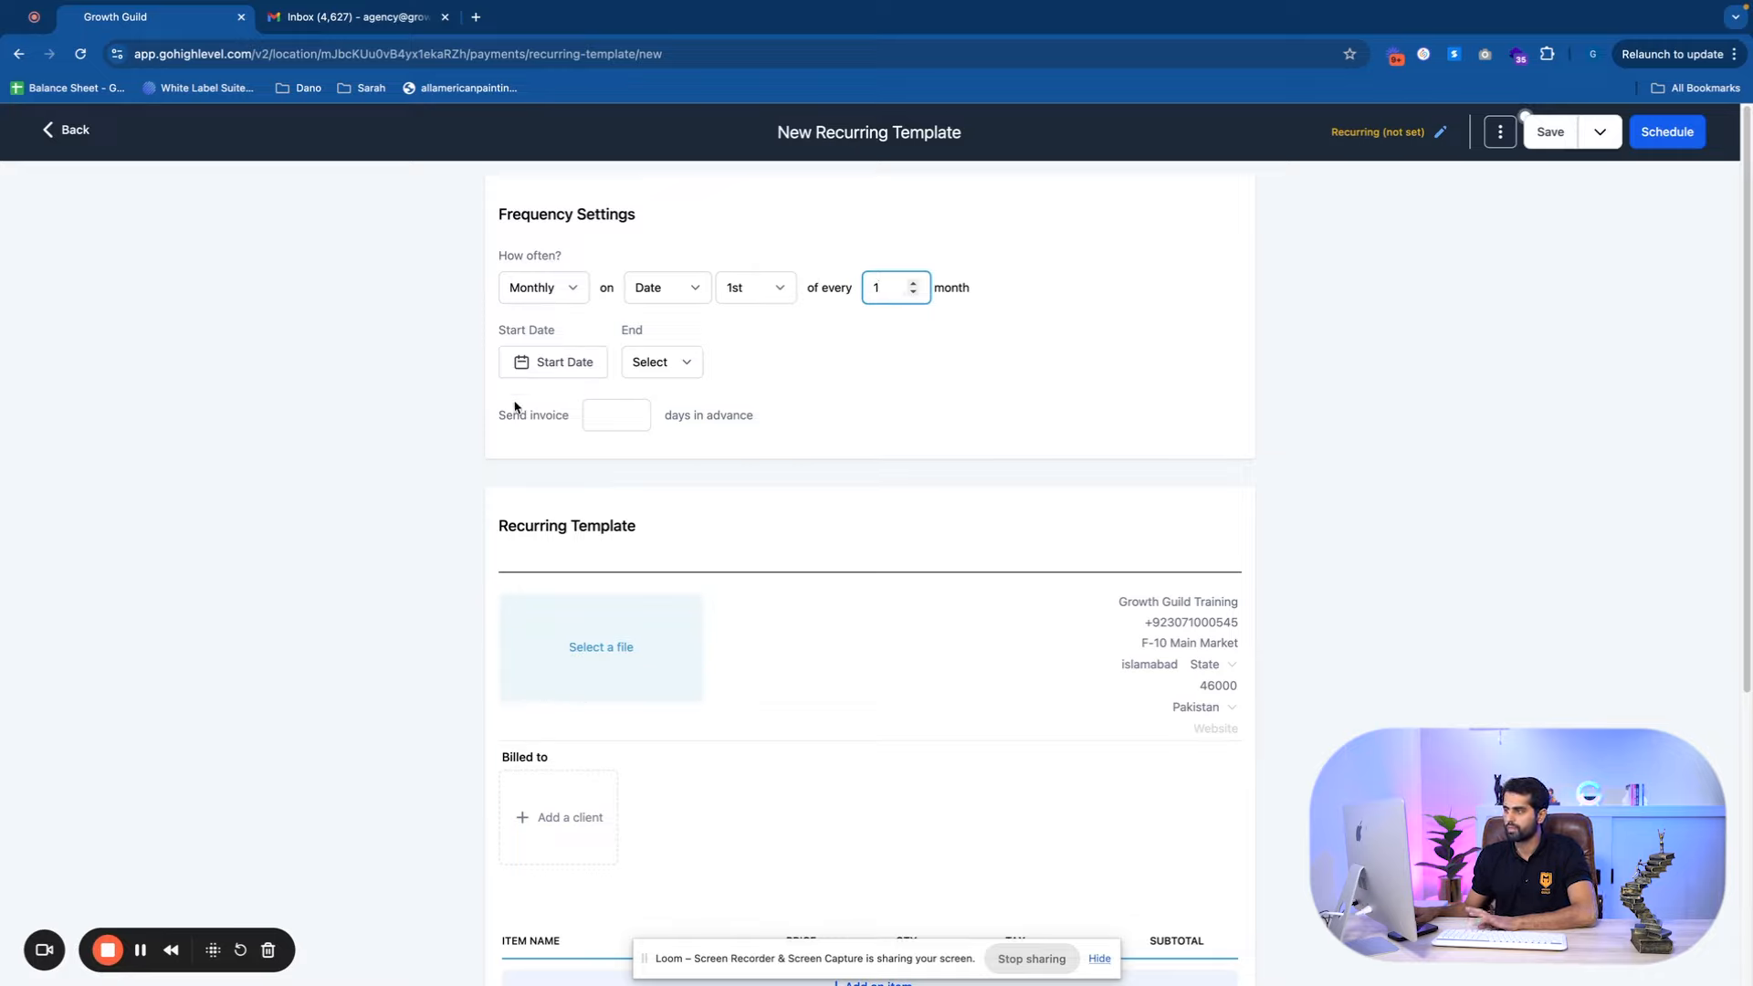
Set the start date to September 3, 2024 and the end to By September 5, 2024.
click(546, 368)
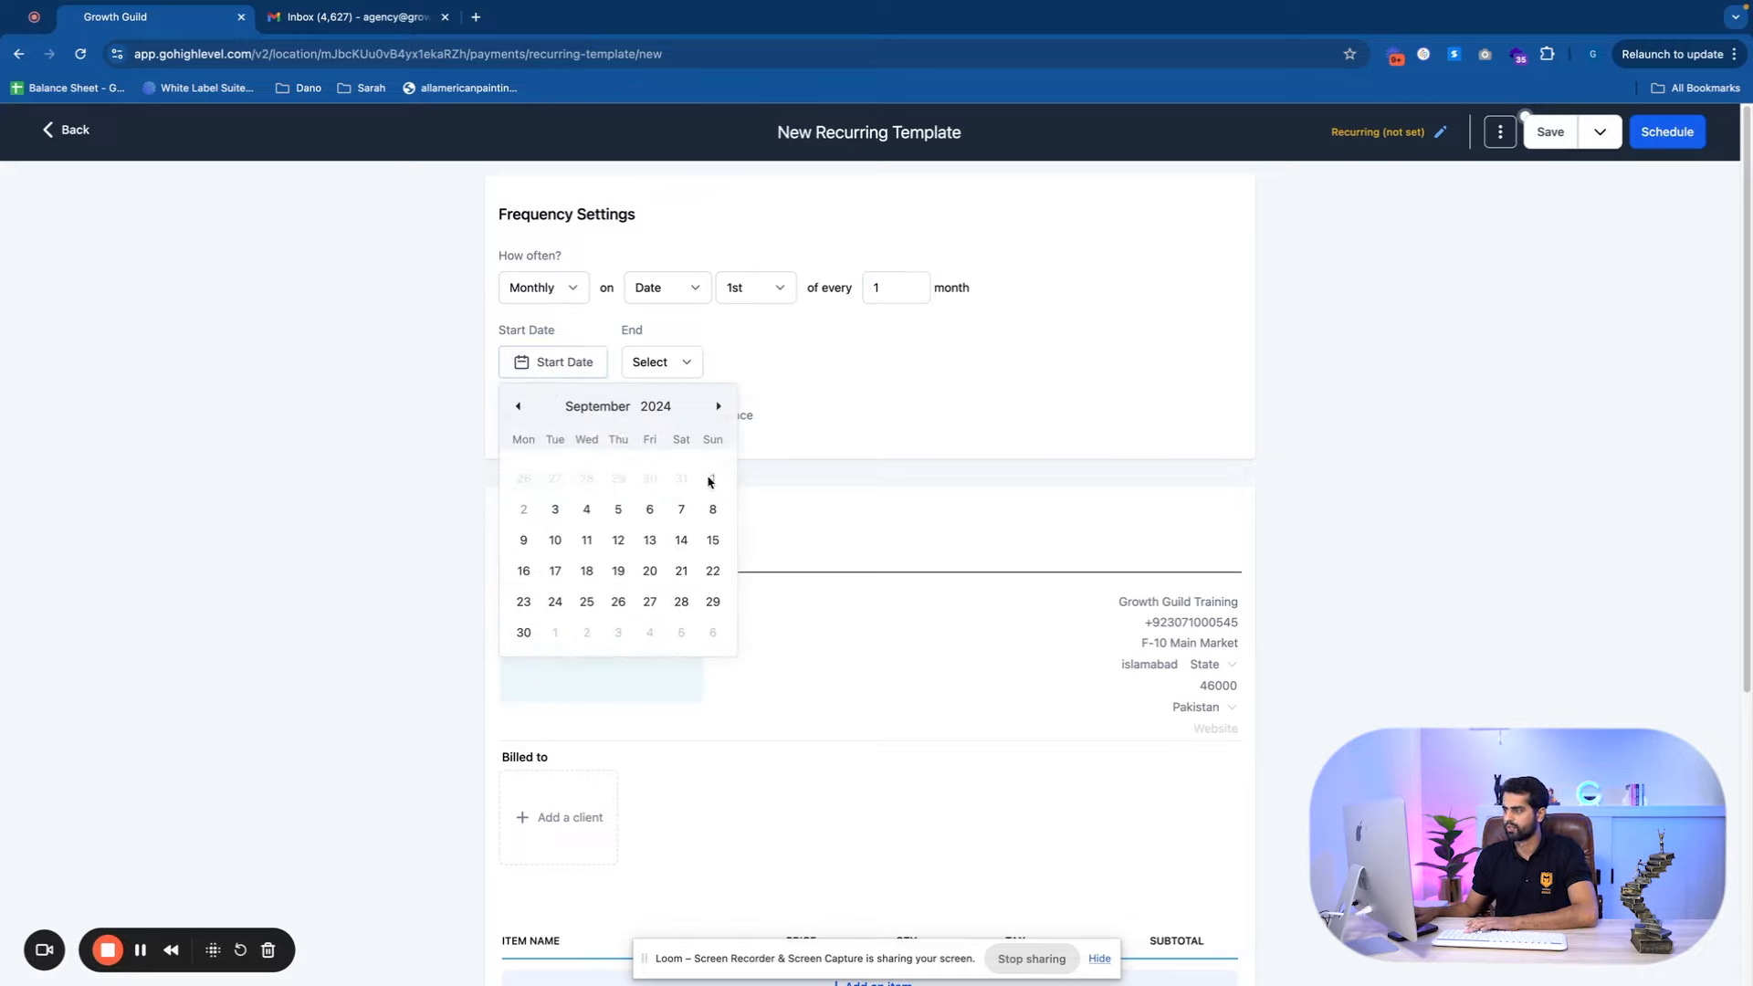
click(556, 508)
click(712, 362)
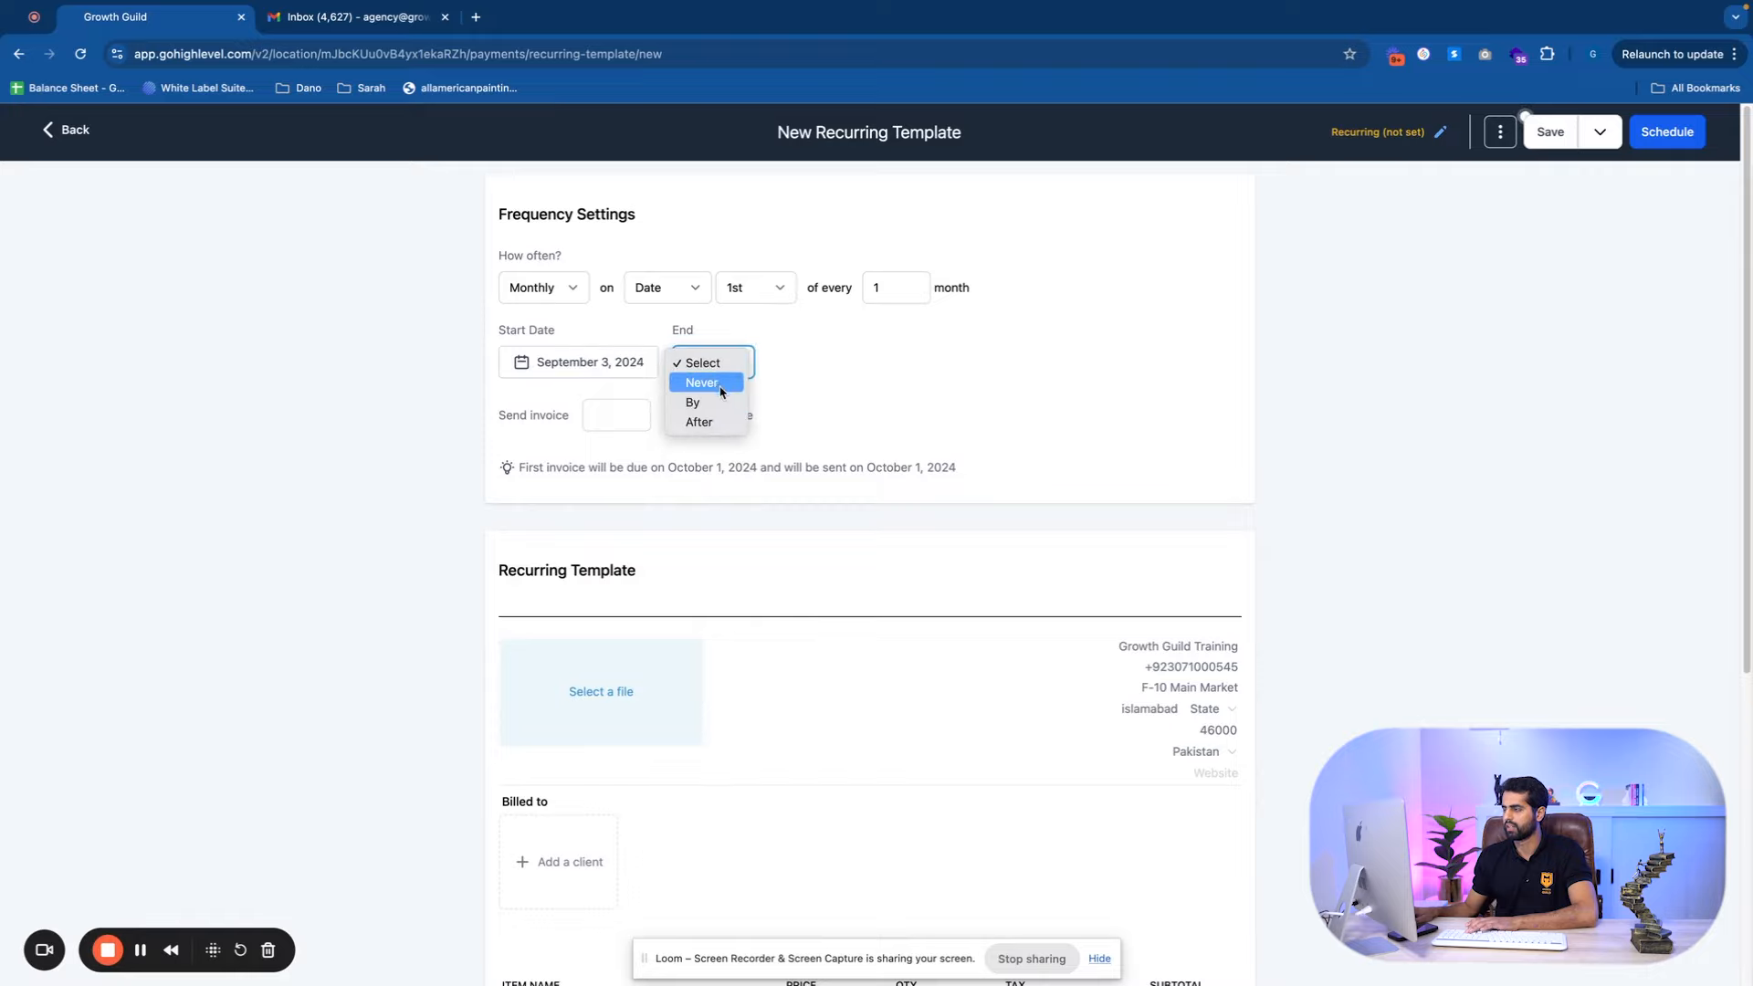
click(715, 403)
click(796, 362)
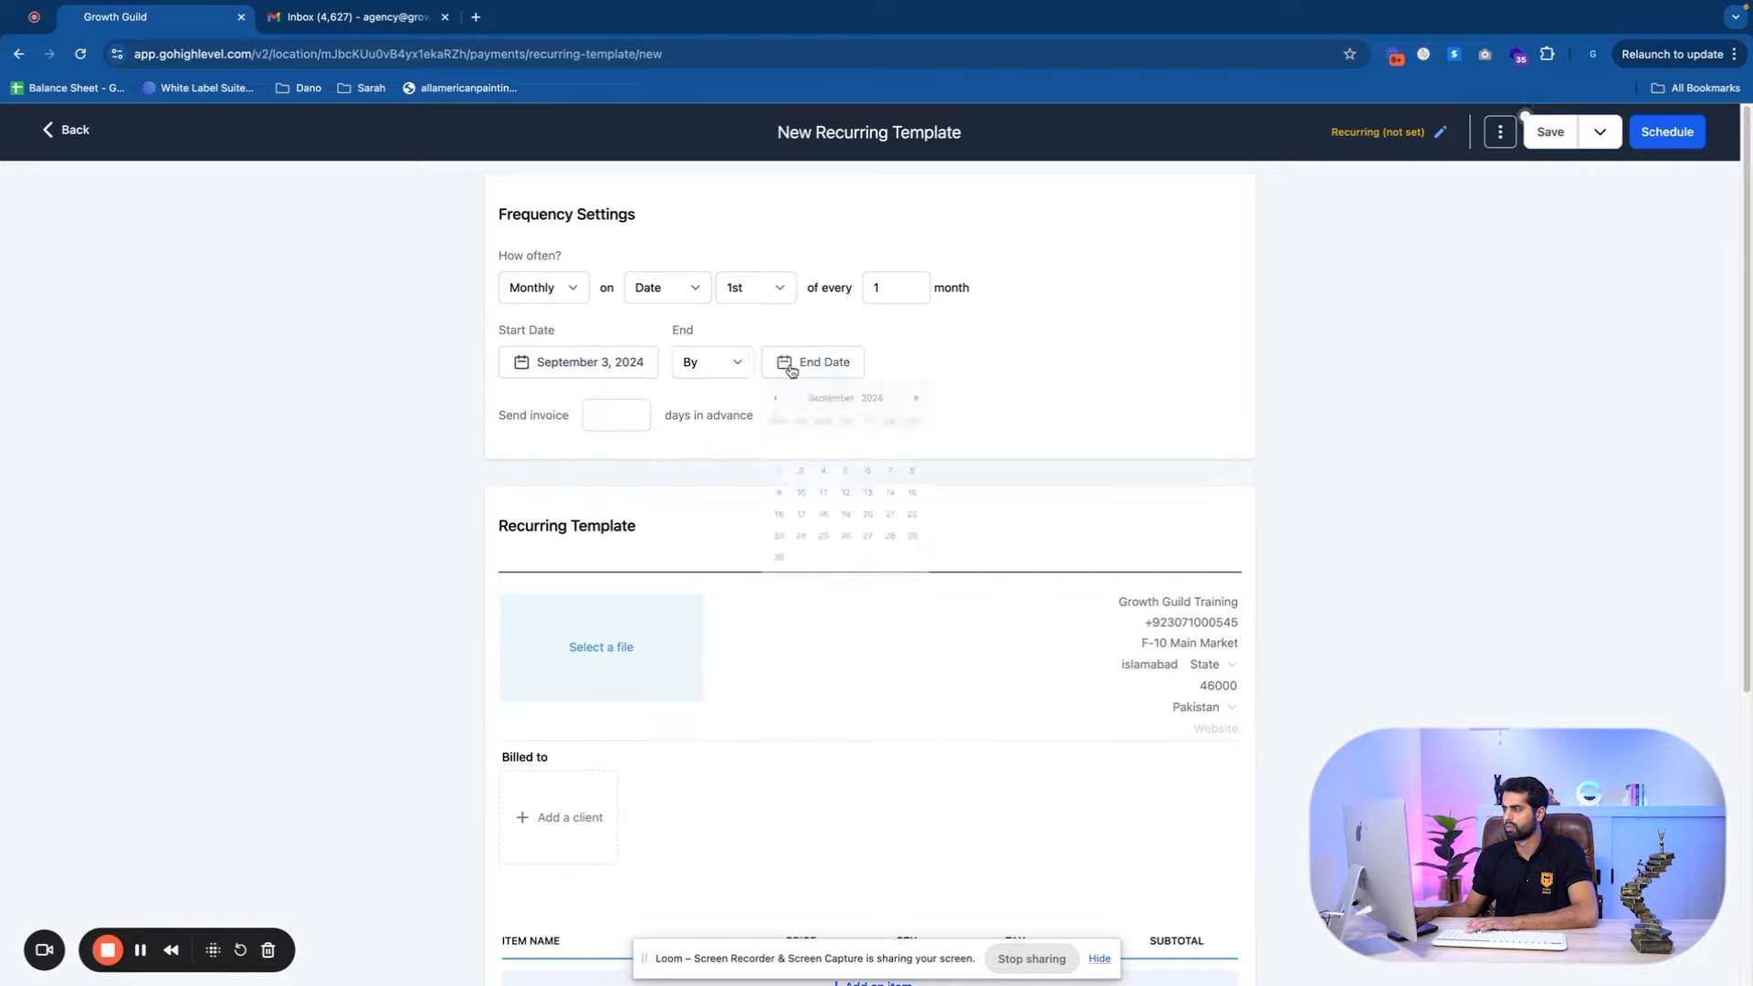
click(877, 510)
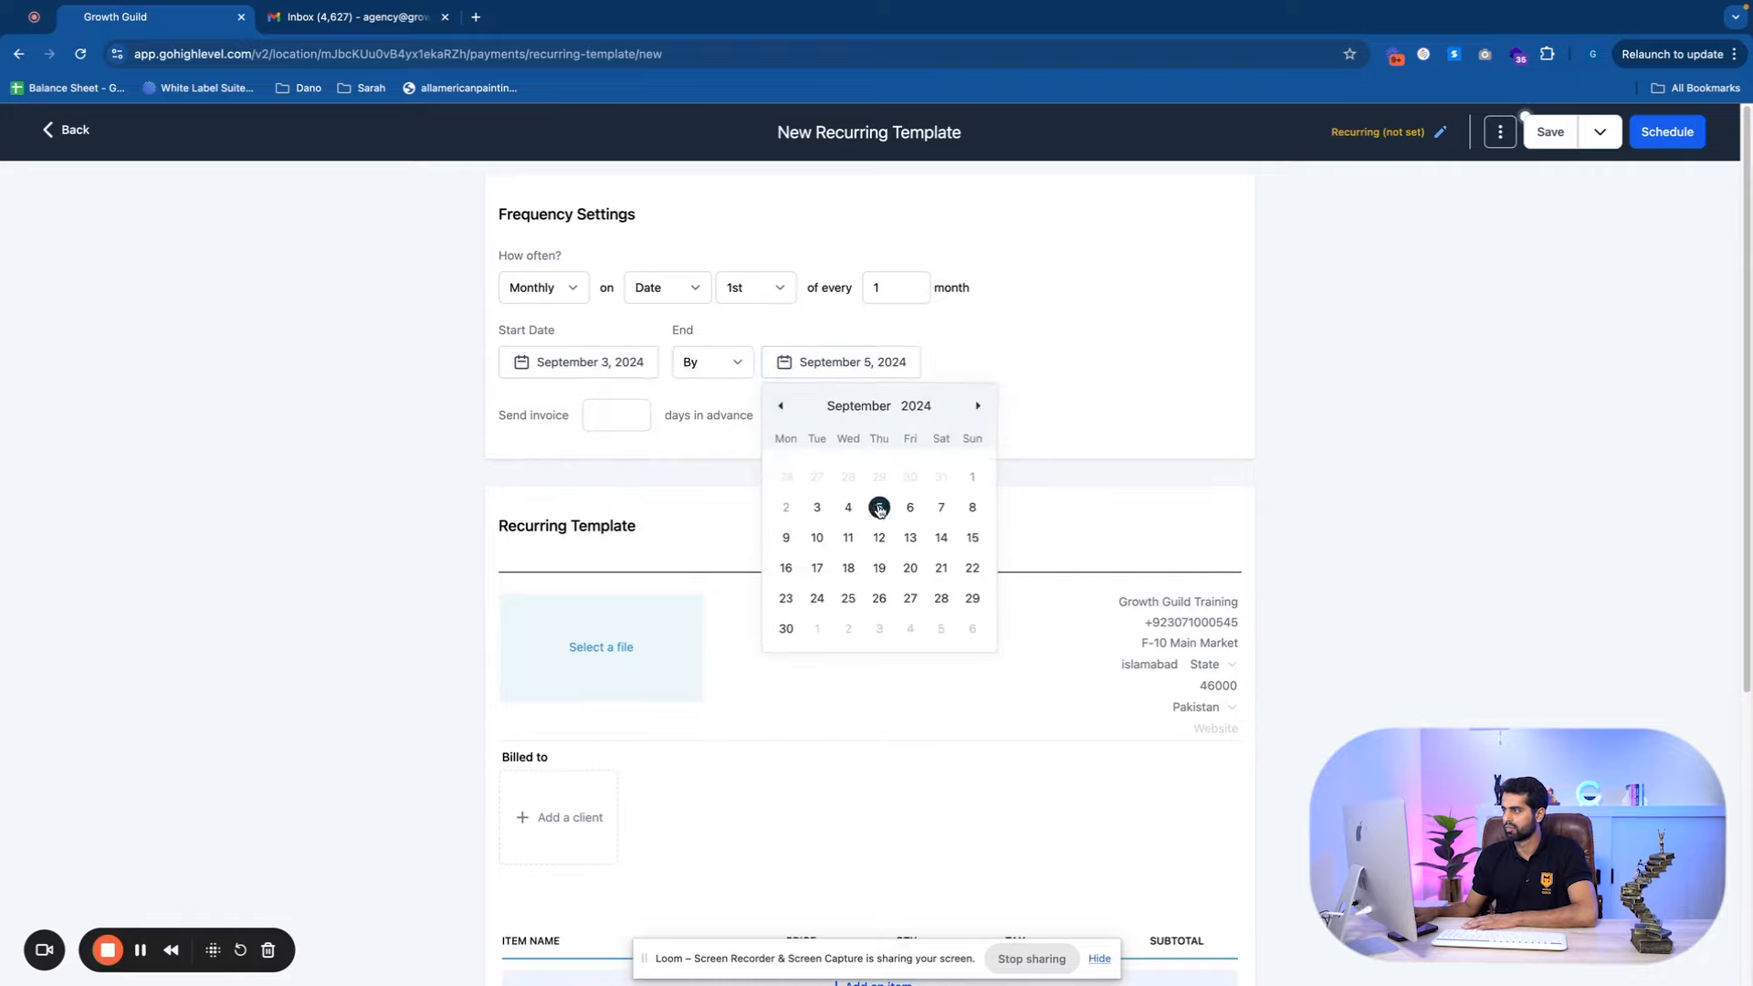
Set the invoice to be sent 5 days in advance.
click(634, 413)
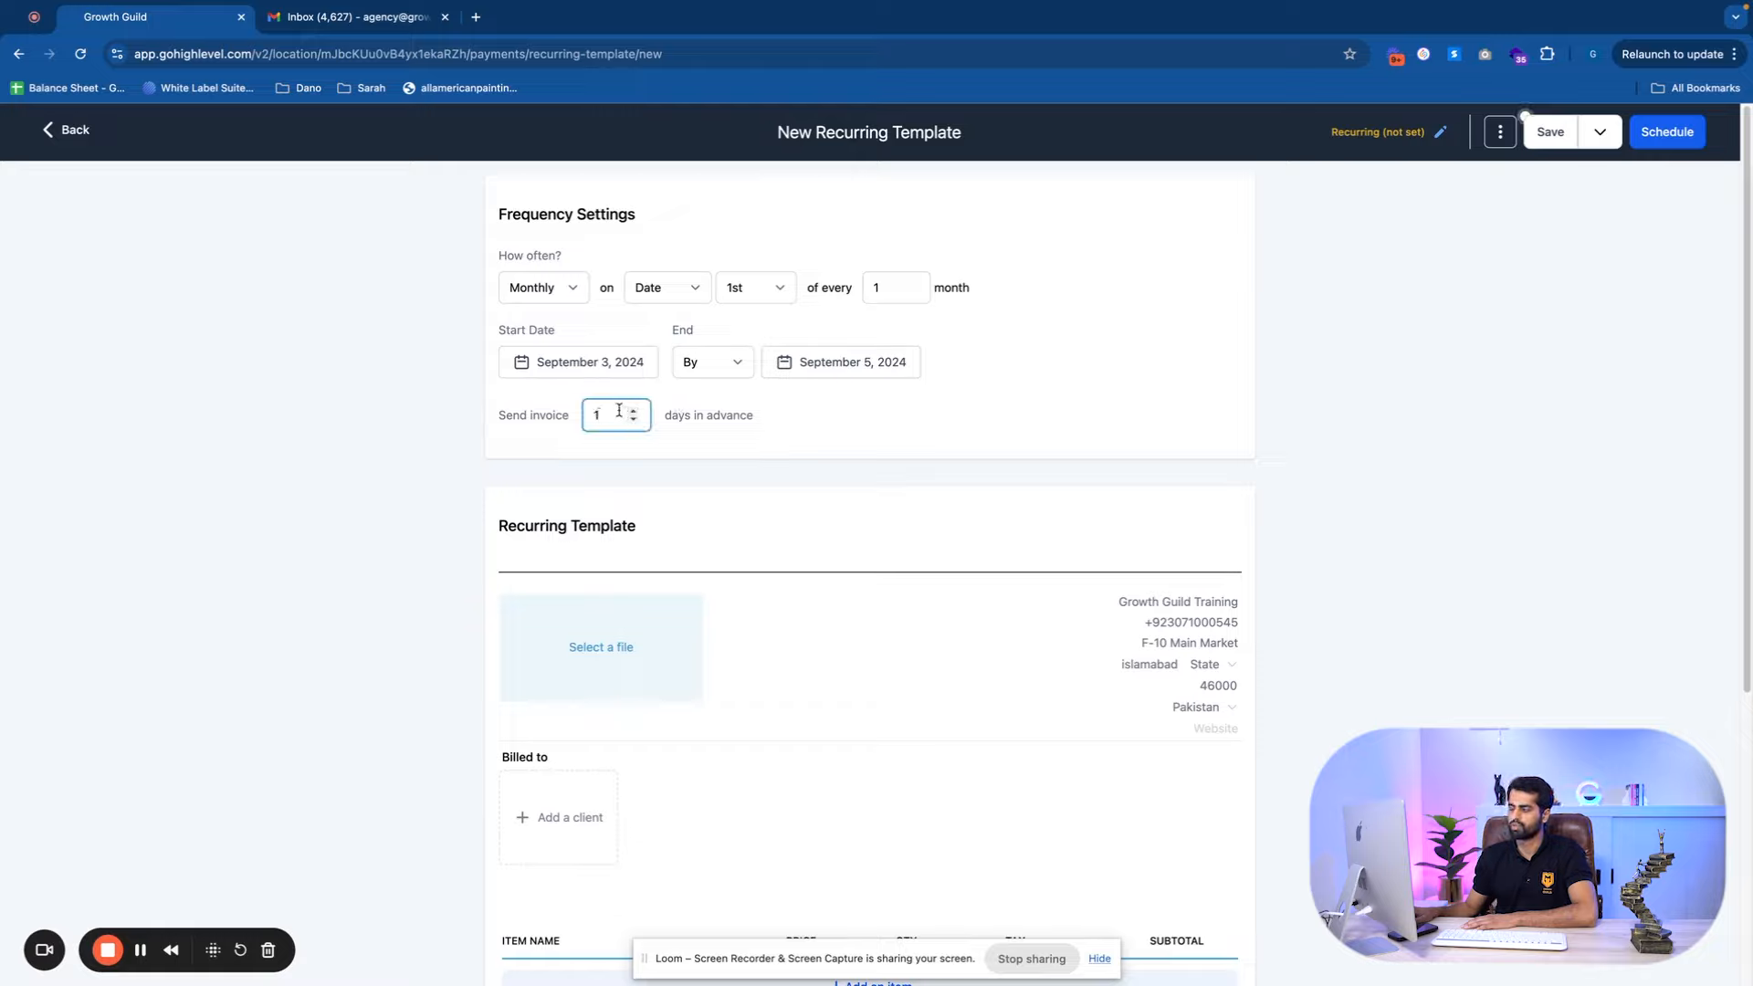
key(BackSpace)
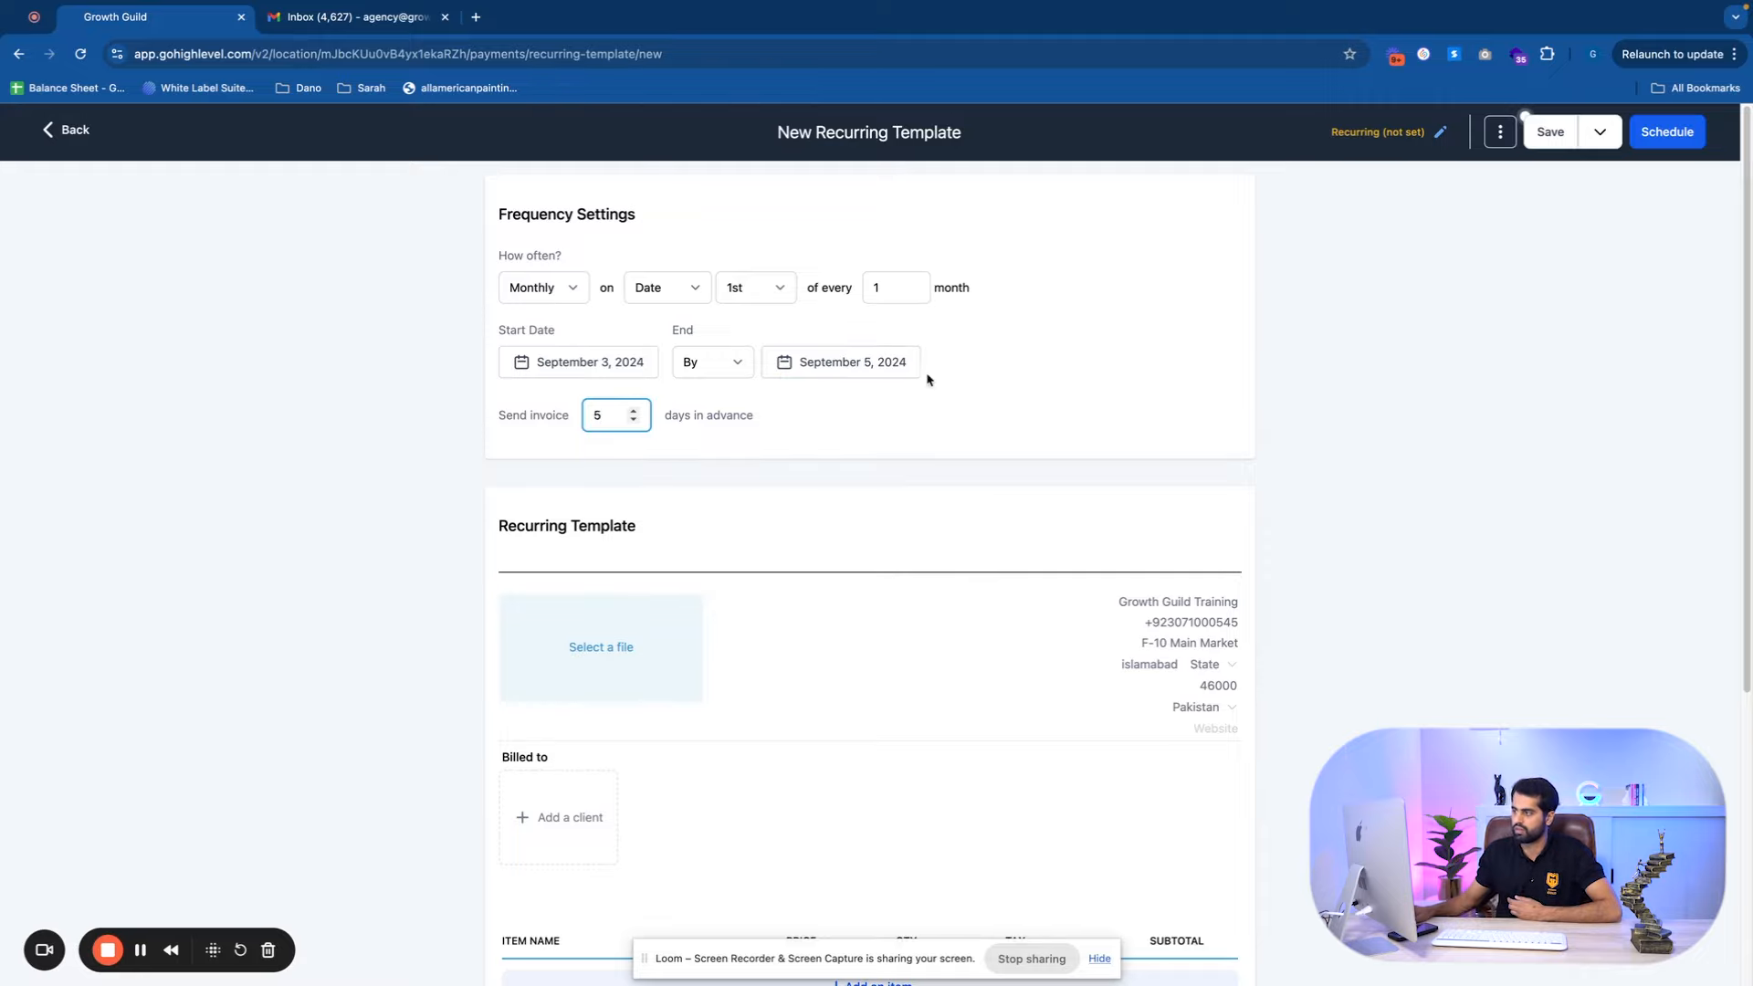
click(1063, 356)
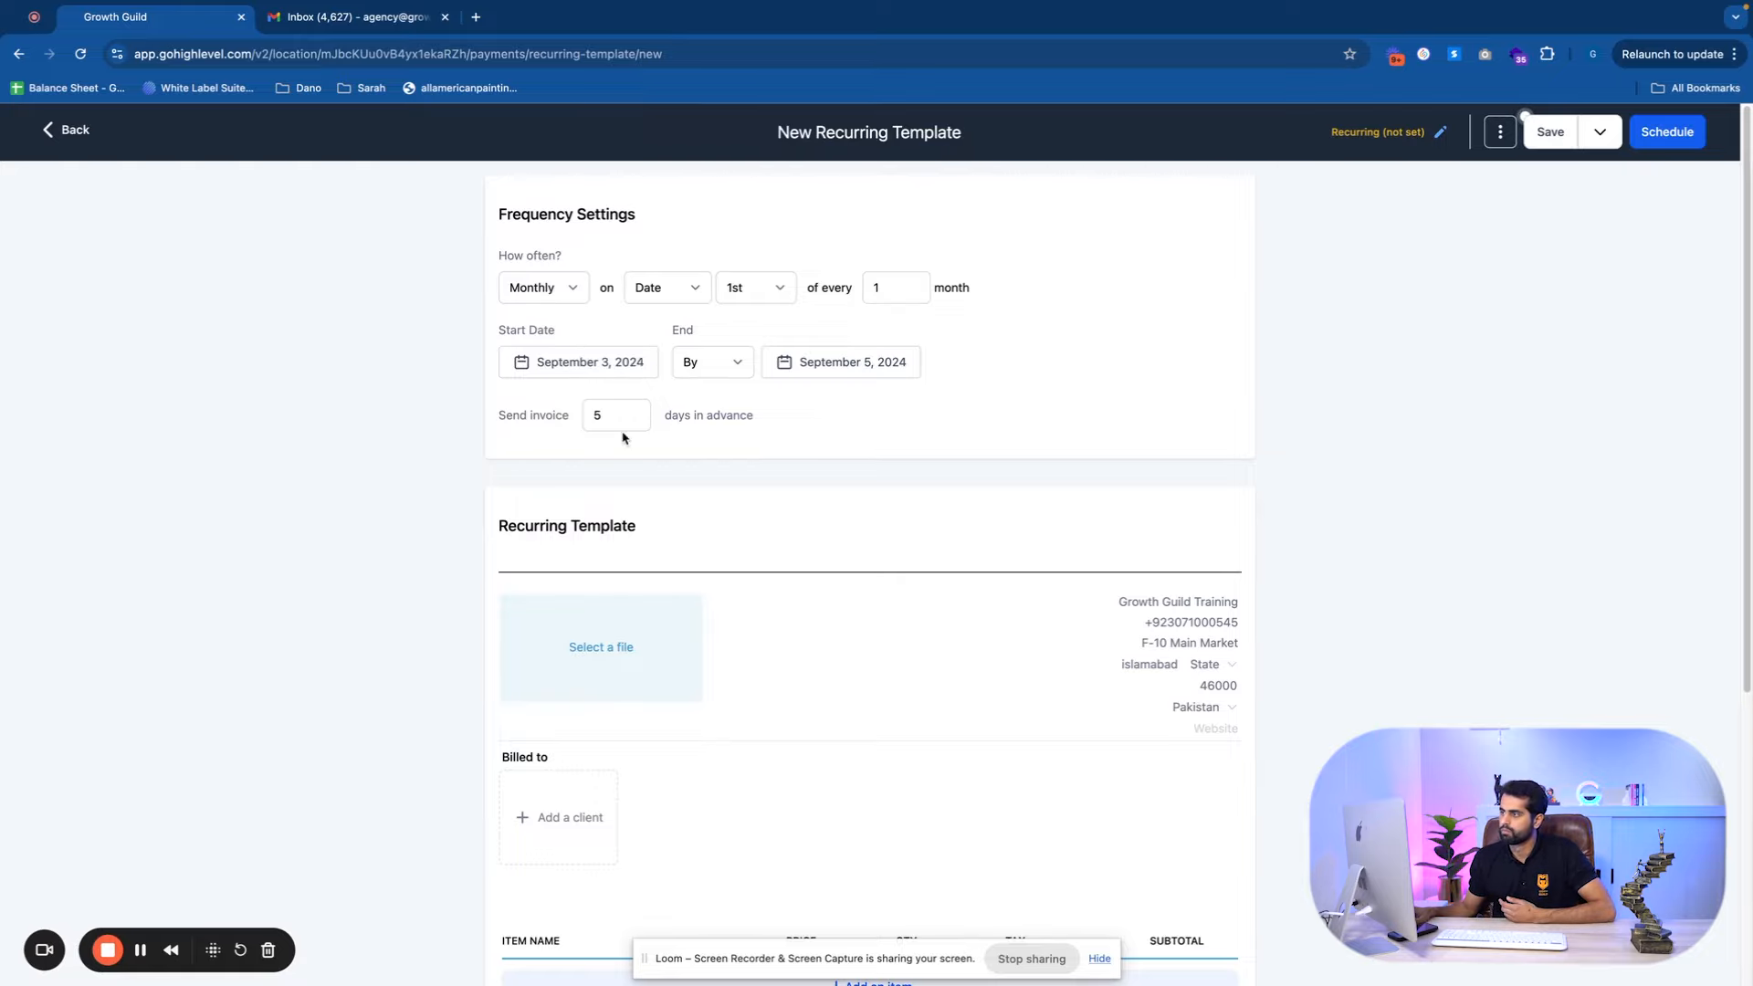
Add the Eye Wellness Centre logo from the media library to the recurring template's header.
scroll(745, 403, down, 1)
scroll(943, 458, down, 4)
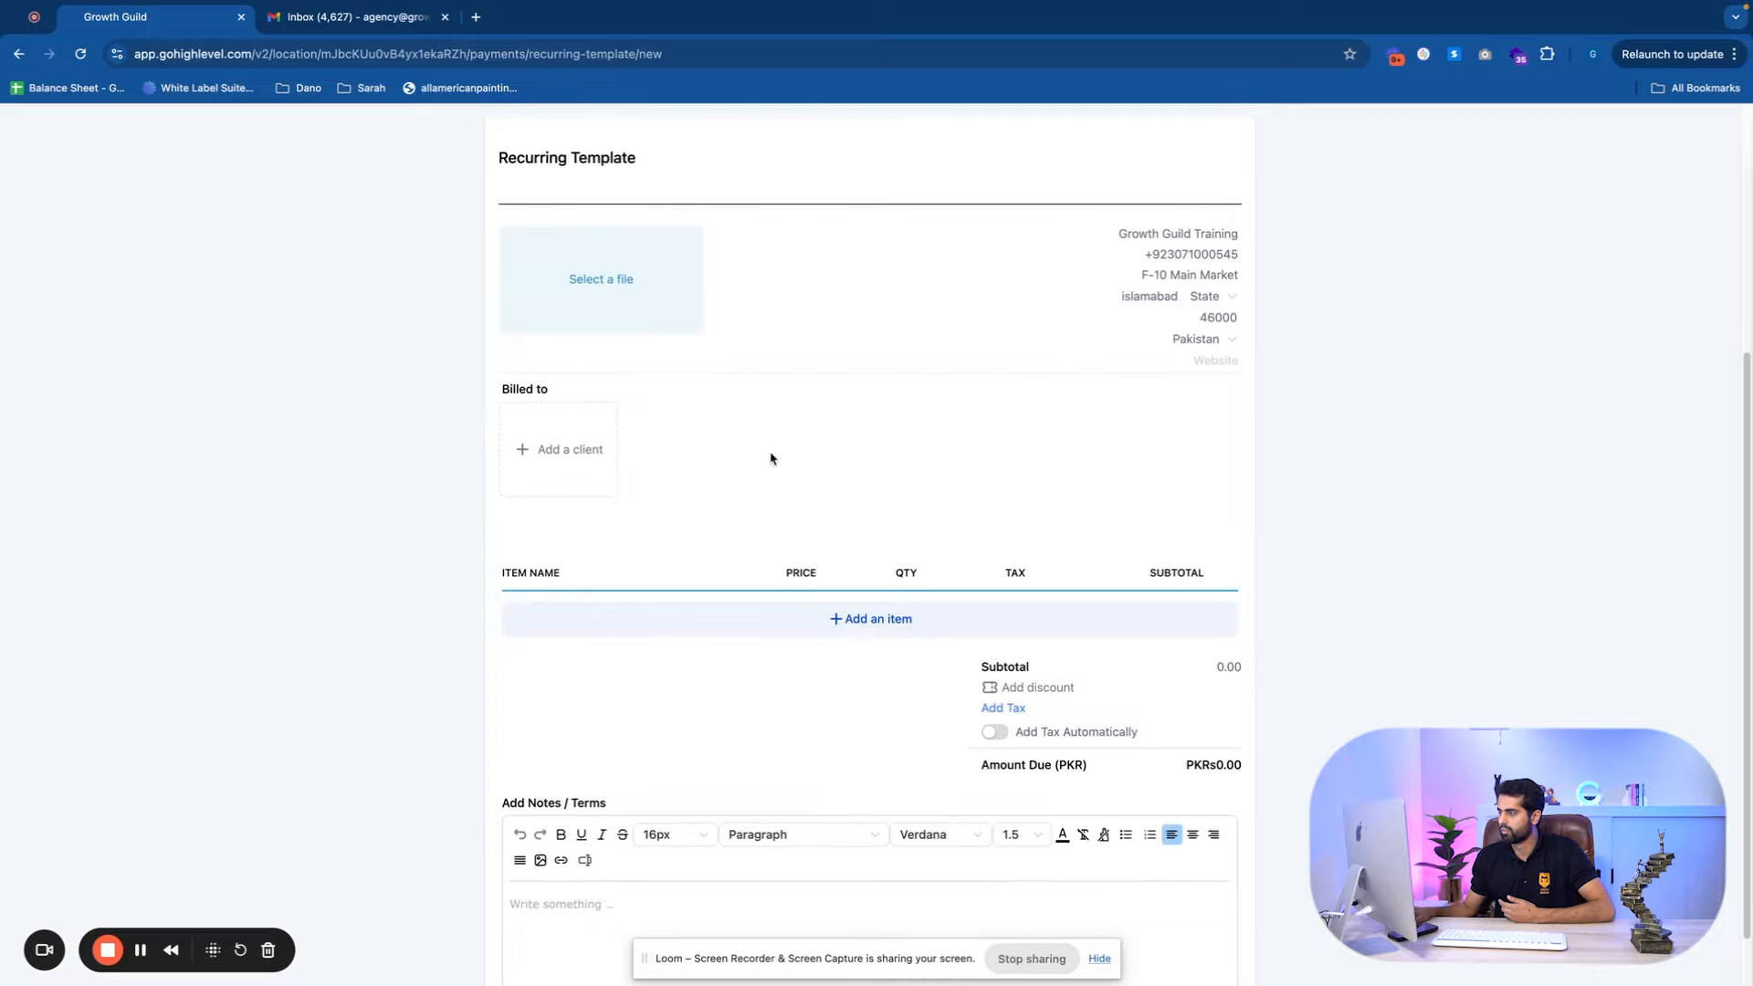
scroll(927, 469, up, 4)
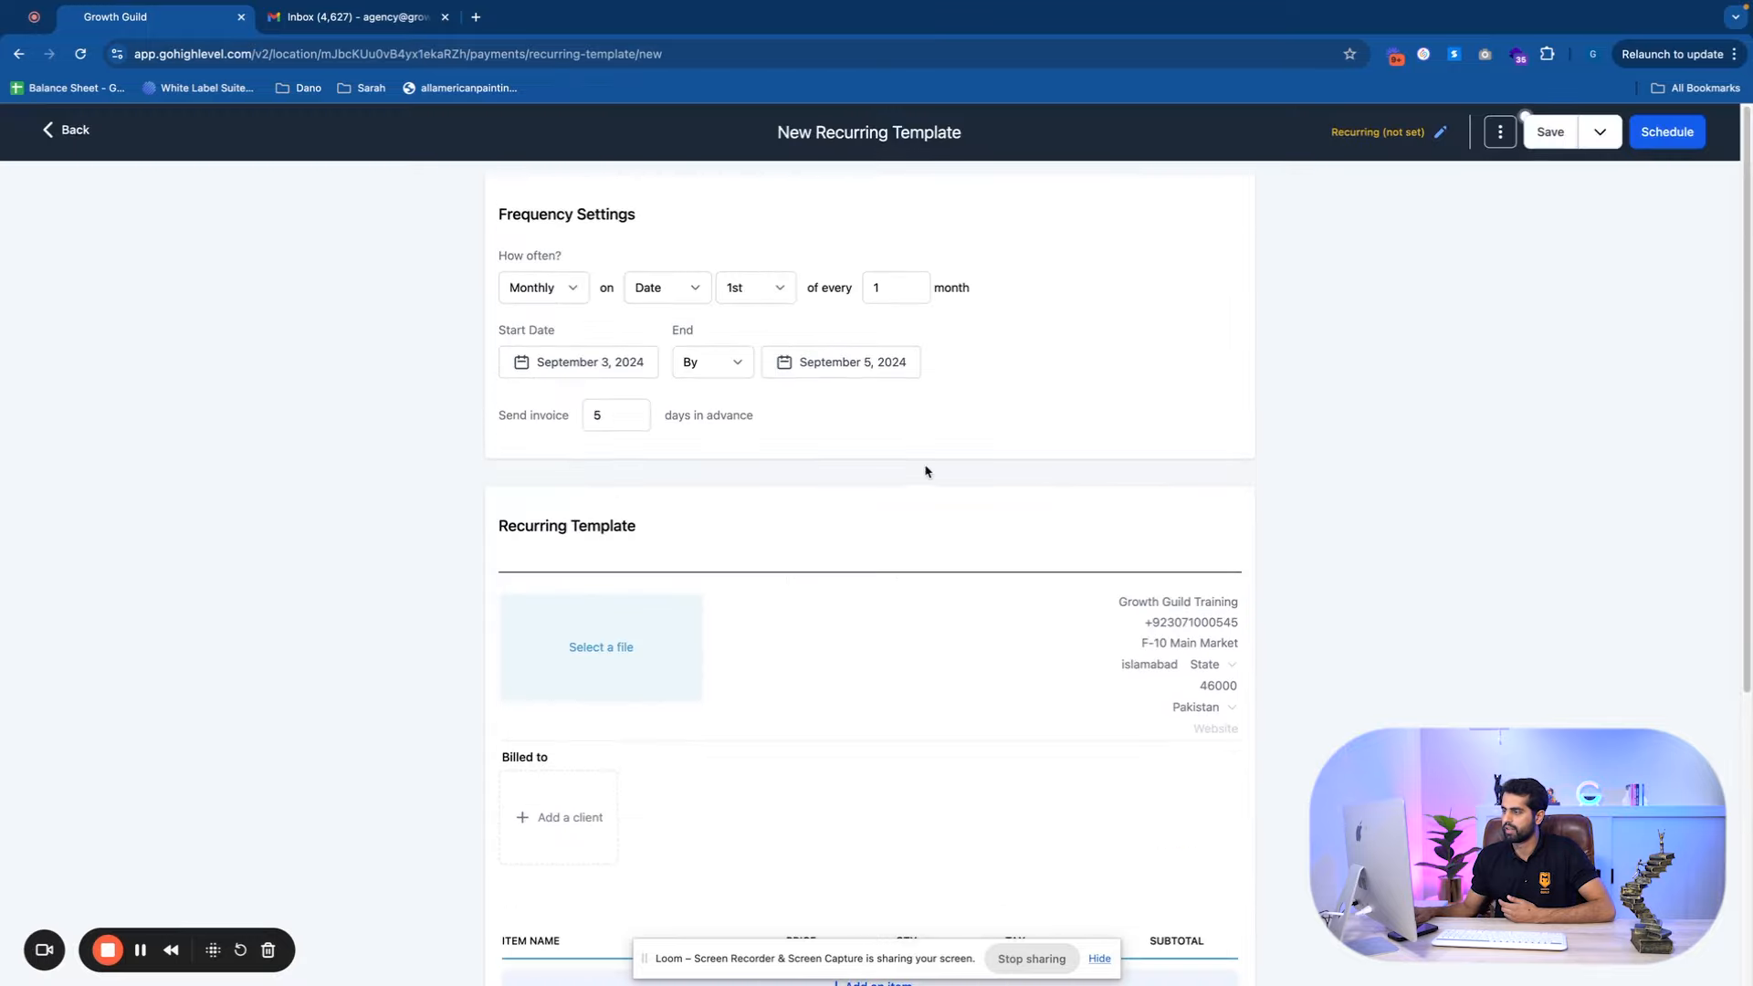
scroll(555, 353, down, 4)
scroll(606, 403, up, 1)
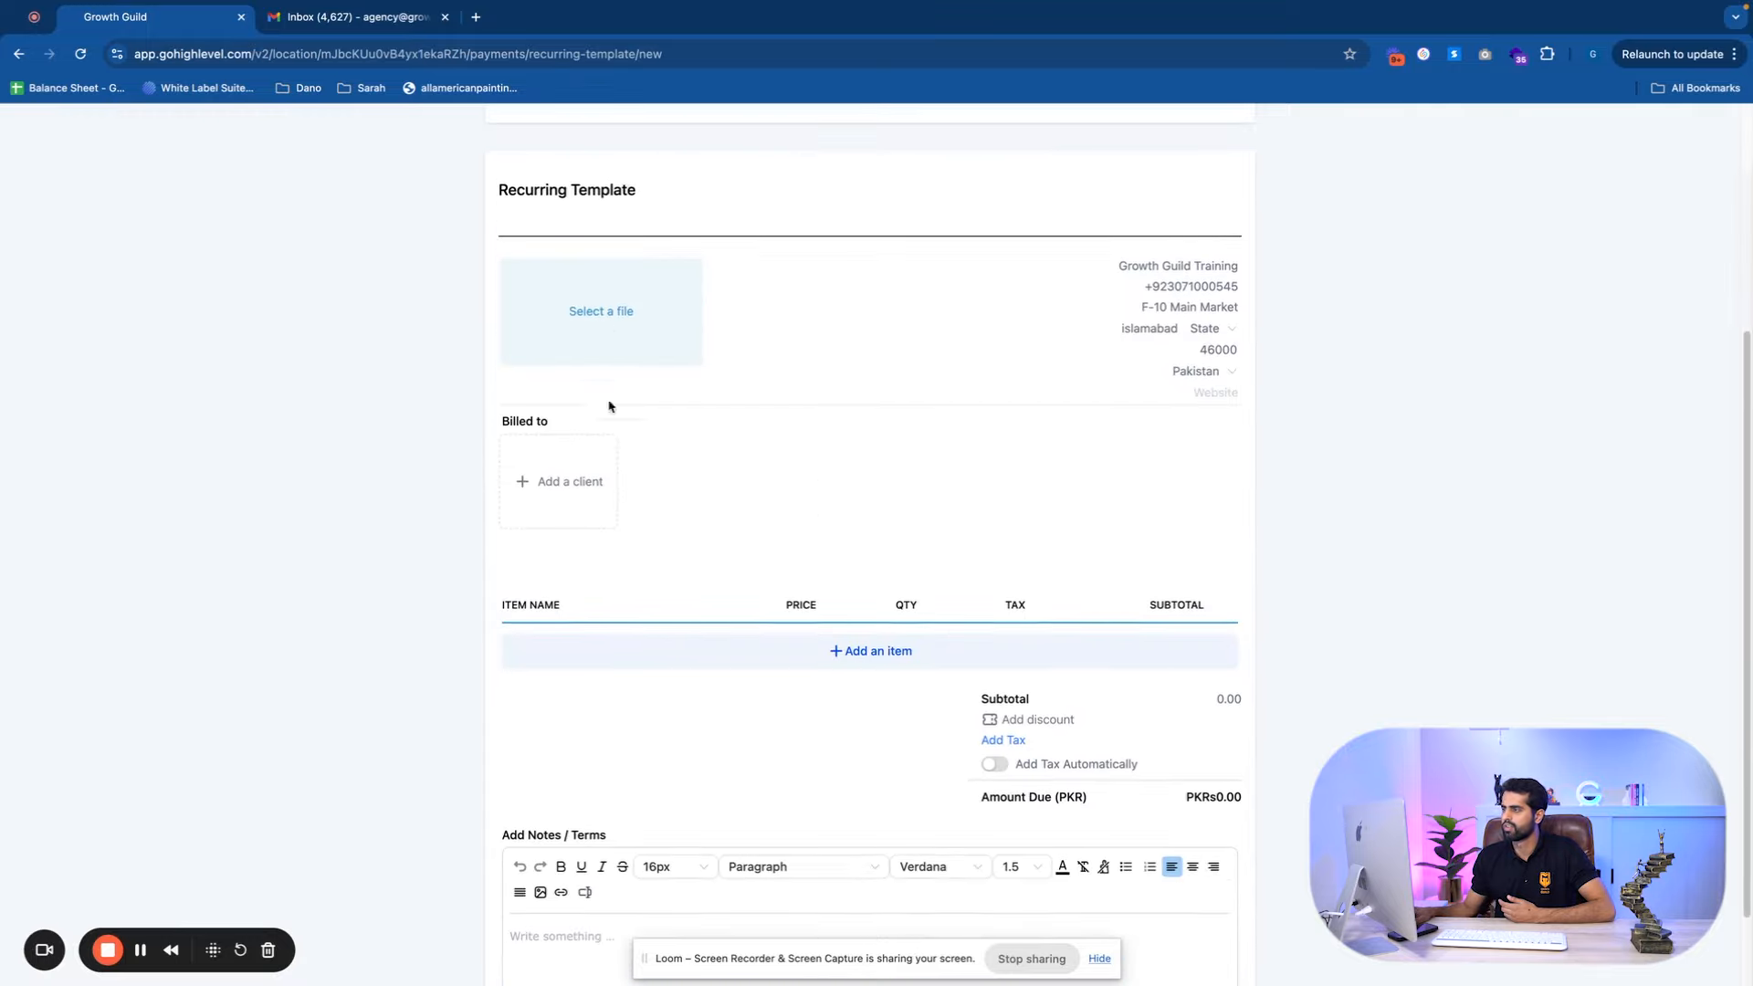
click(620, 313)
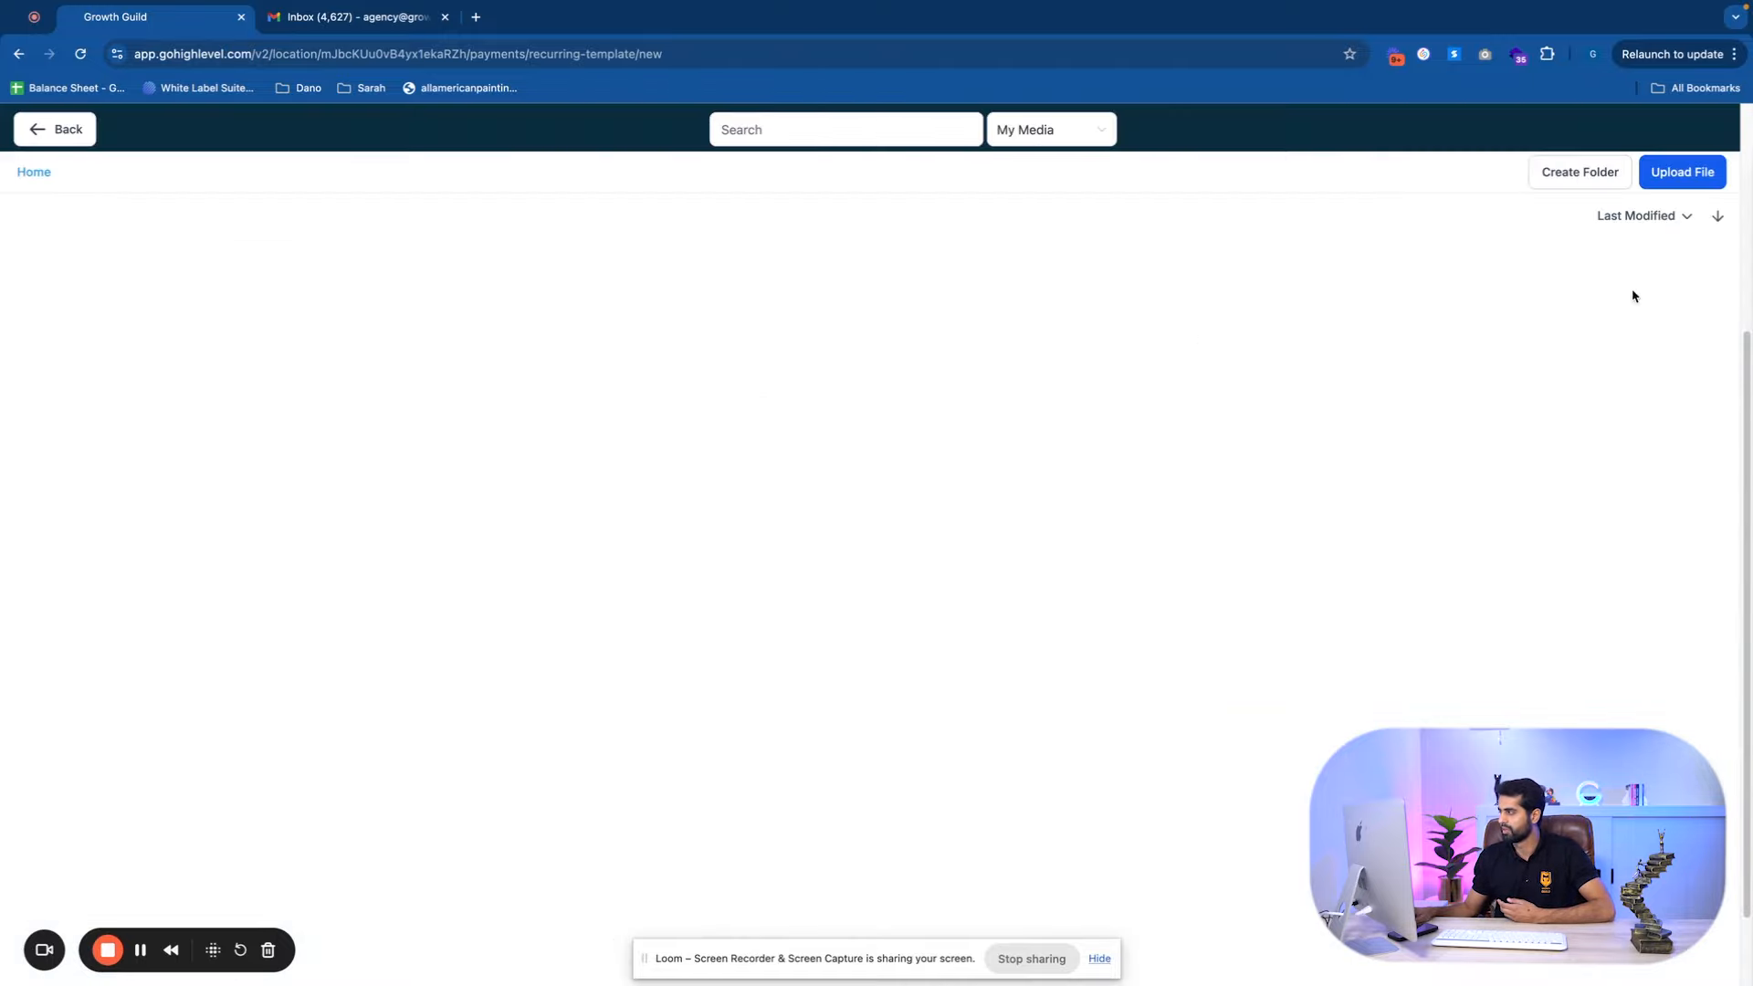
click(1094, 960)
click(1542, 411)
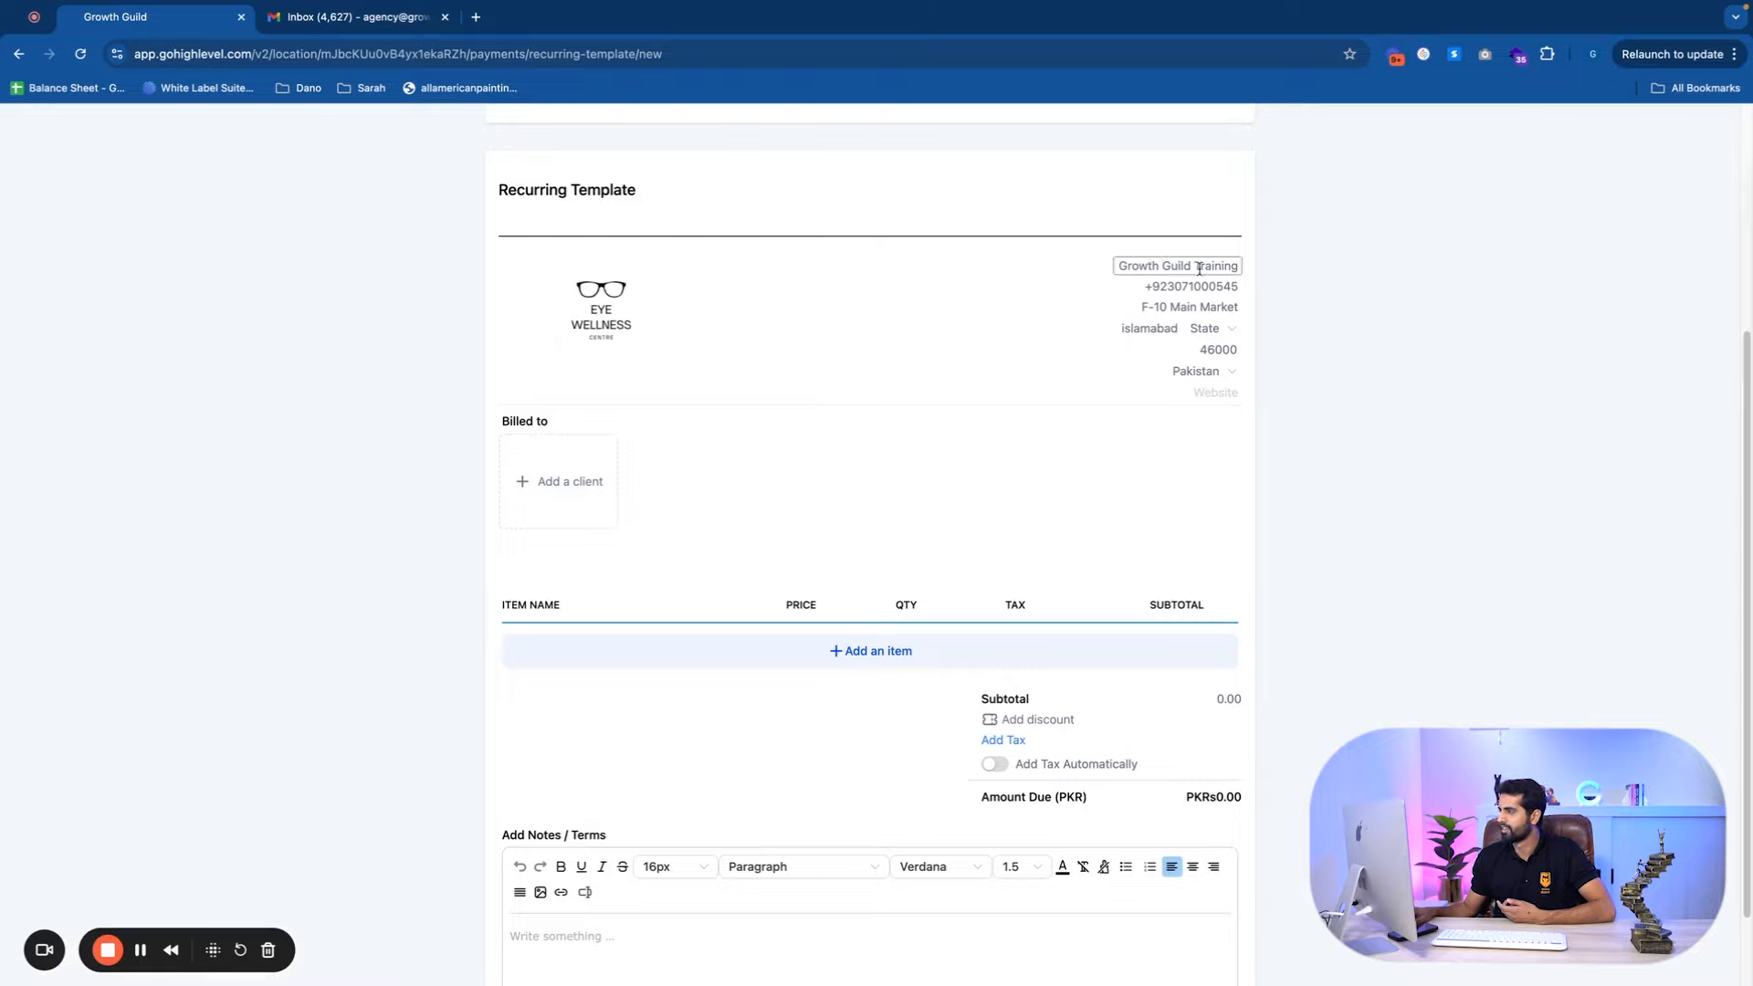
Shorten the business name in the template header to Growth Guild.
drag(1192, 267, 1266, 273)
key(BackSpace)
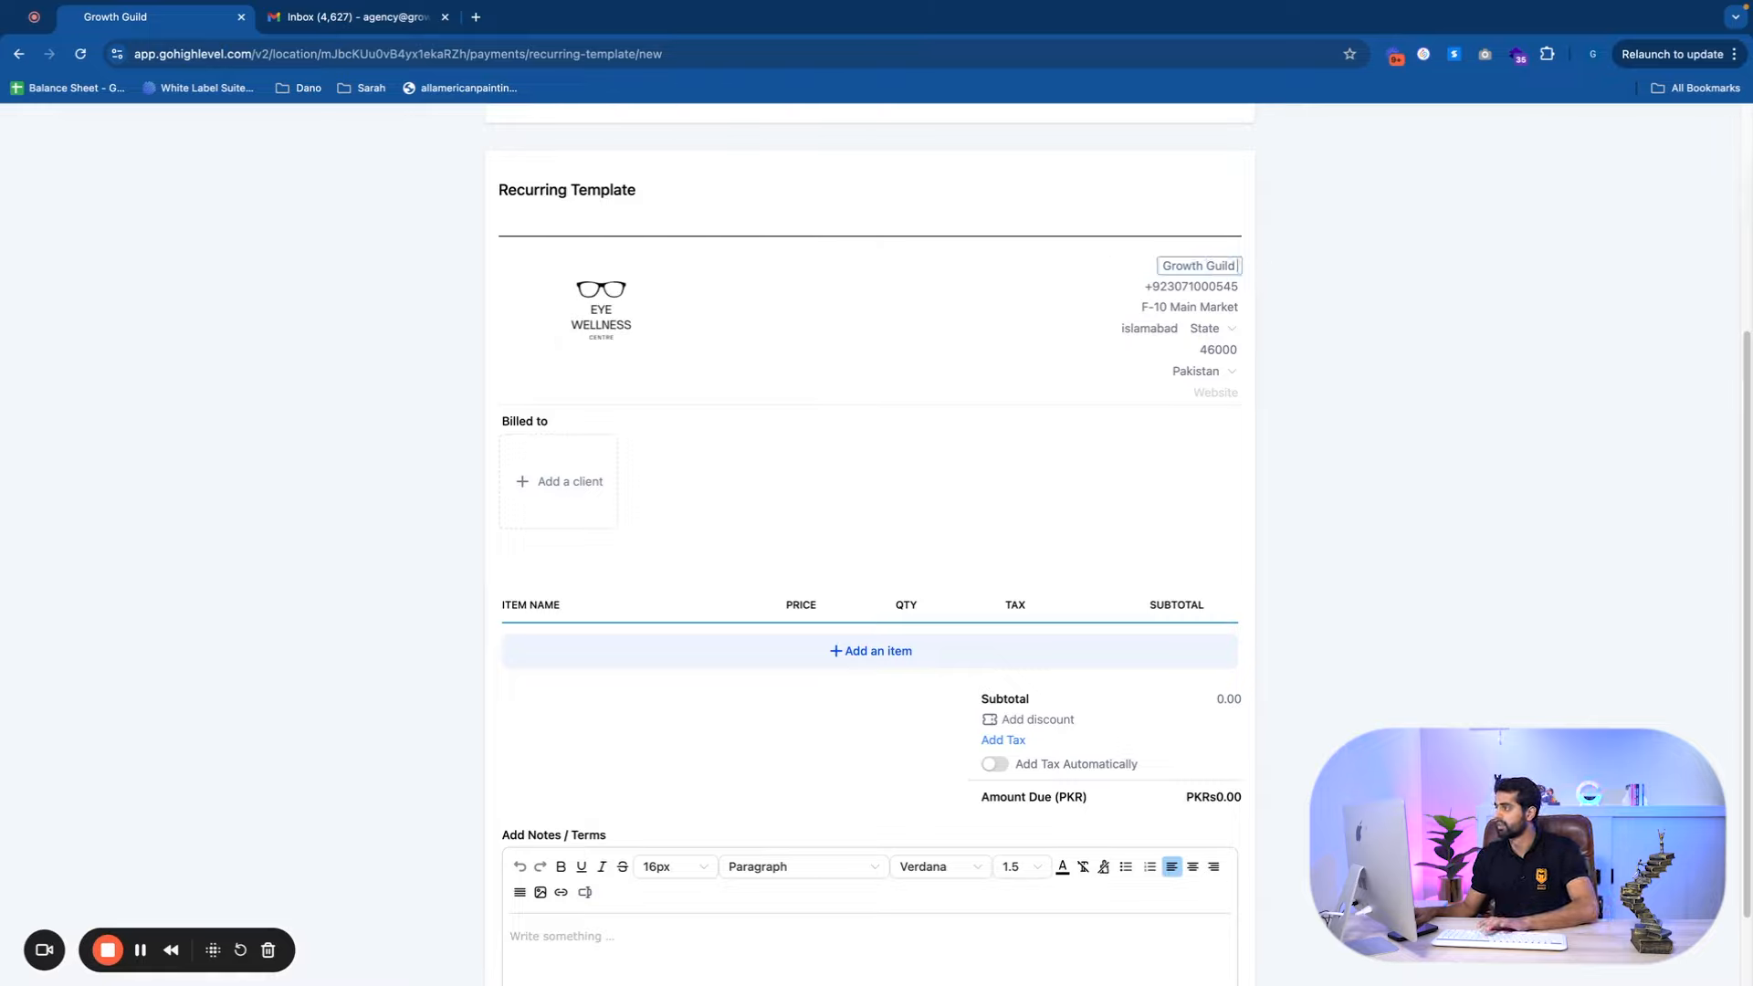
click(1187, 288)
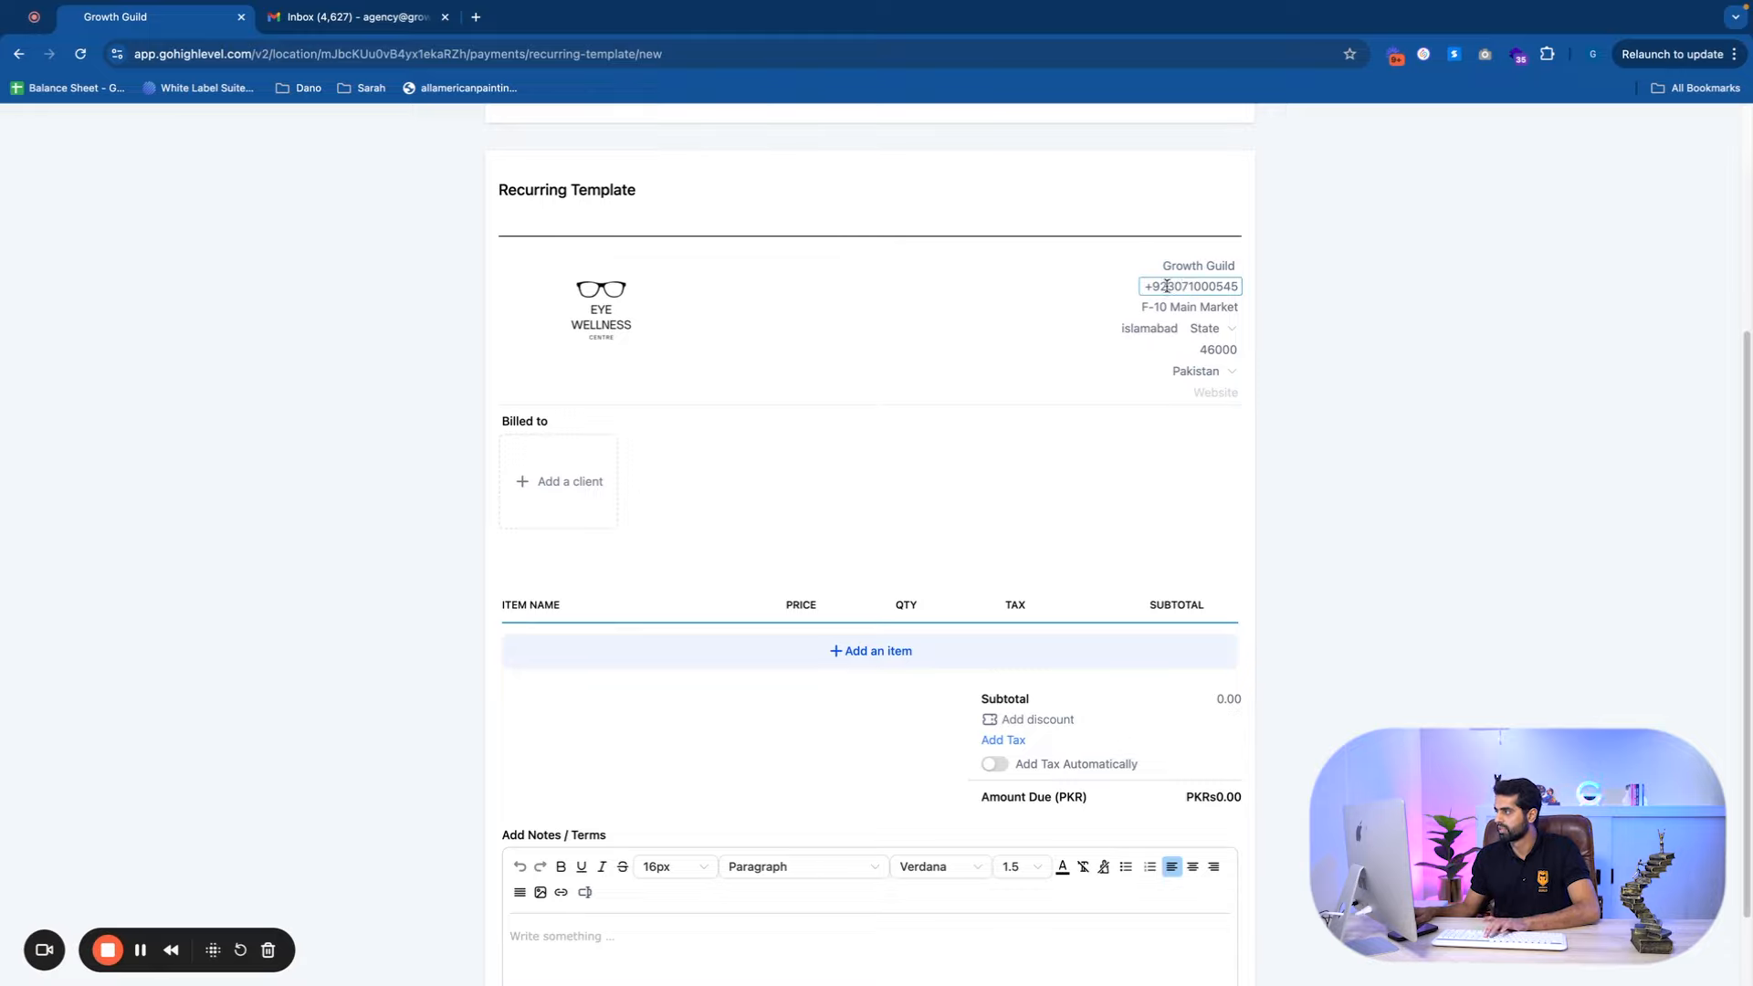
Replace the business's street address in the template header and select Islamabad as its state.
click(1199, 310)
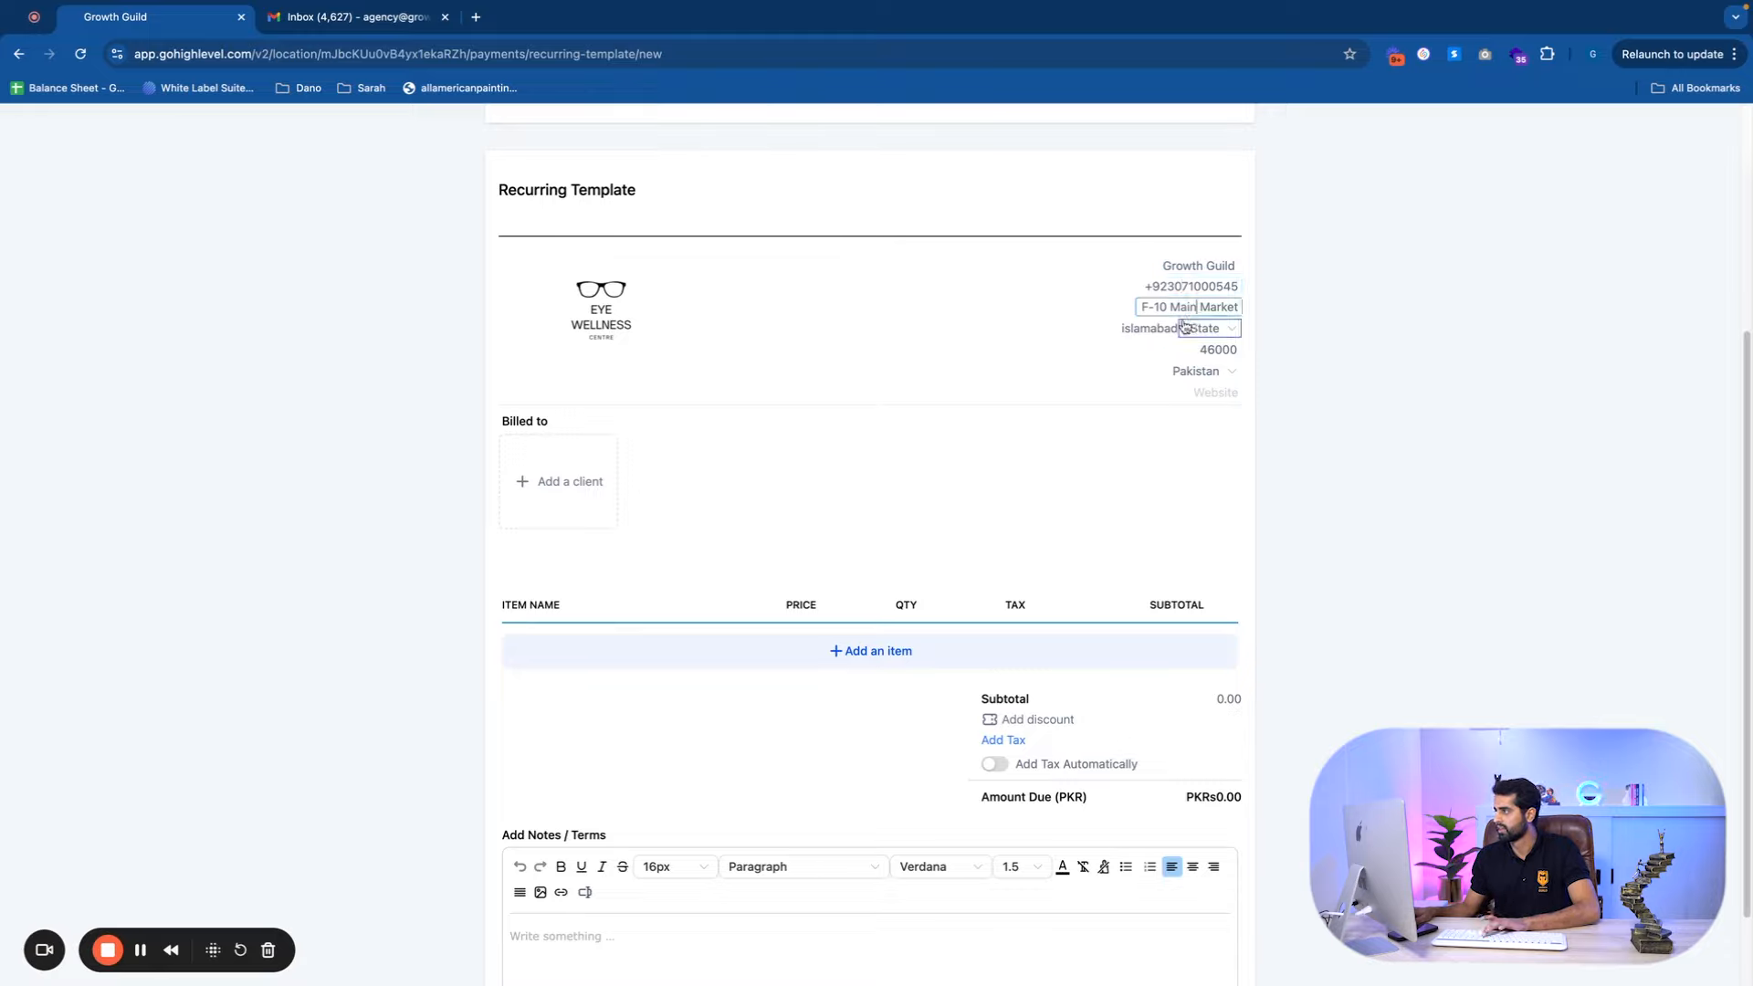
drag(1155, 307, 1253, 313)
text(F-)
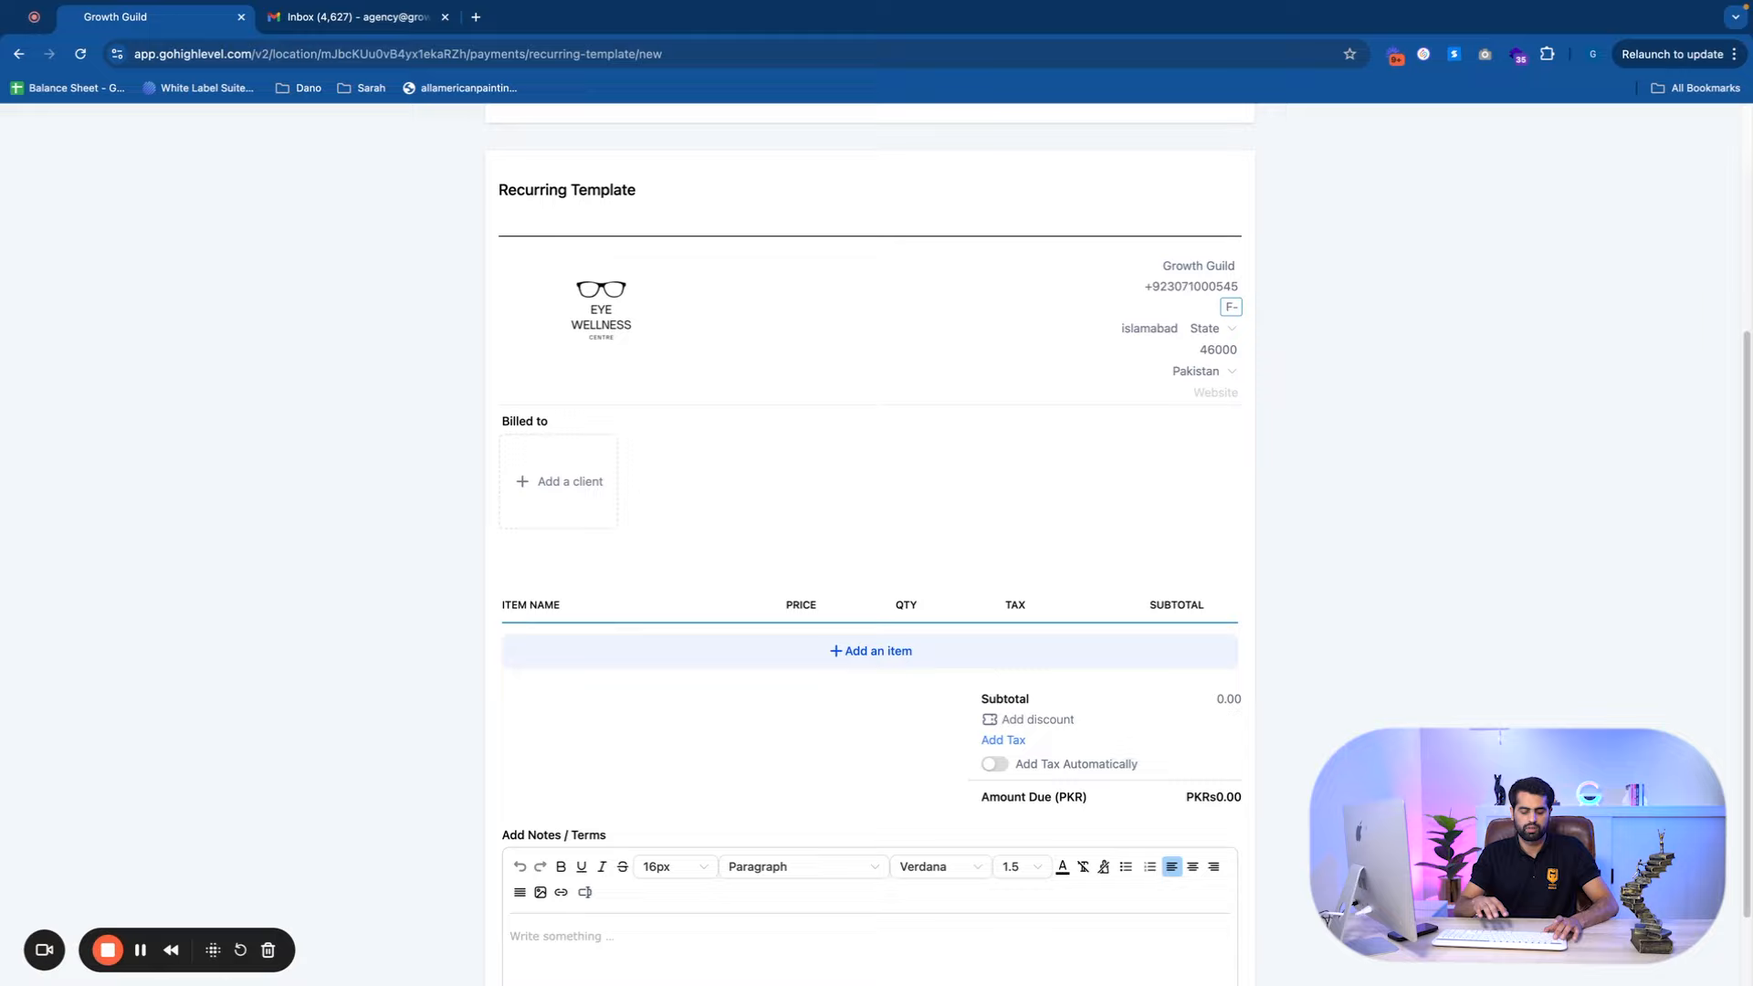
text(1 Office)
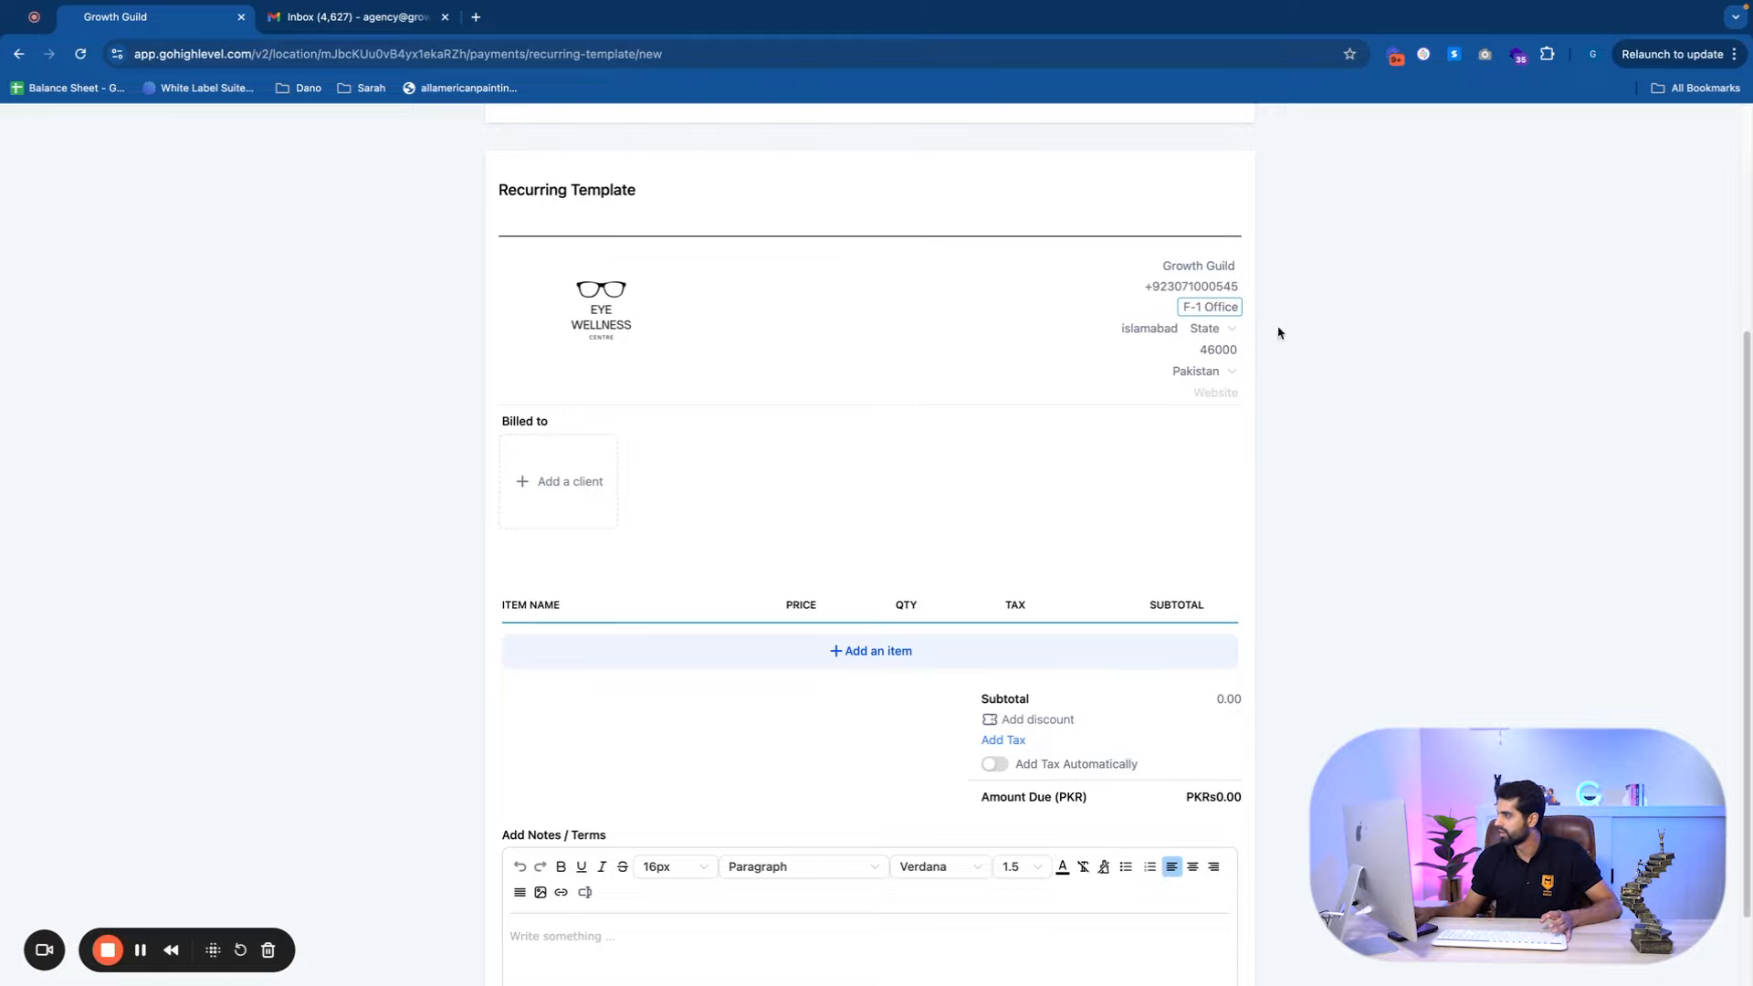
click(1201, 328)
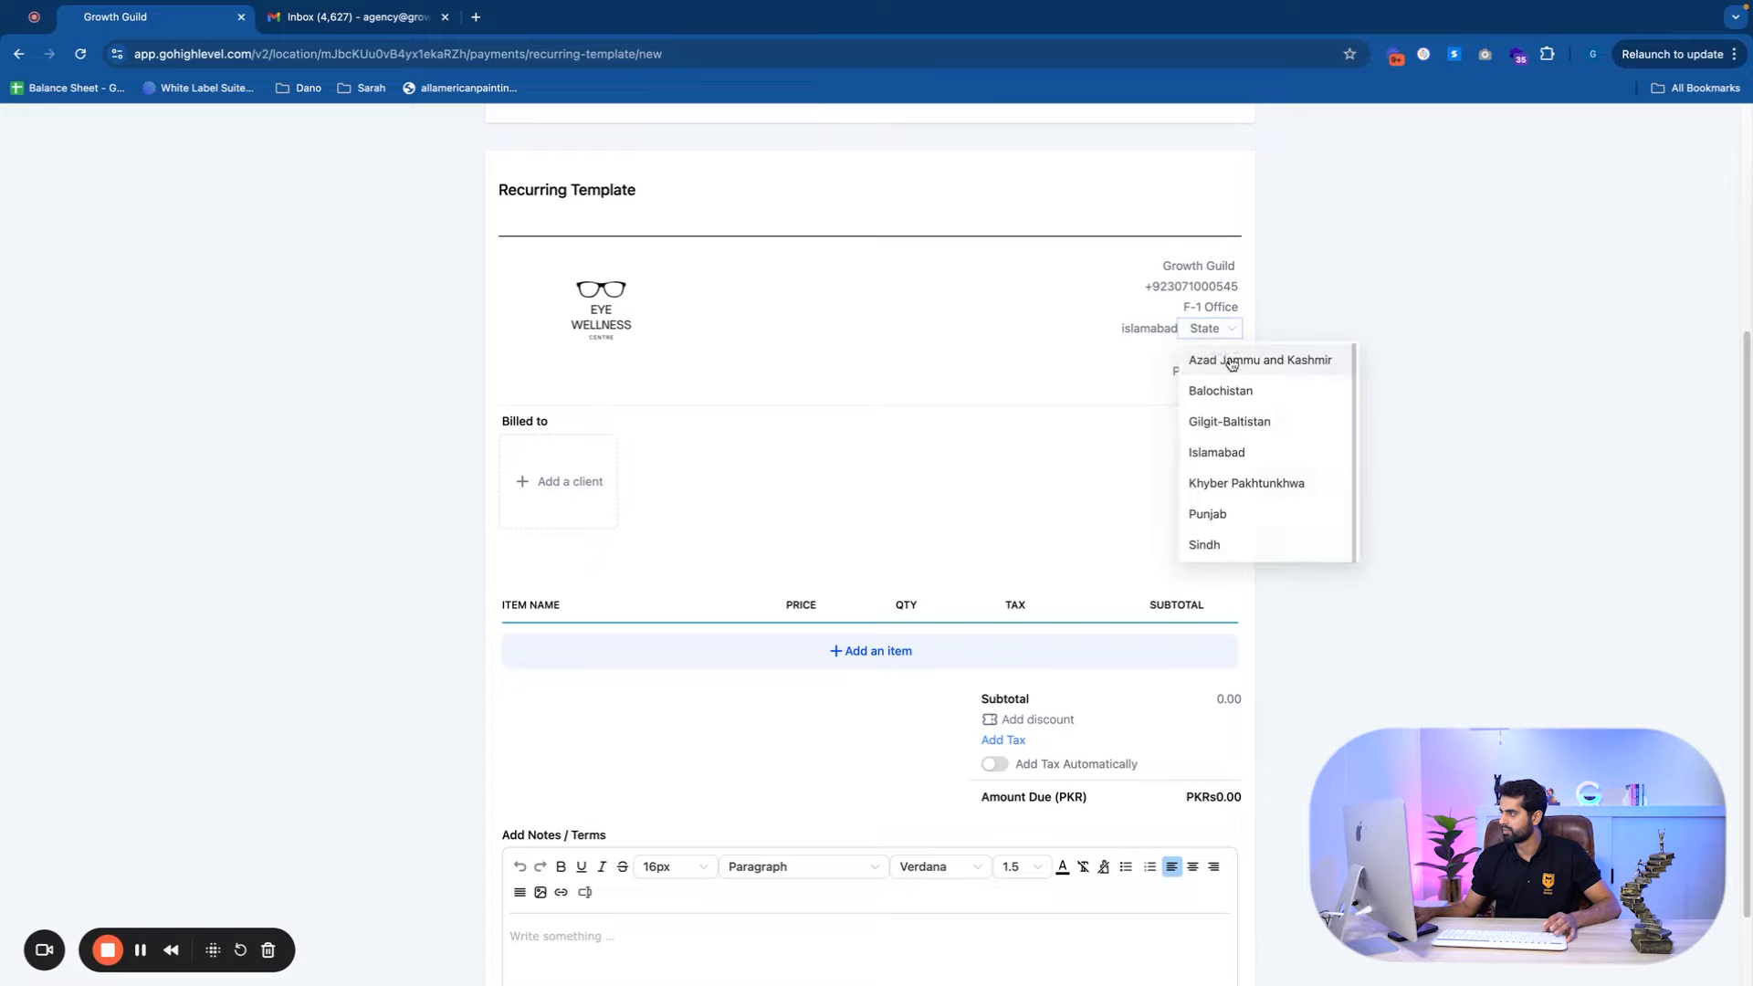
click(1232, 451)
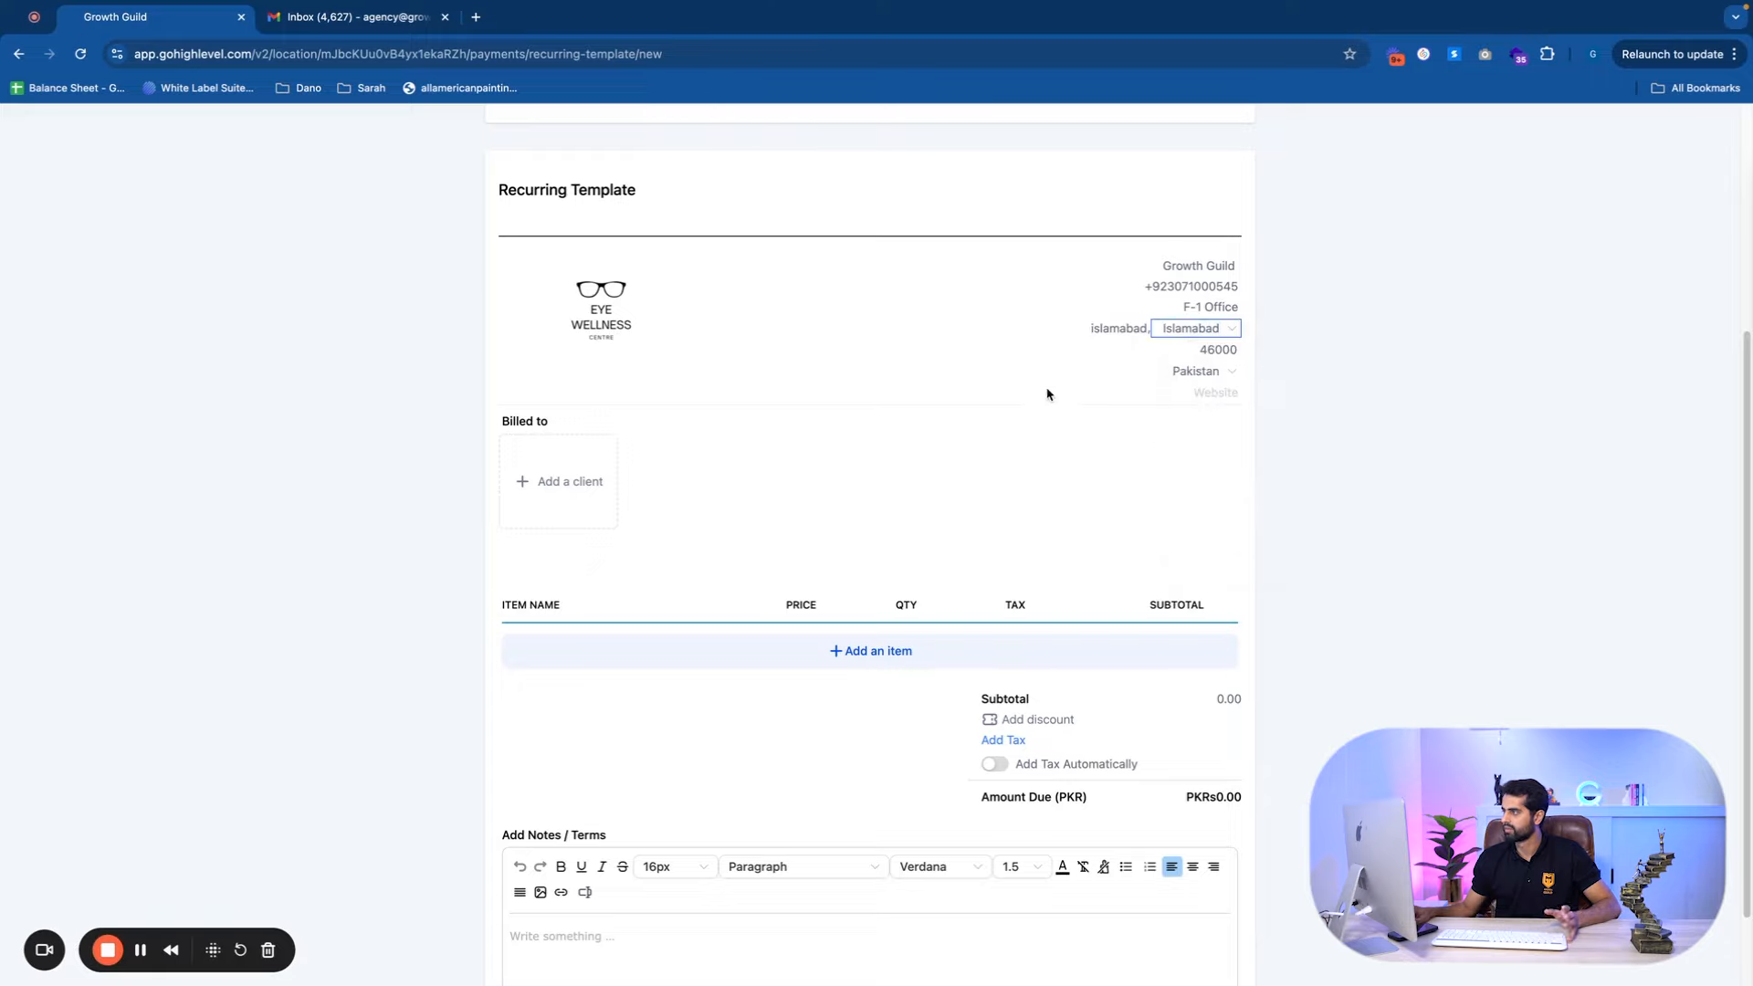
click(1217, 349)
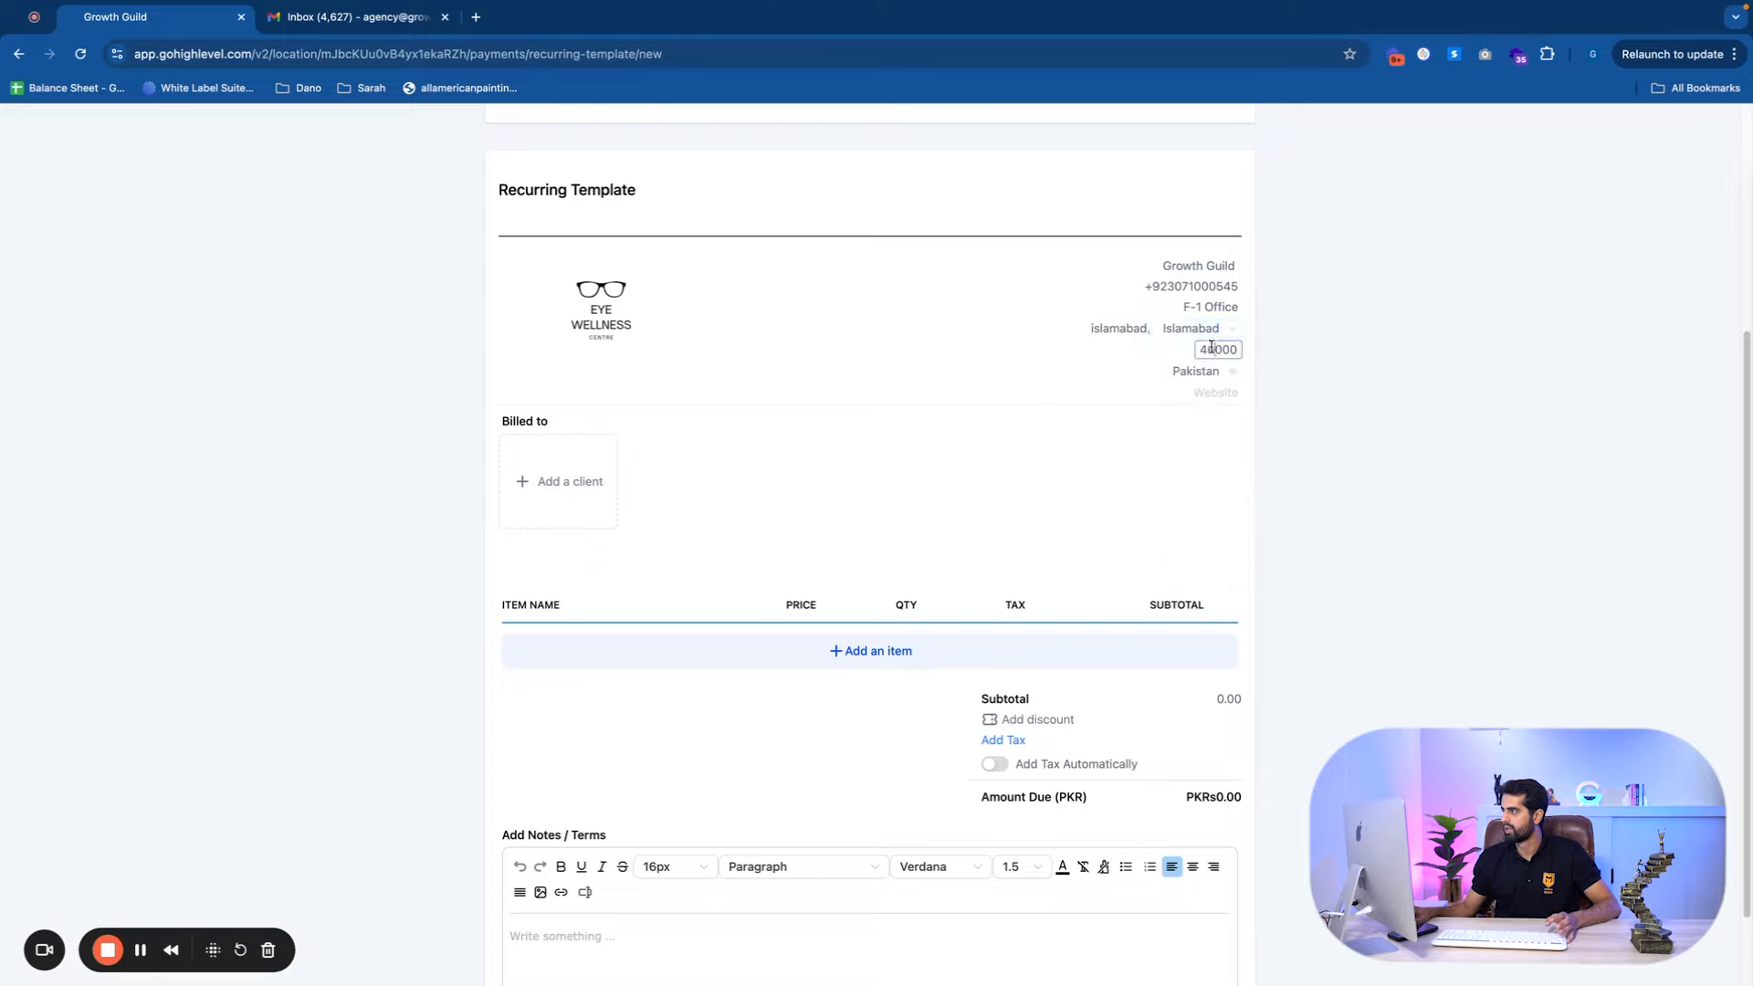
Bill the template to the fourth client in the full client list and enter the company name "Sama Group Of Companies".
click(568, 469)
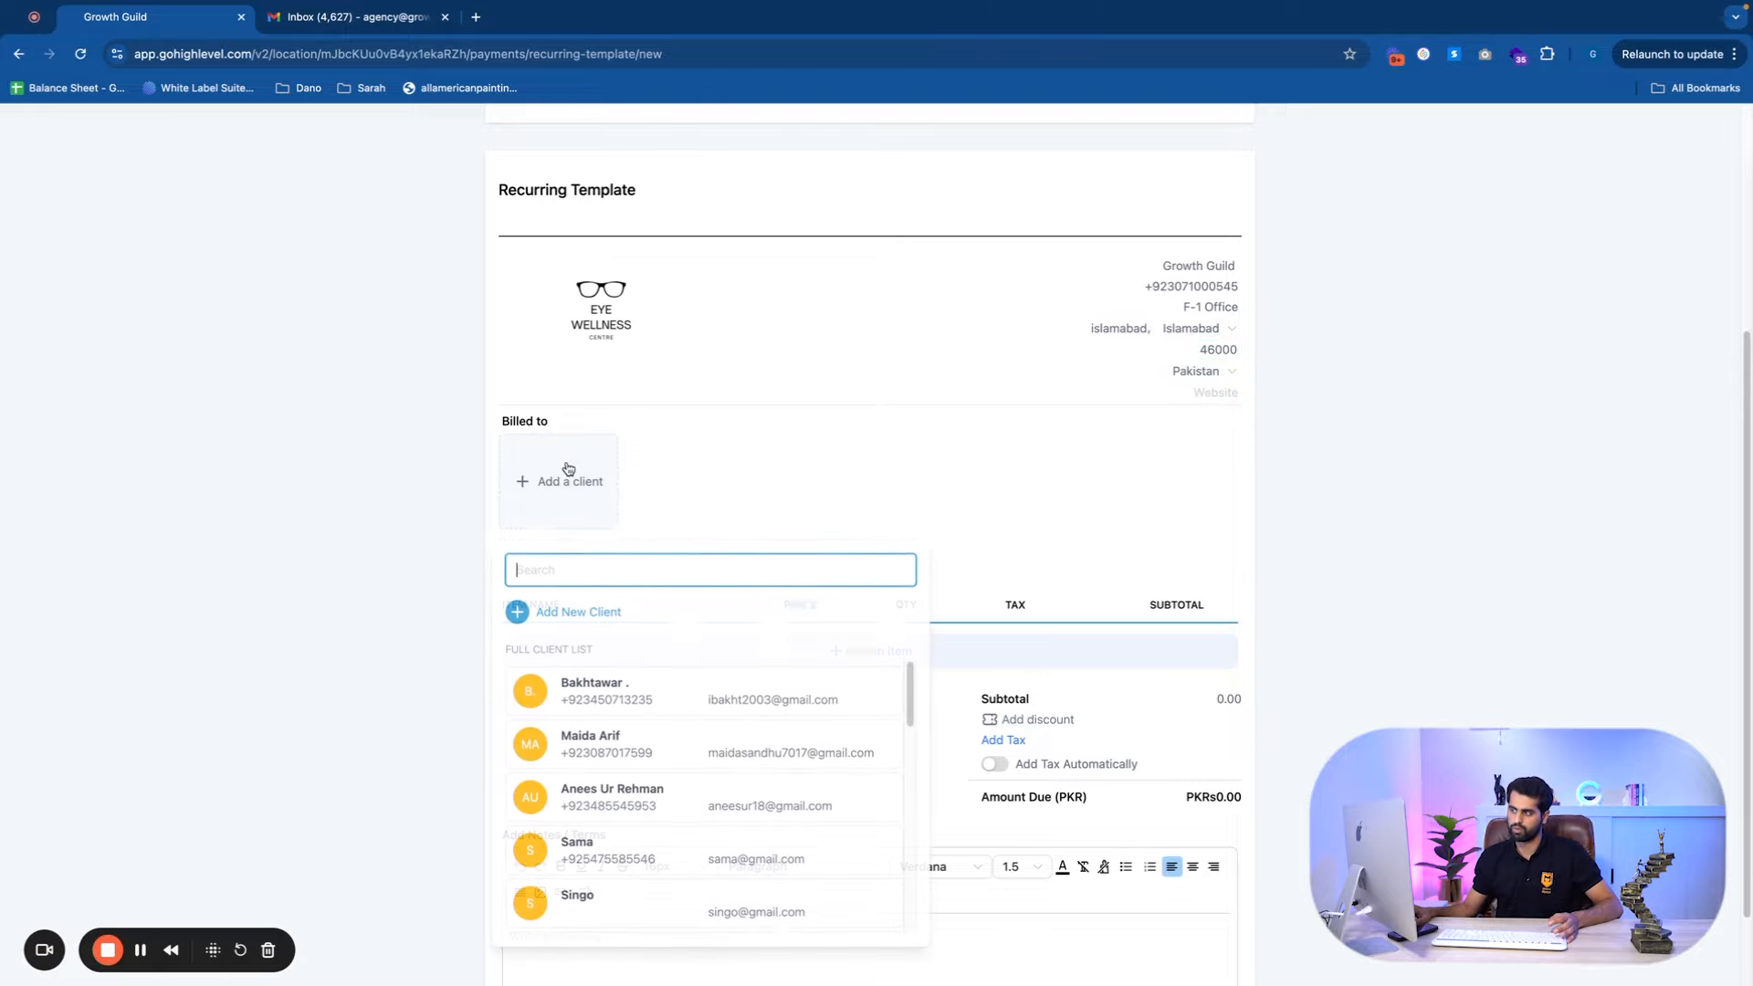
click(641, 842)
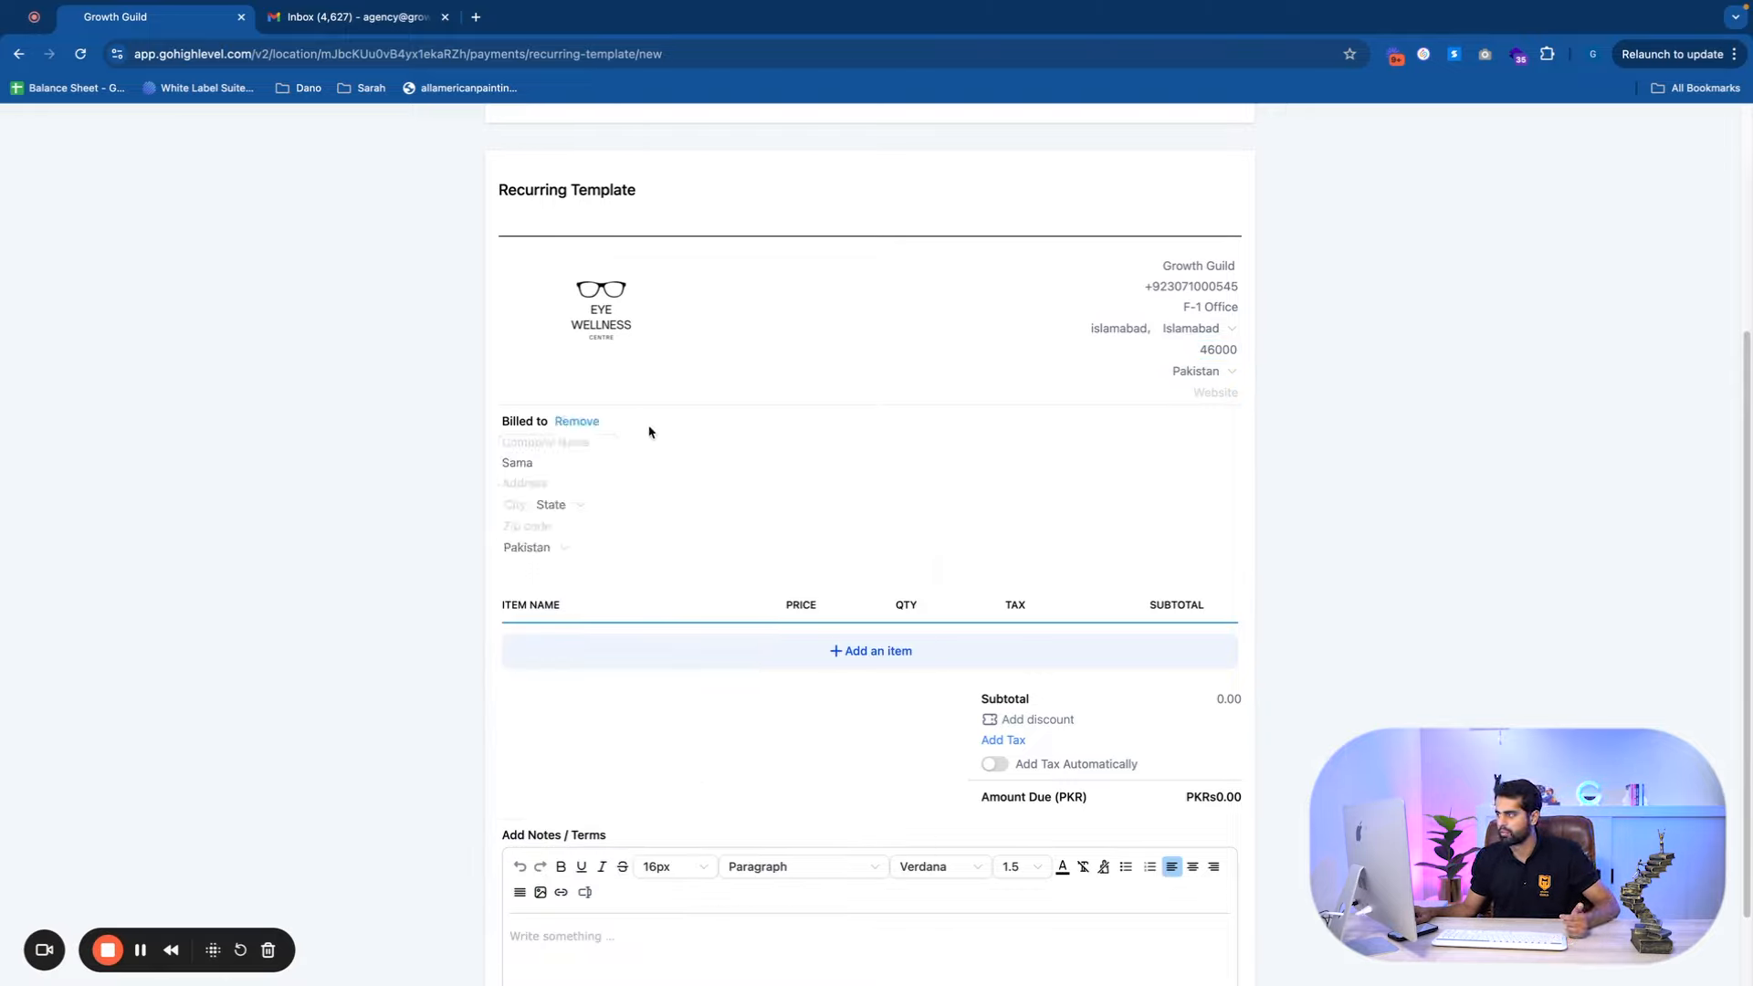
click(571, 442)
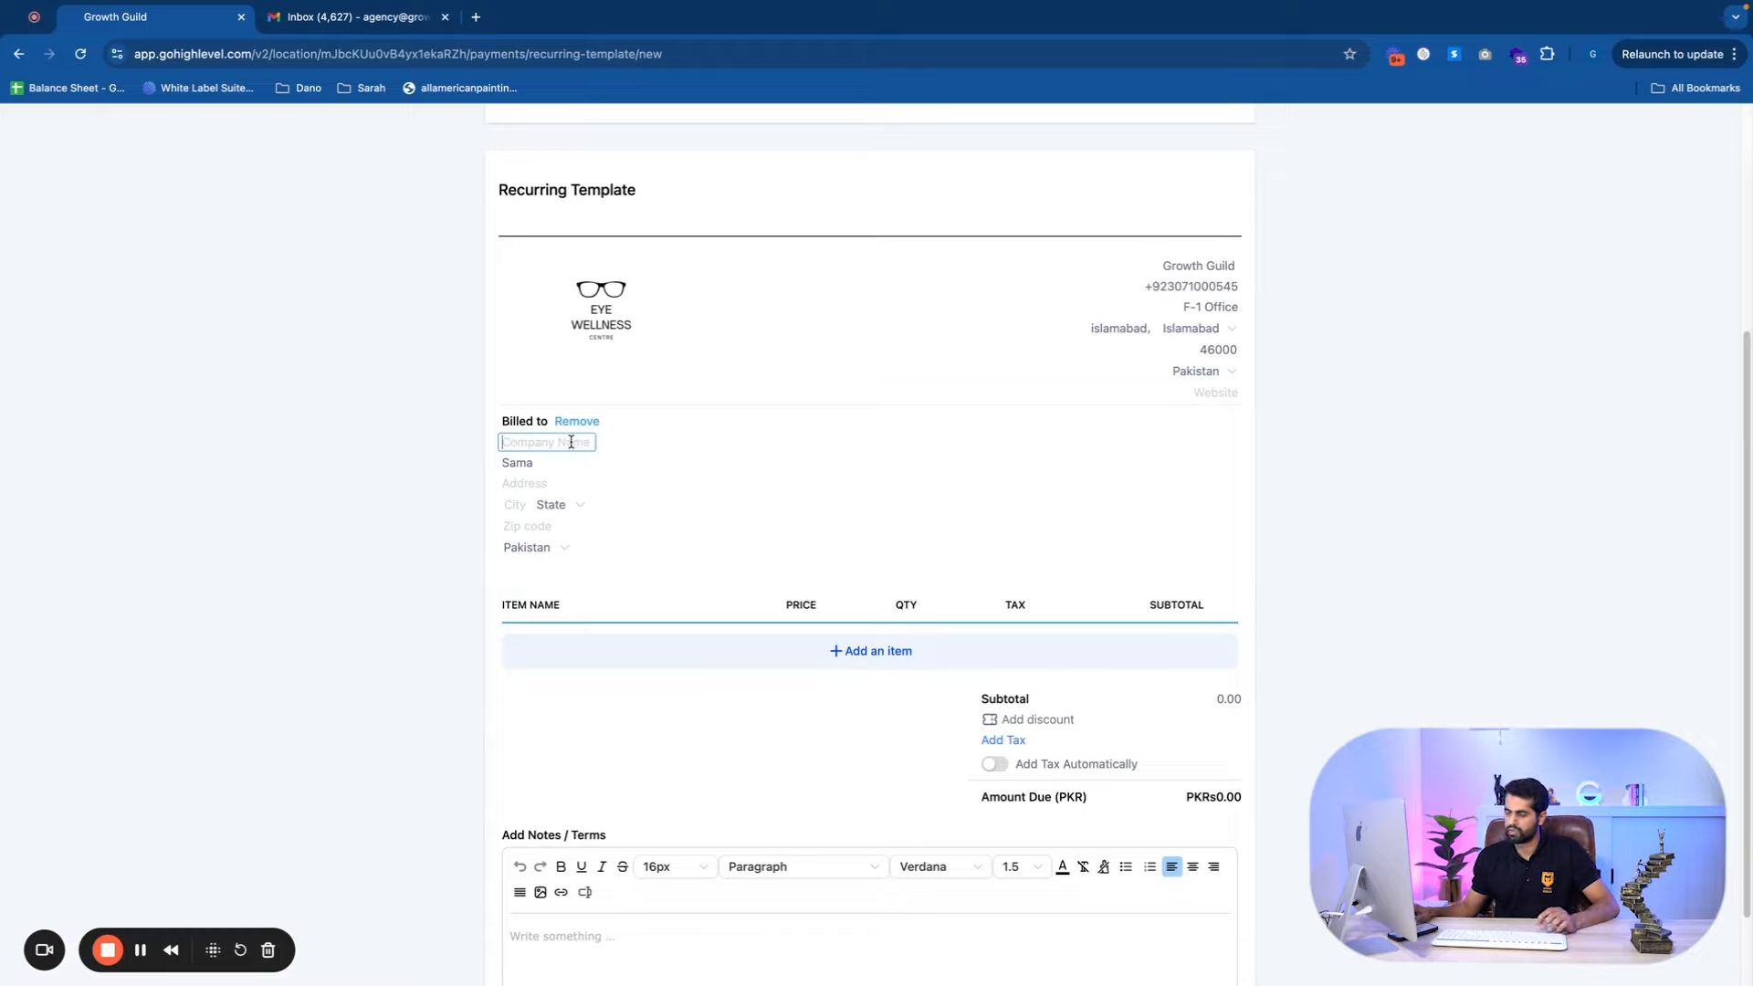
text(Sama)
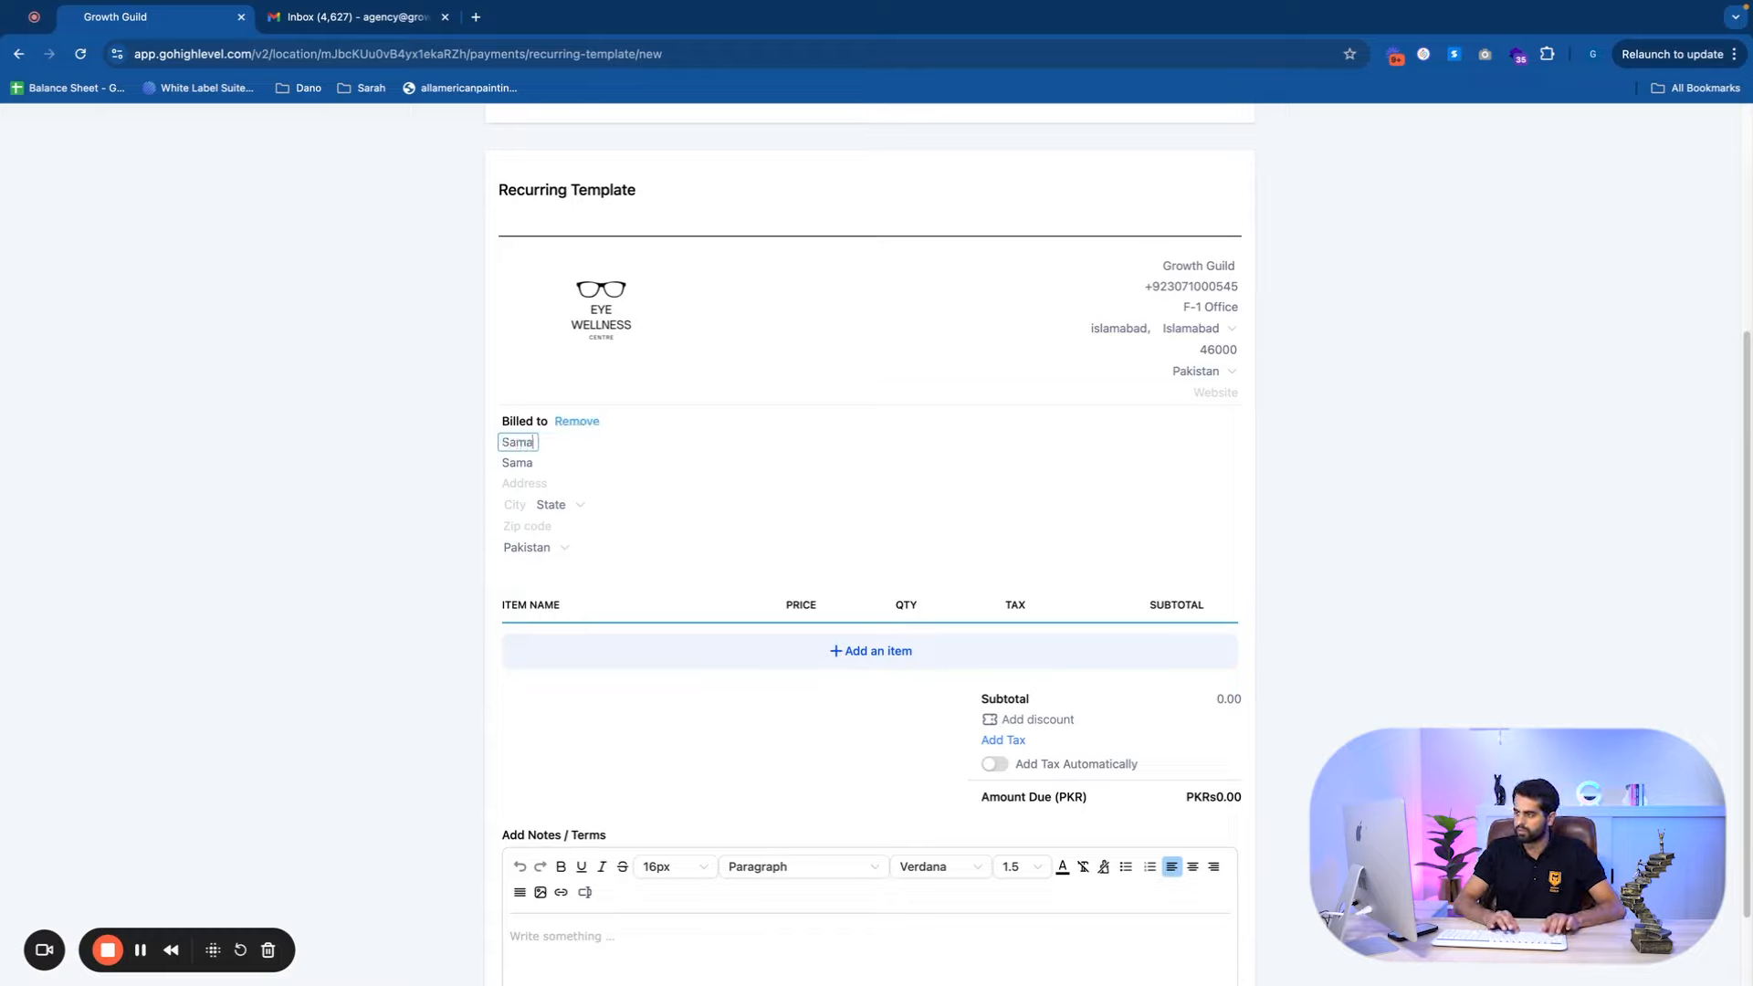
text( Gro)
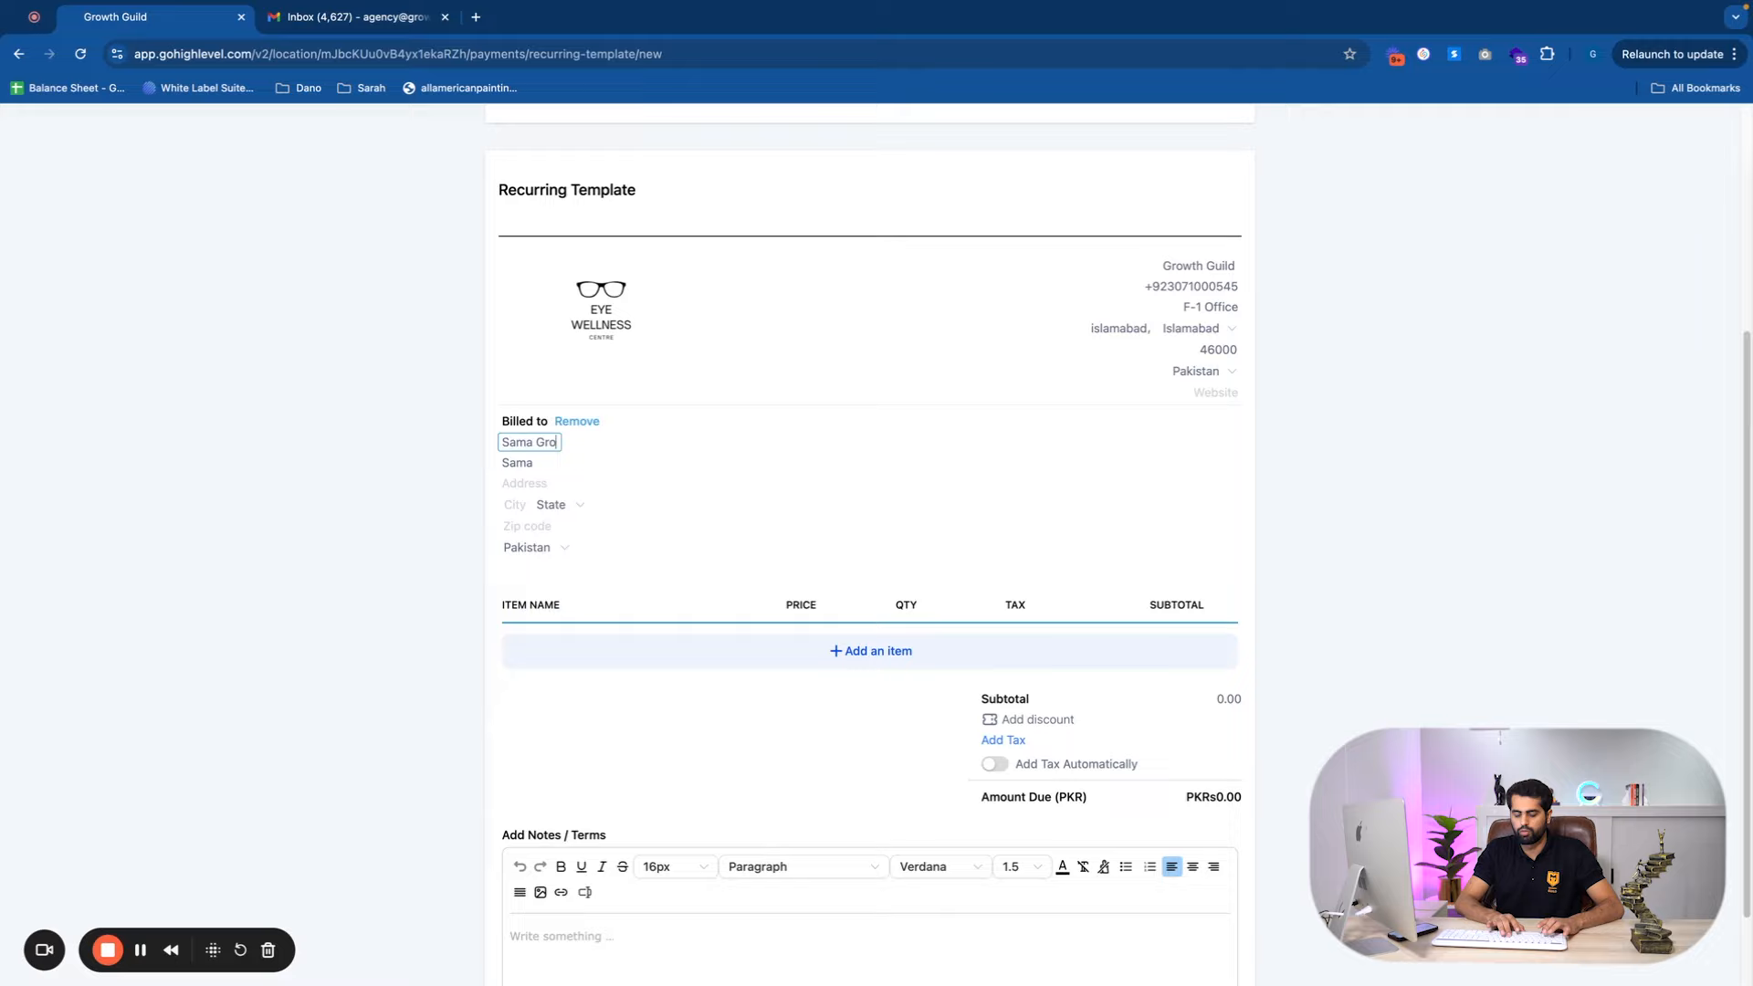
text(up Of)
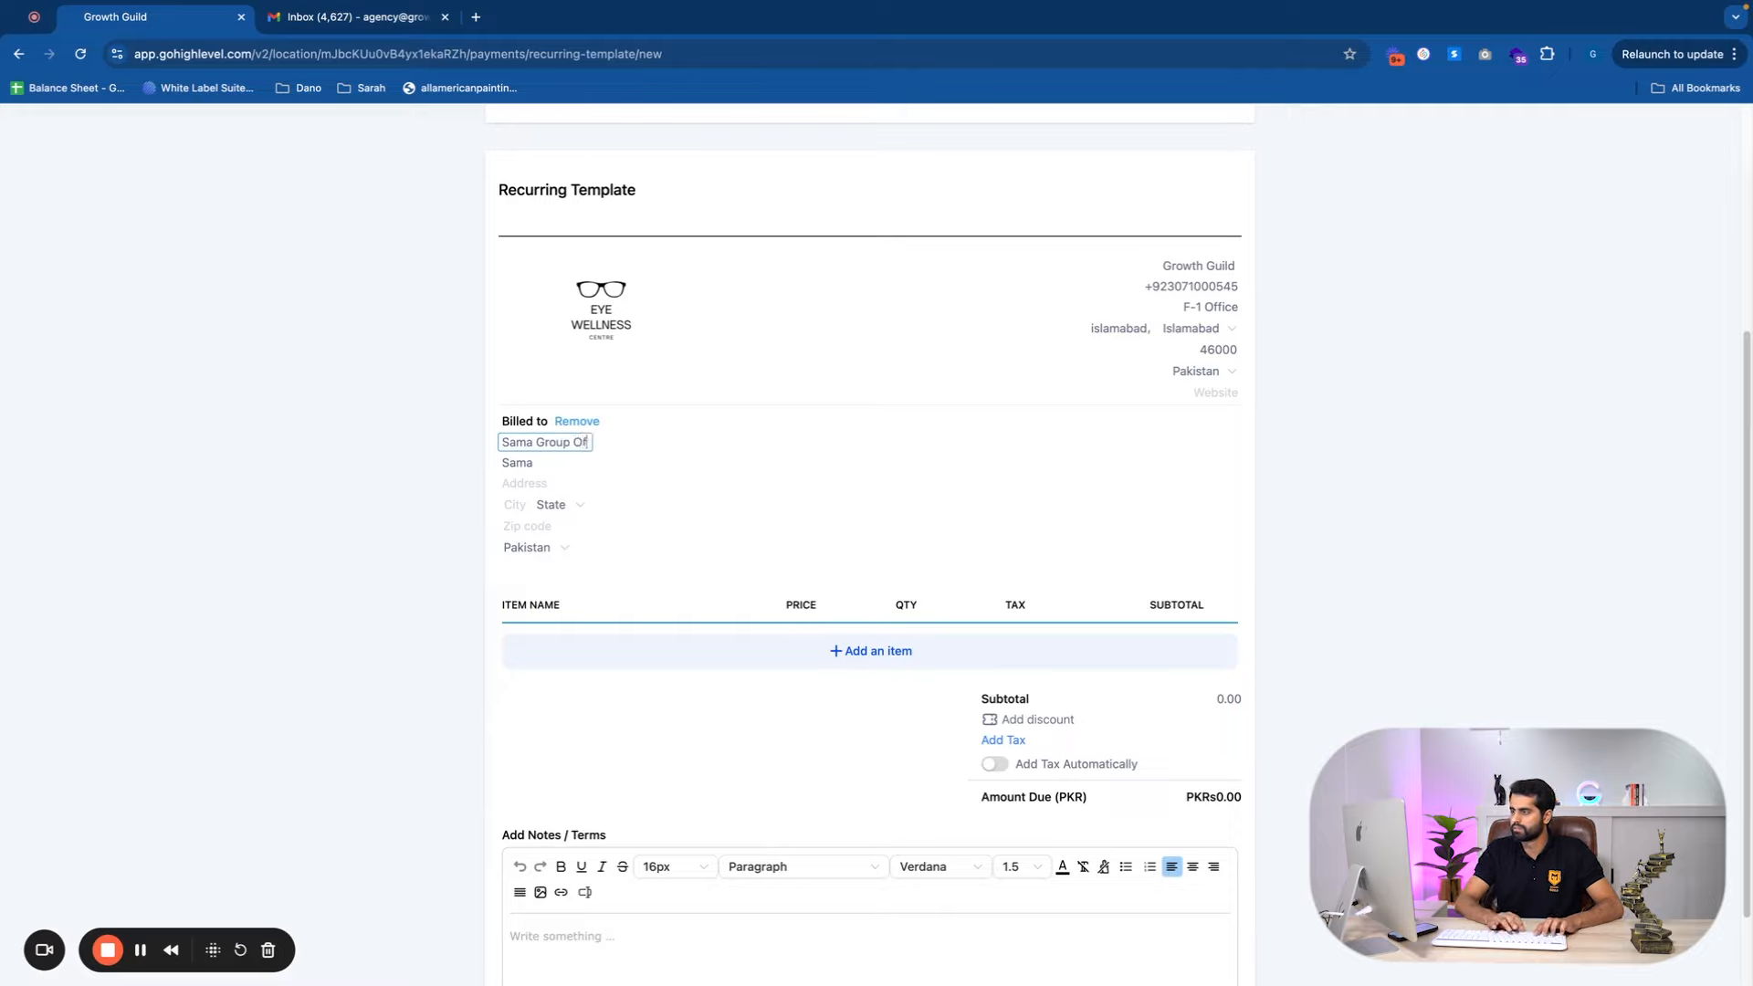
text( Companies)
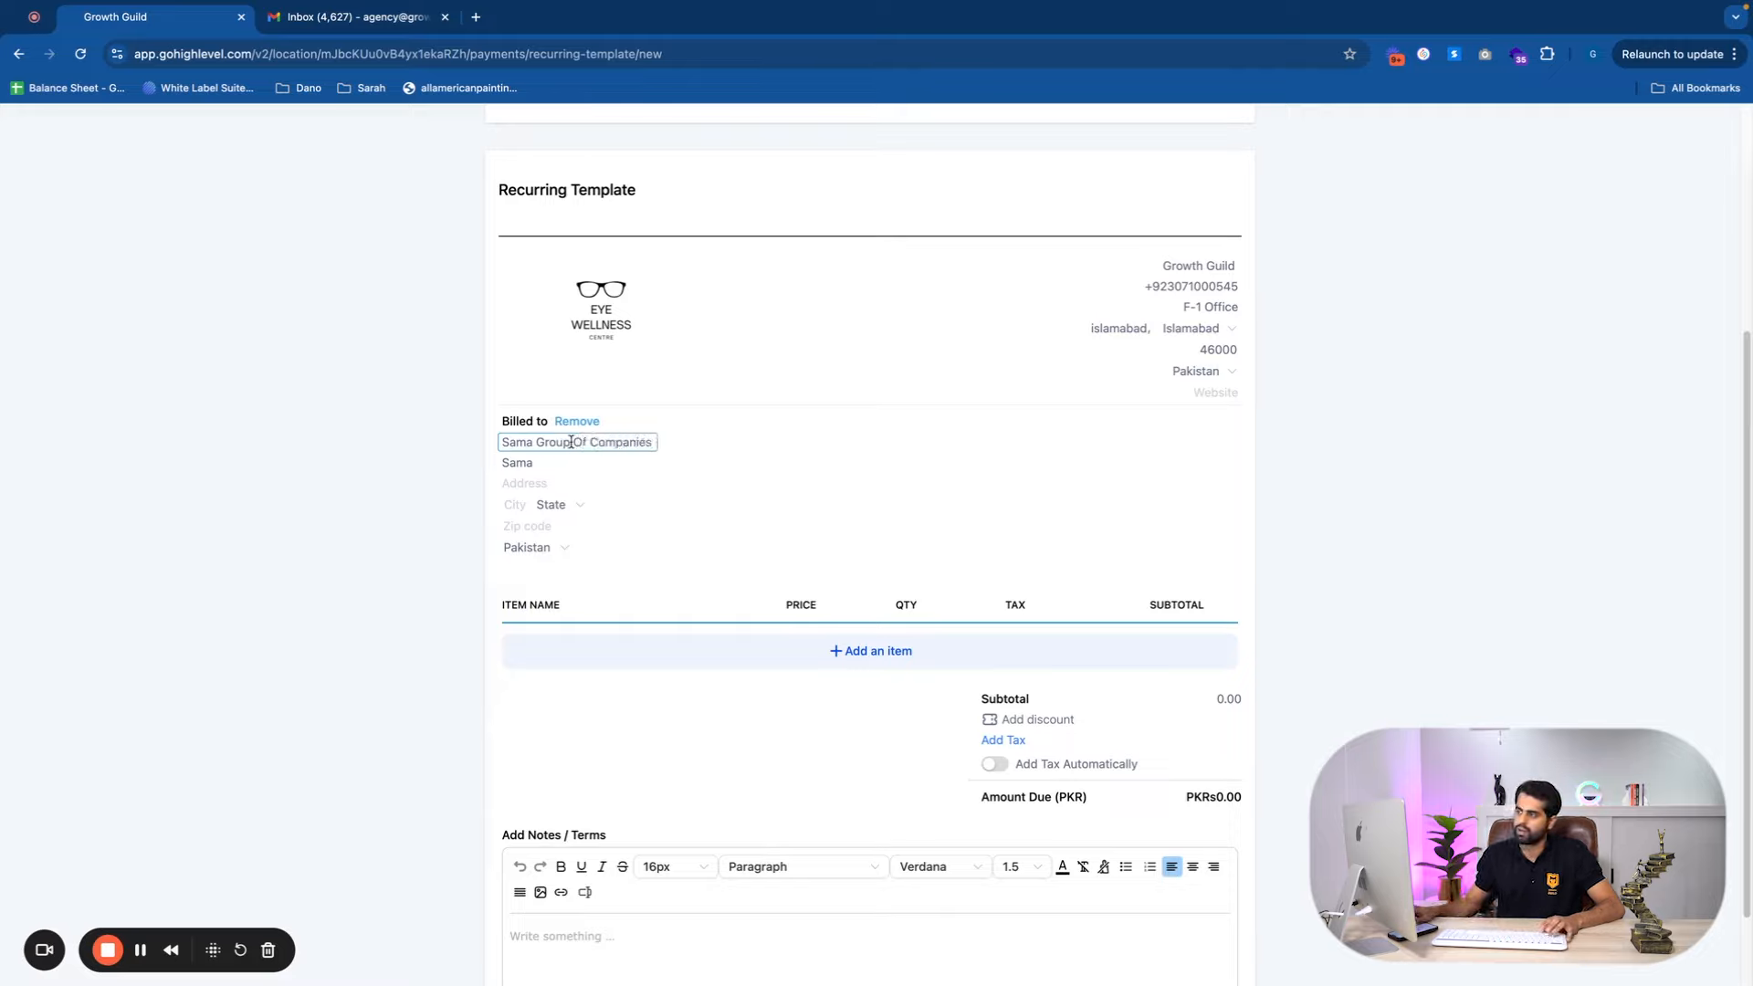
Fill in the billed client's address line, city and zip code, and select Islamabad as the state.
click(553, 484)
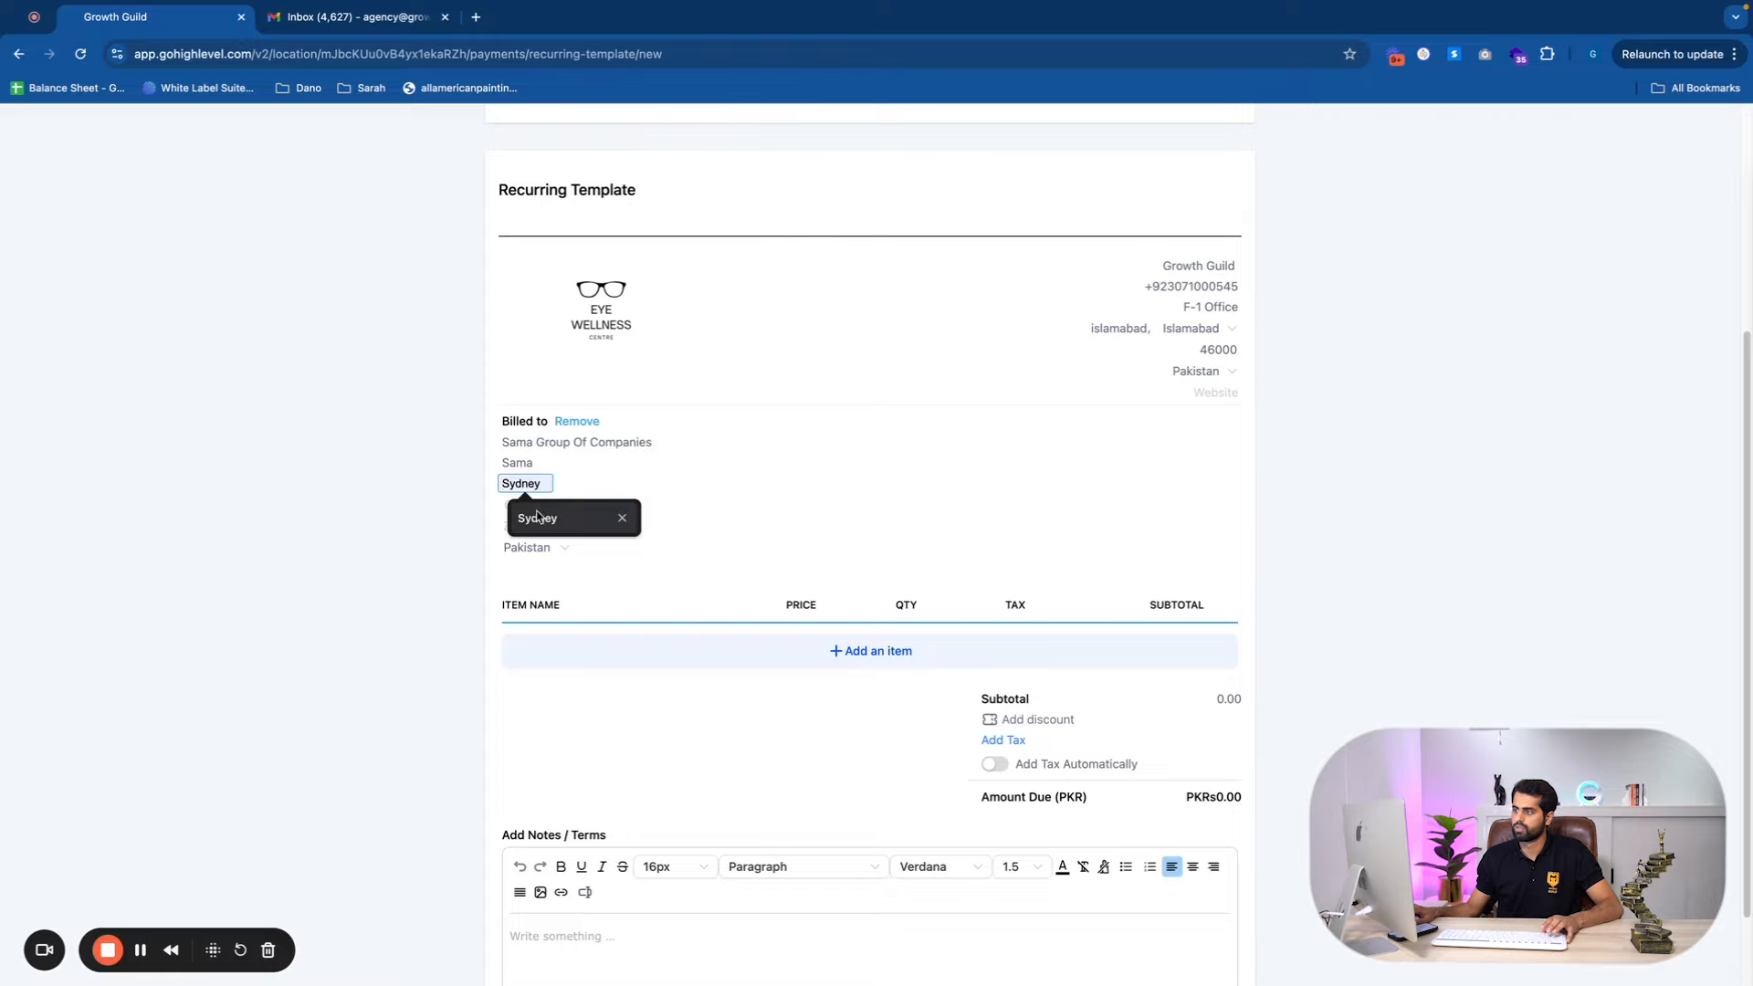
click(539, 519)
click(523, 504)
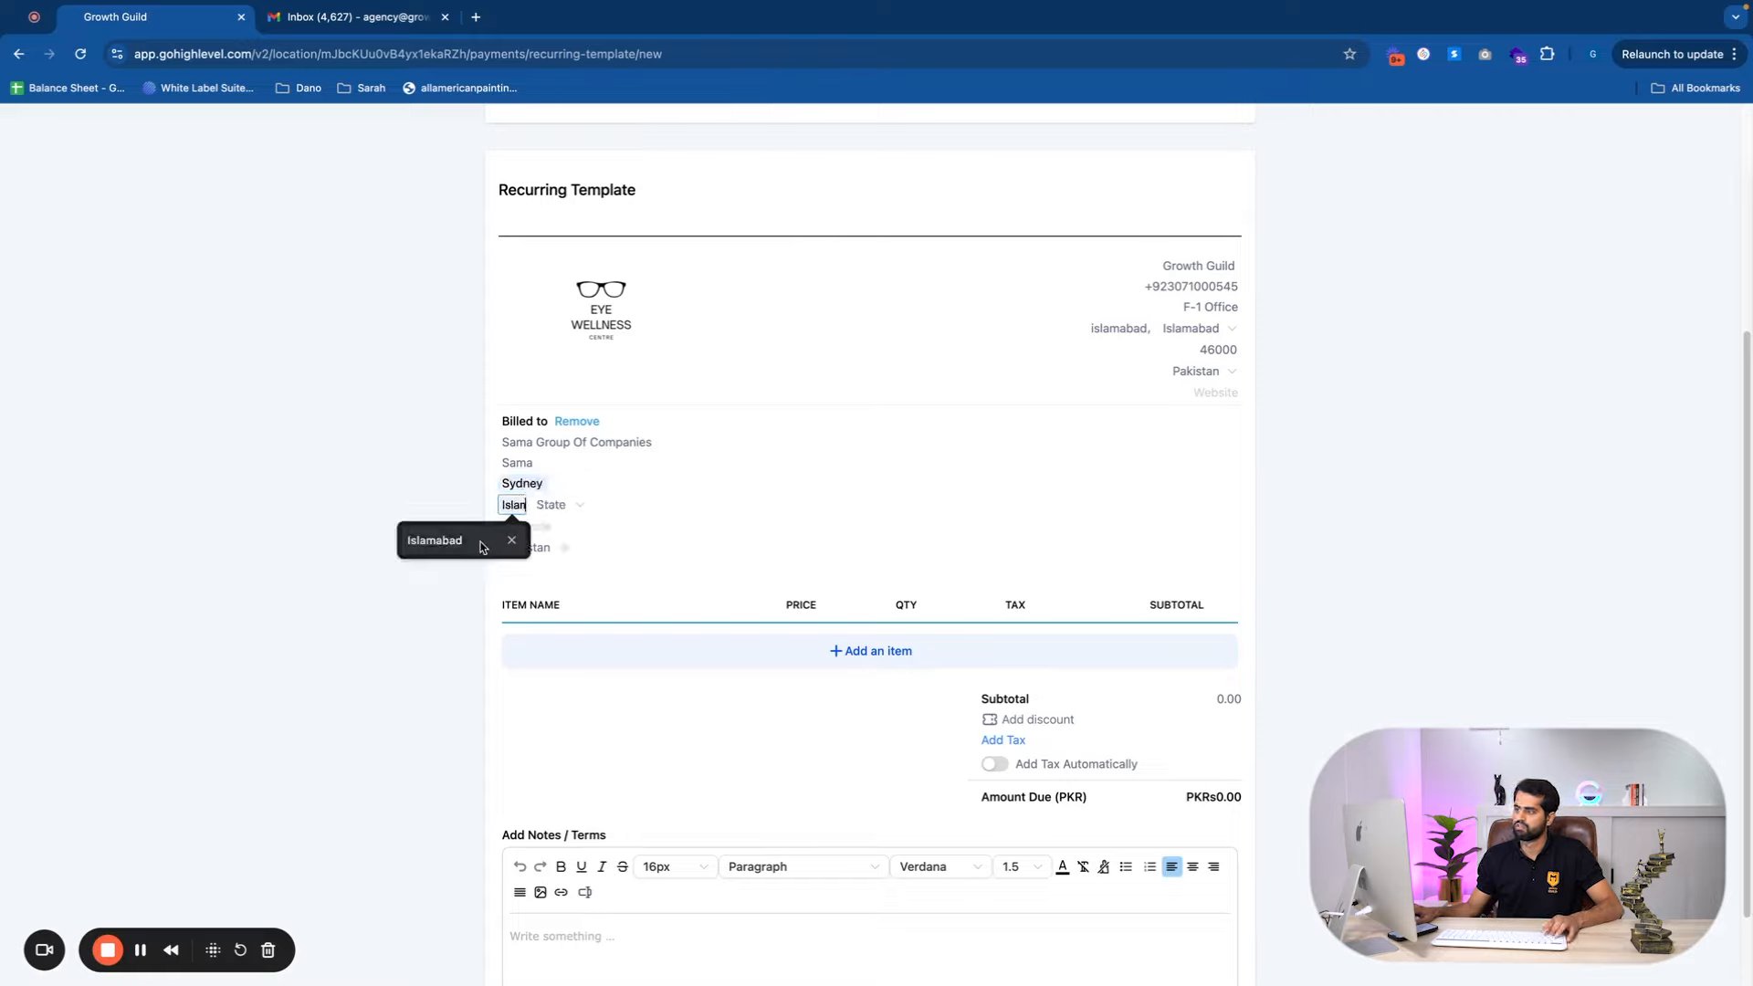
click(488, 537)
click(585, 509)
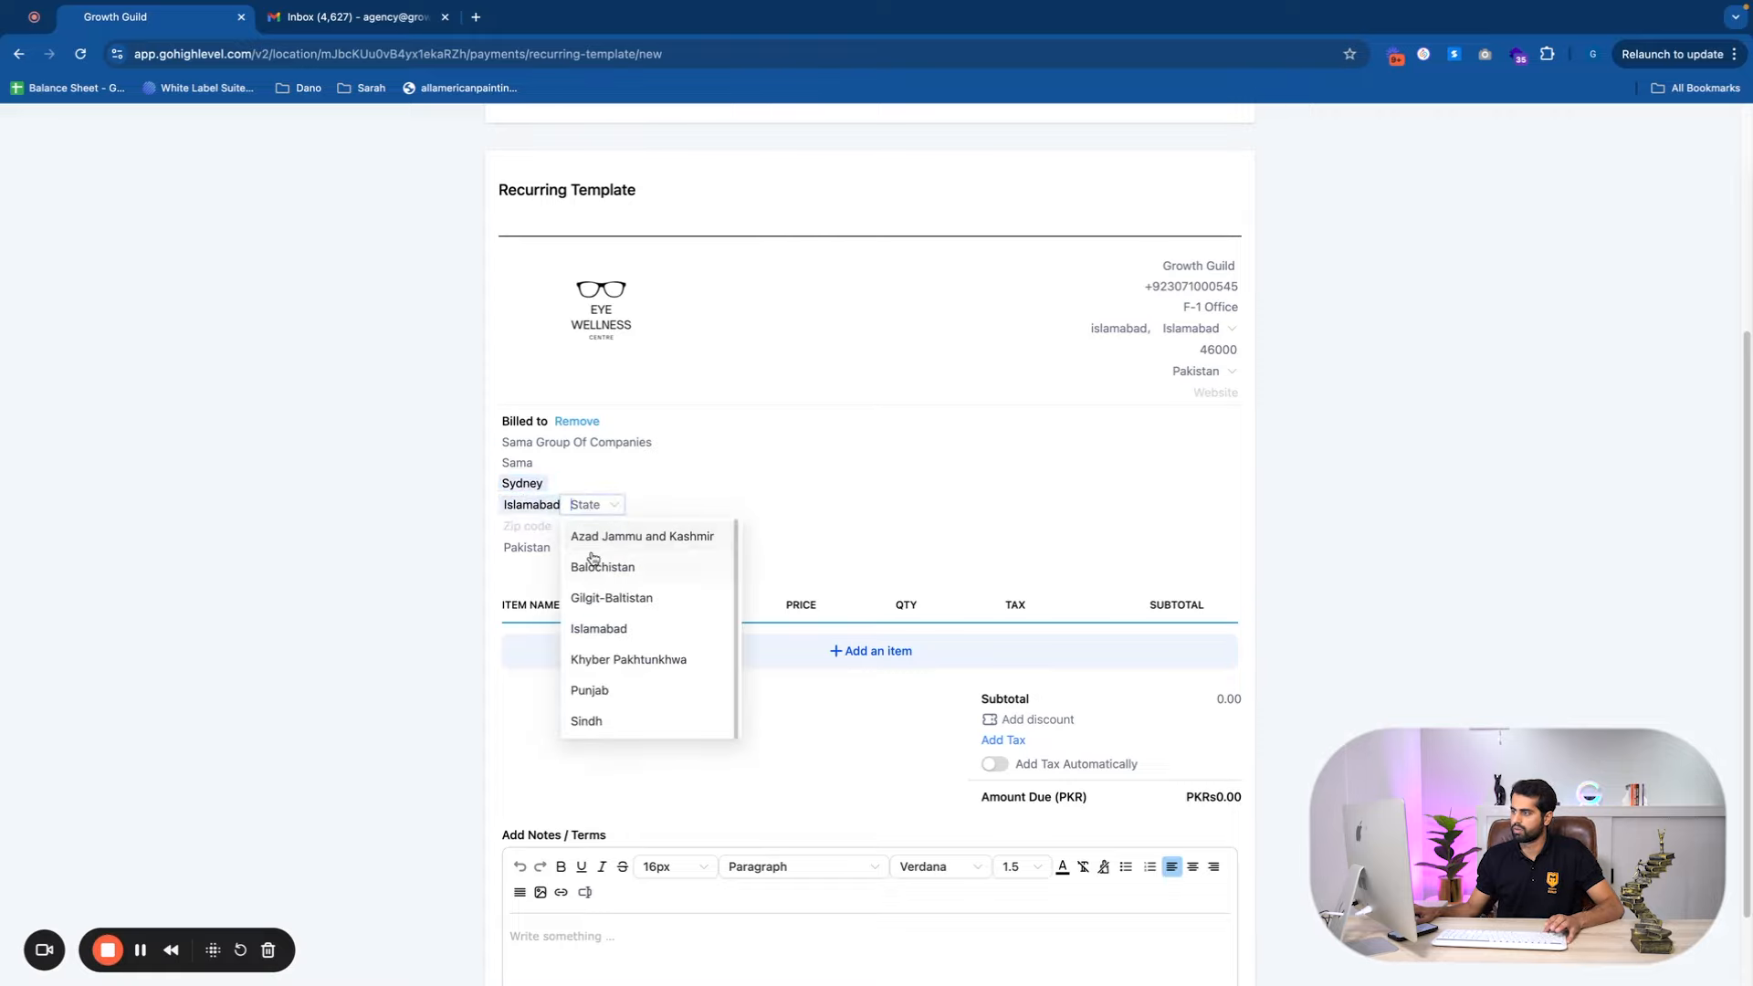
click(606, 626)
click(536, 527)
click(538, 590)
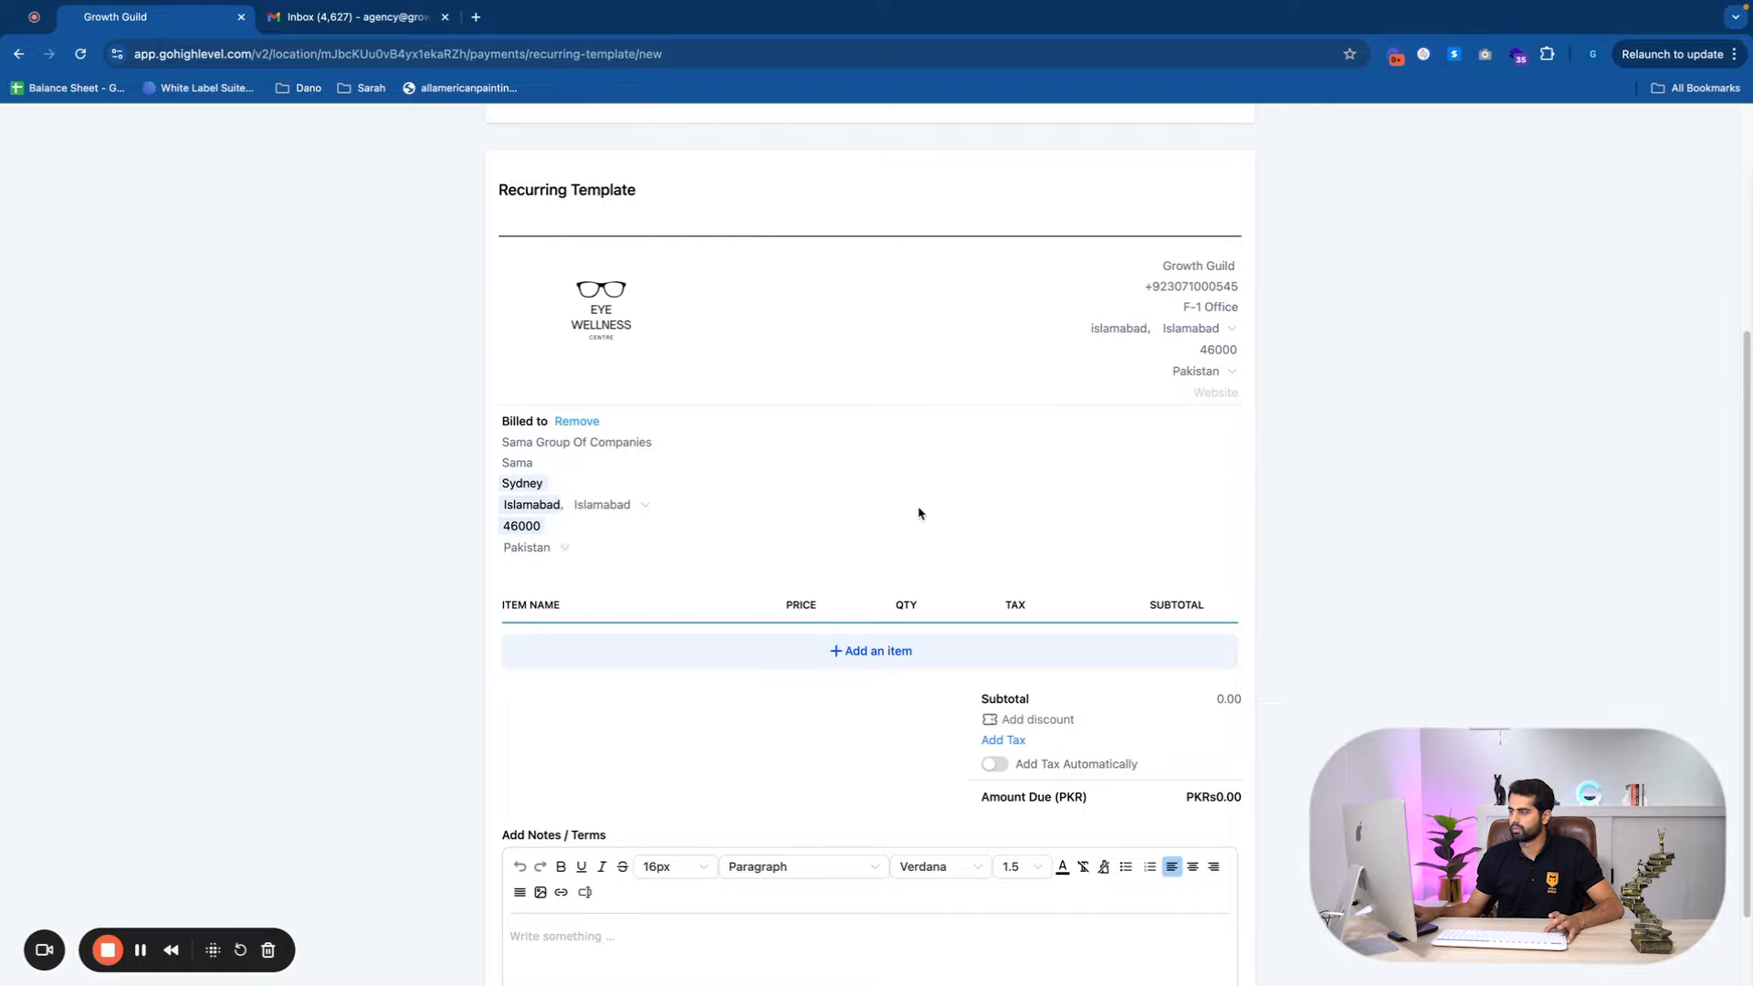
Replace the billed client's address line with "Islamabad".
double_click(543, 481)
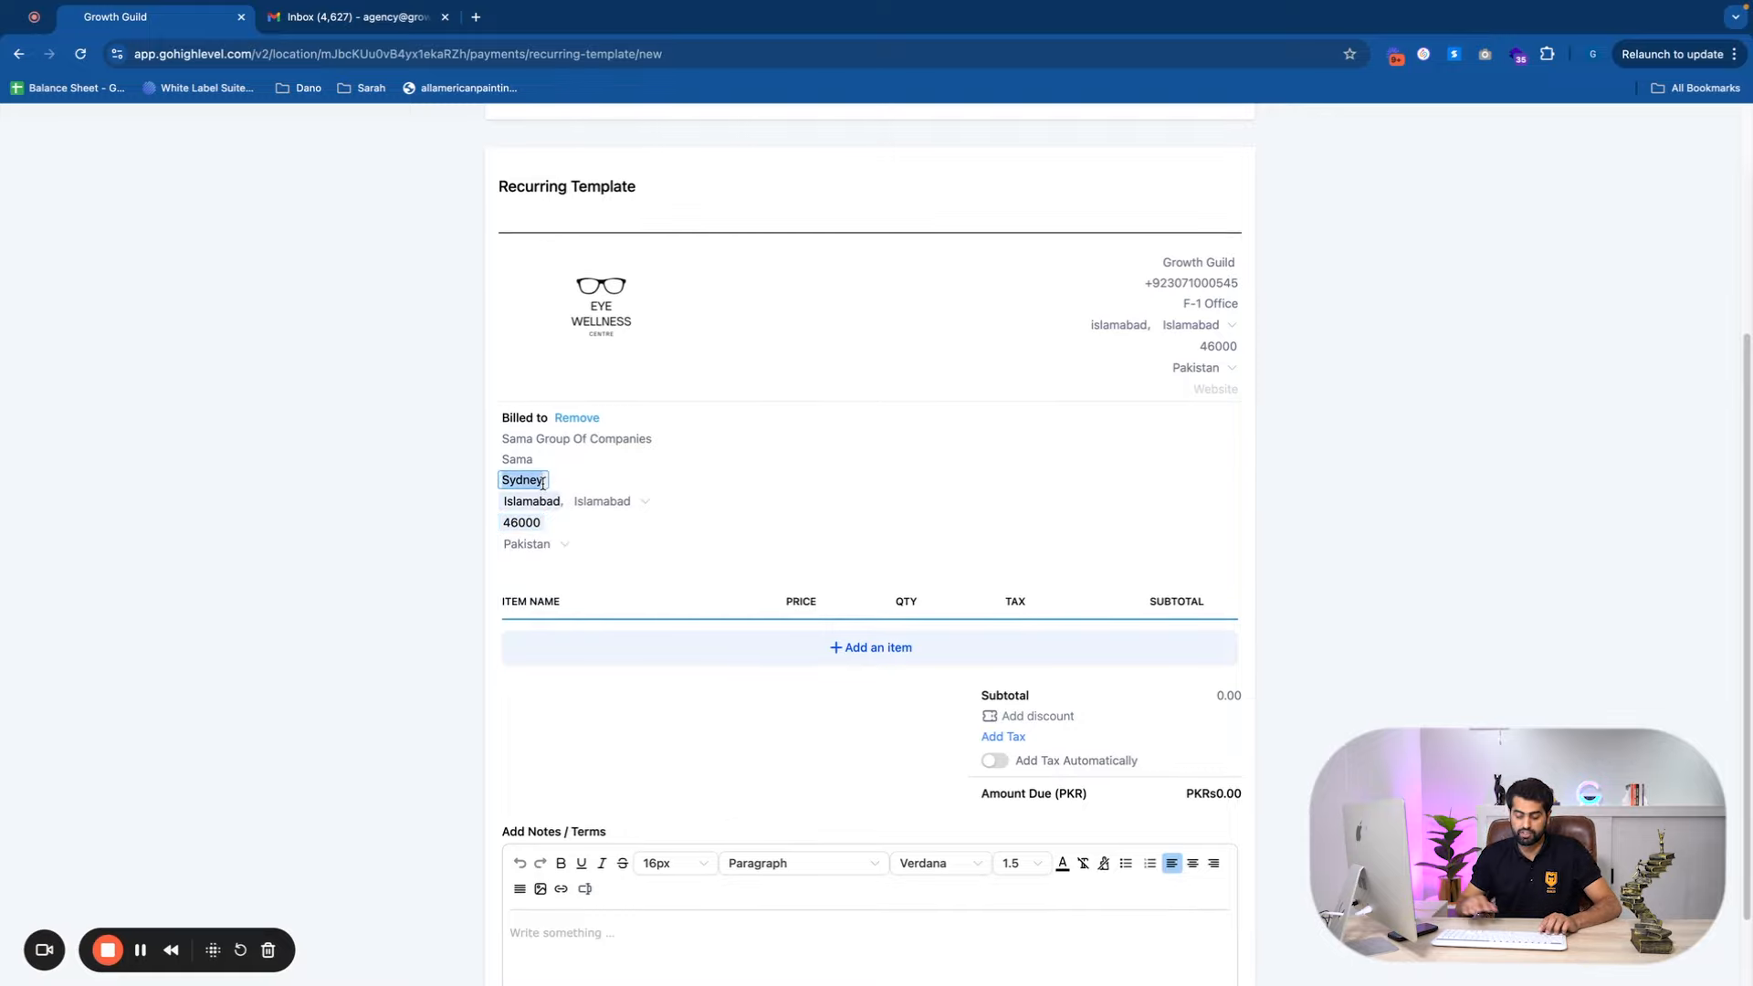
text(Islam)
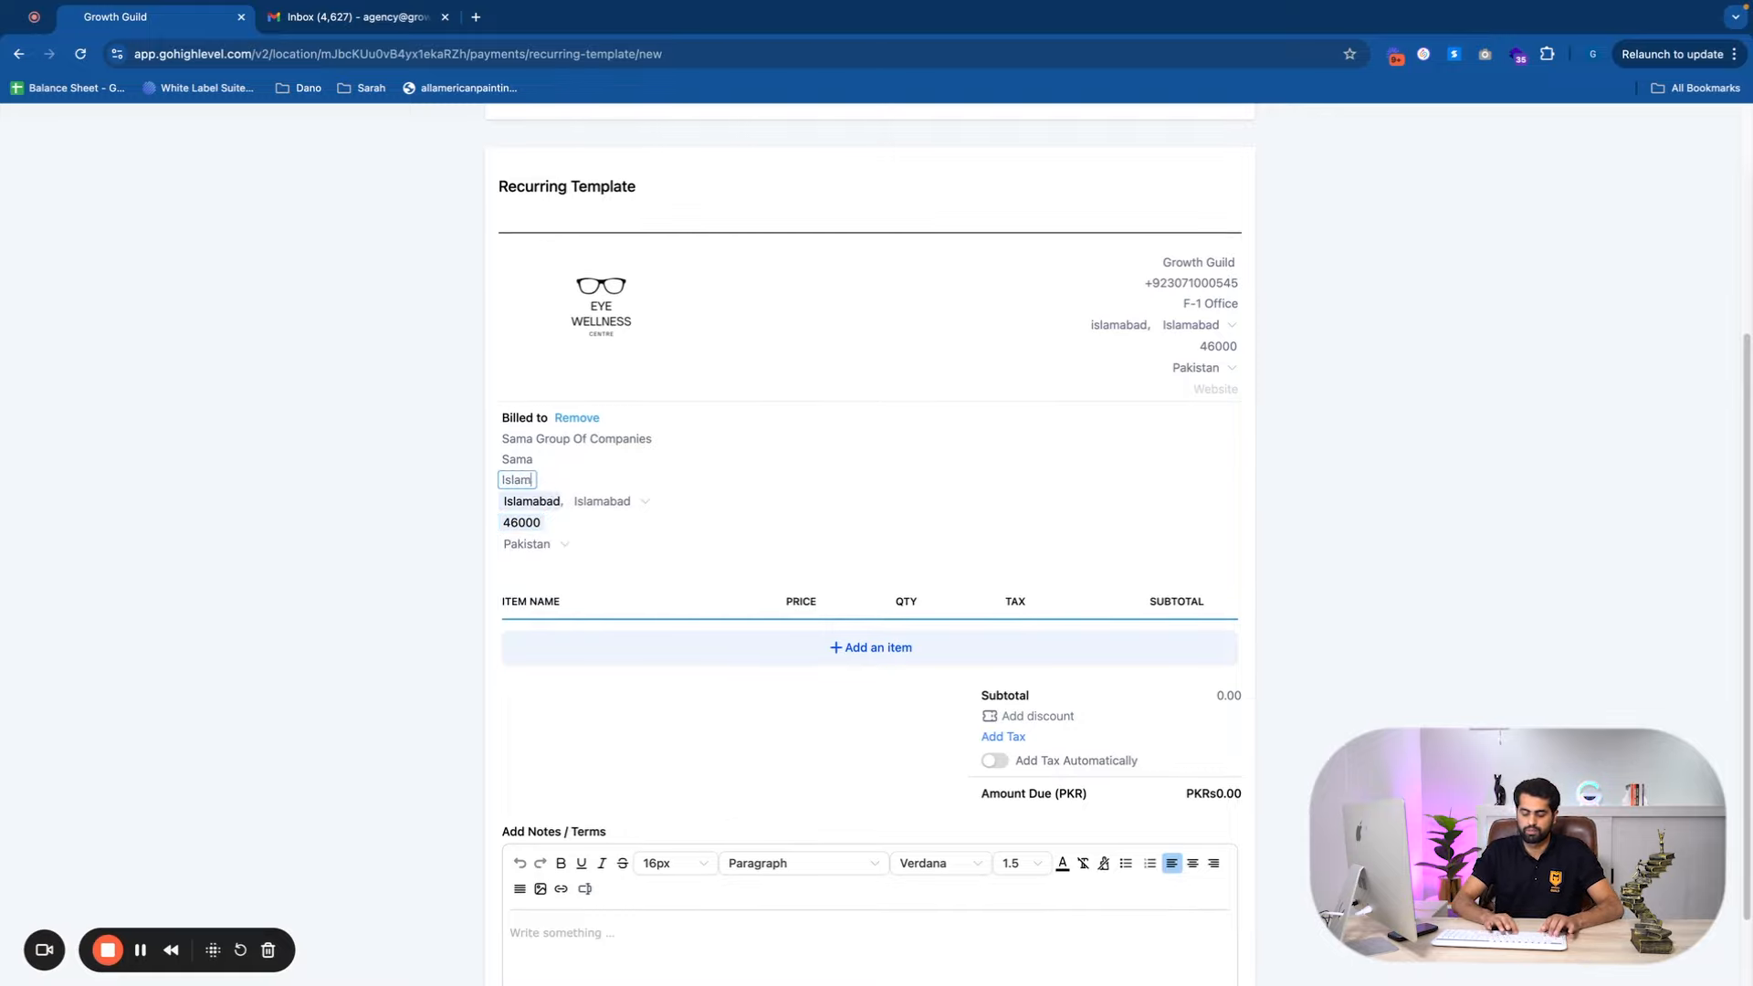
text(abad)
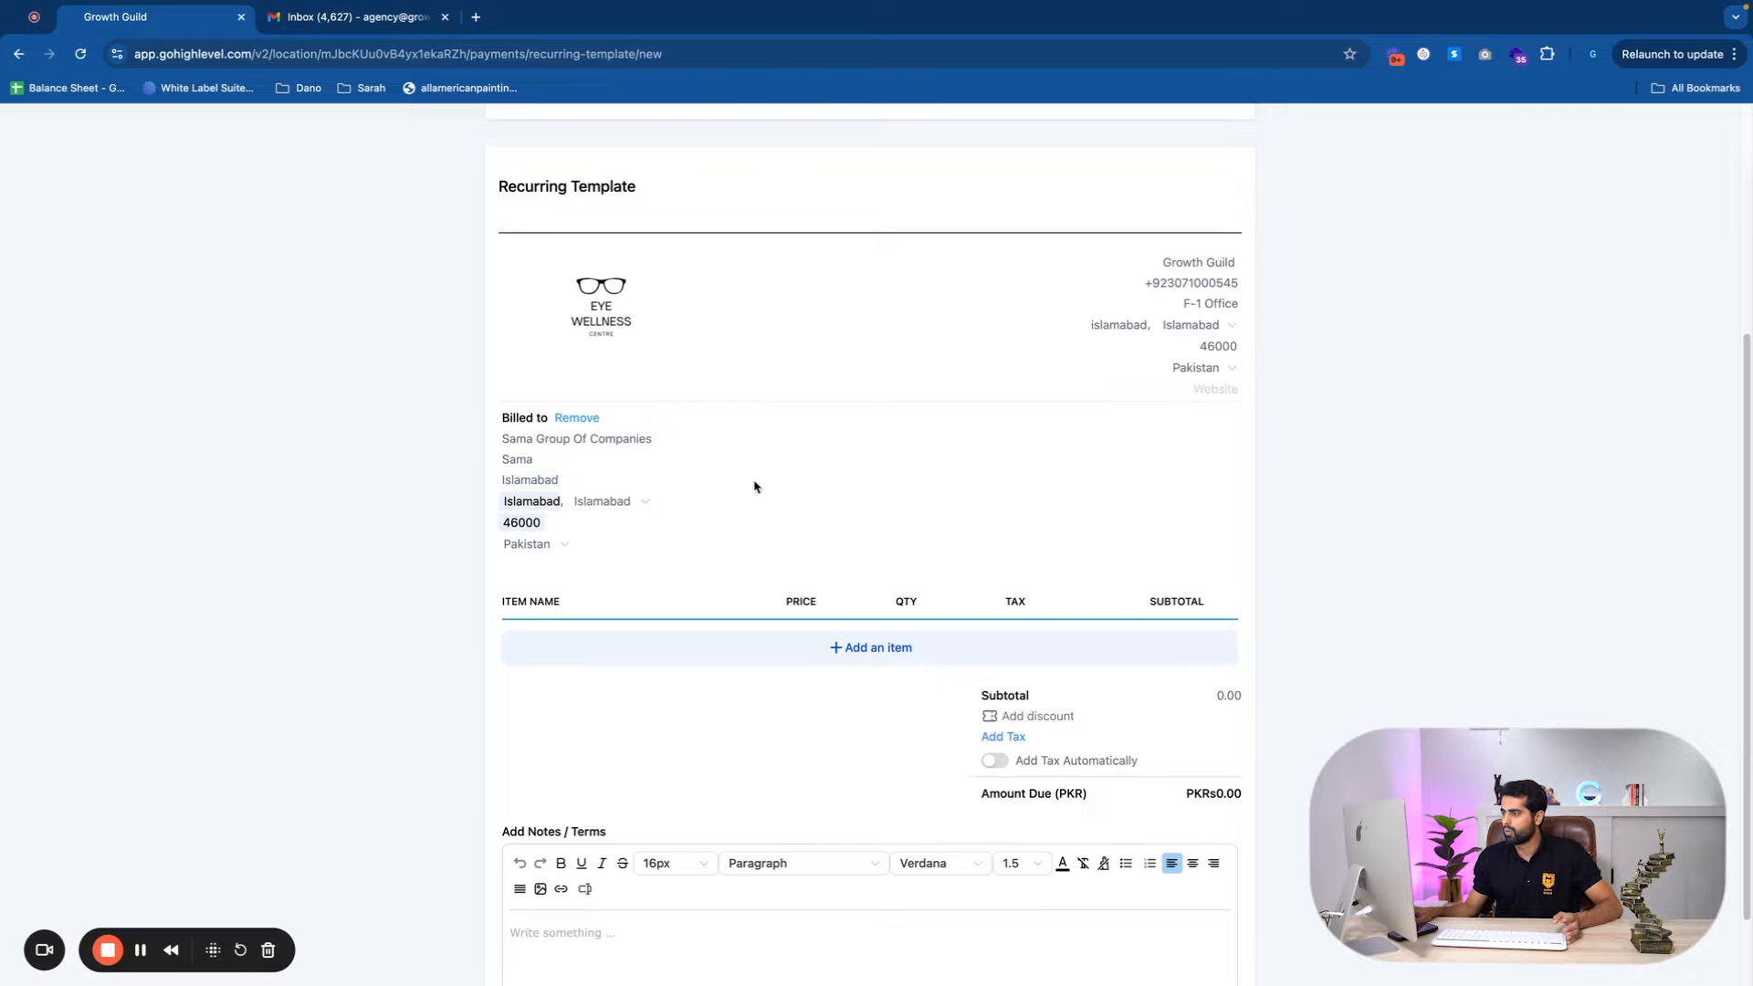
Add the product "Test Prouct @ 200000" as a line item of the recurring template.
click(892, 655)
click(822, 539)
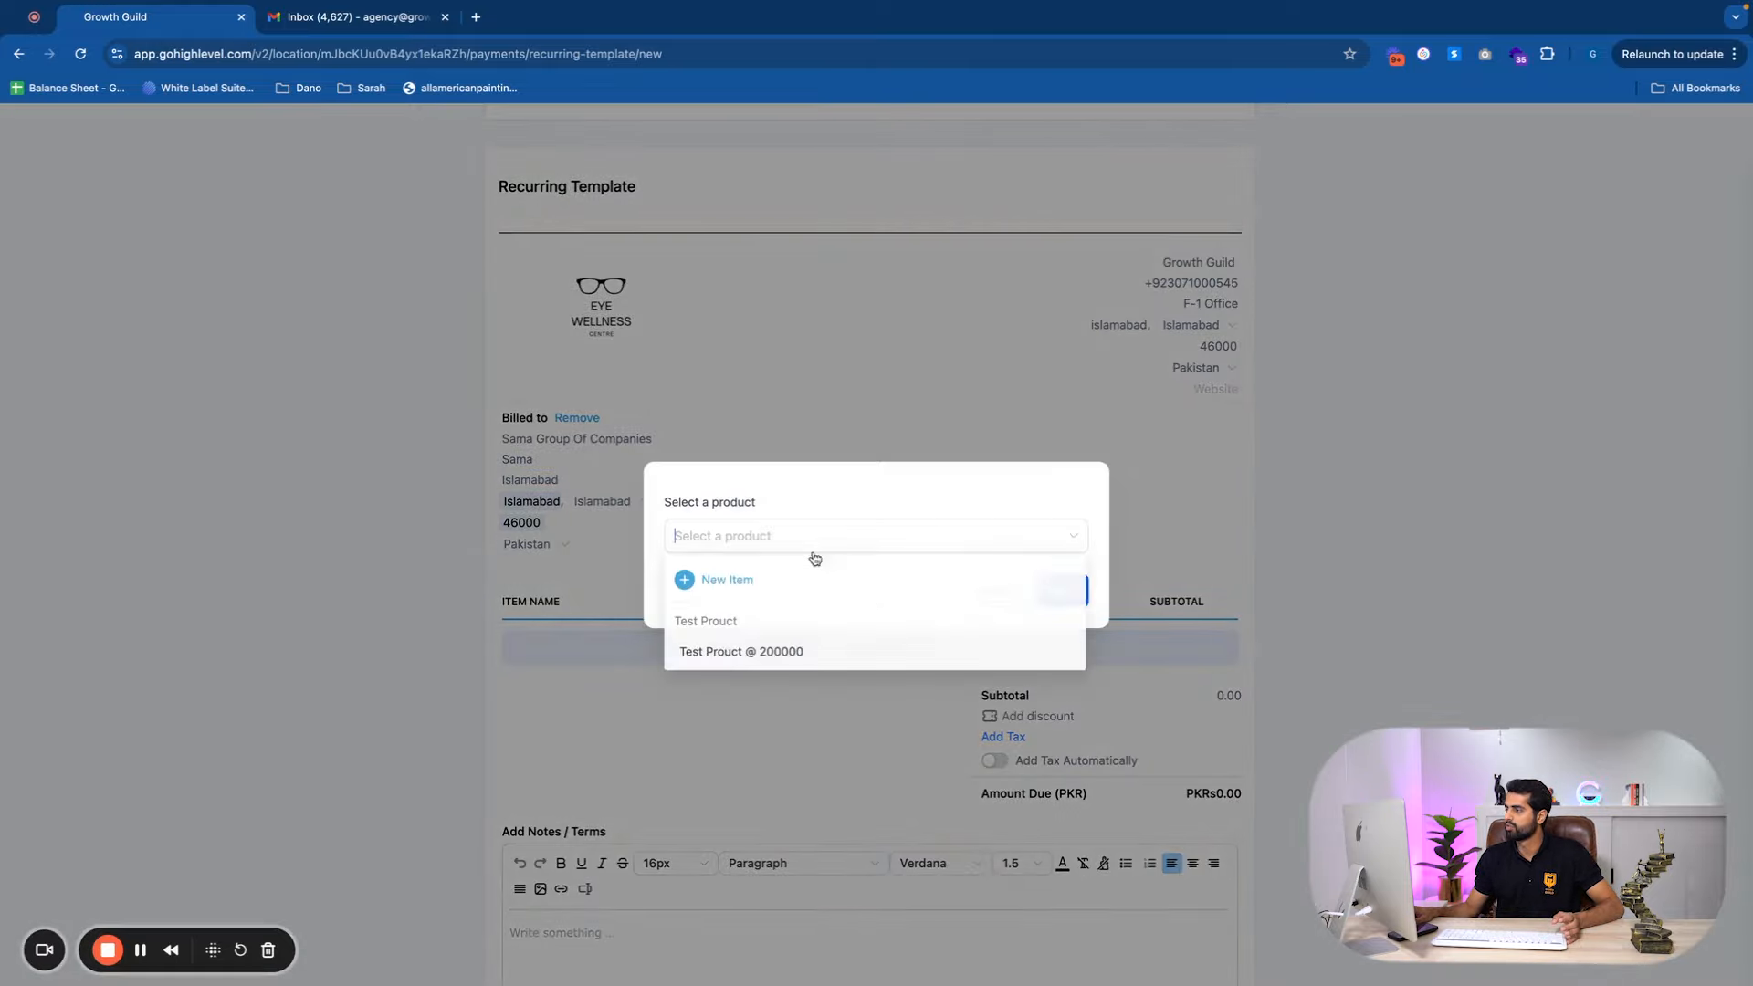
click(783, 649)
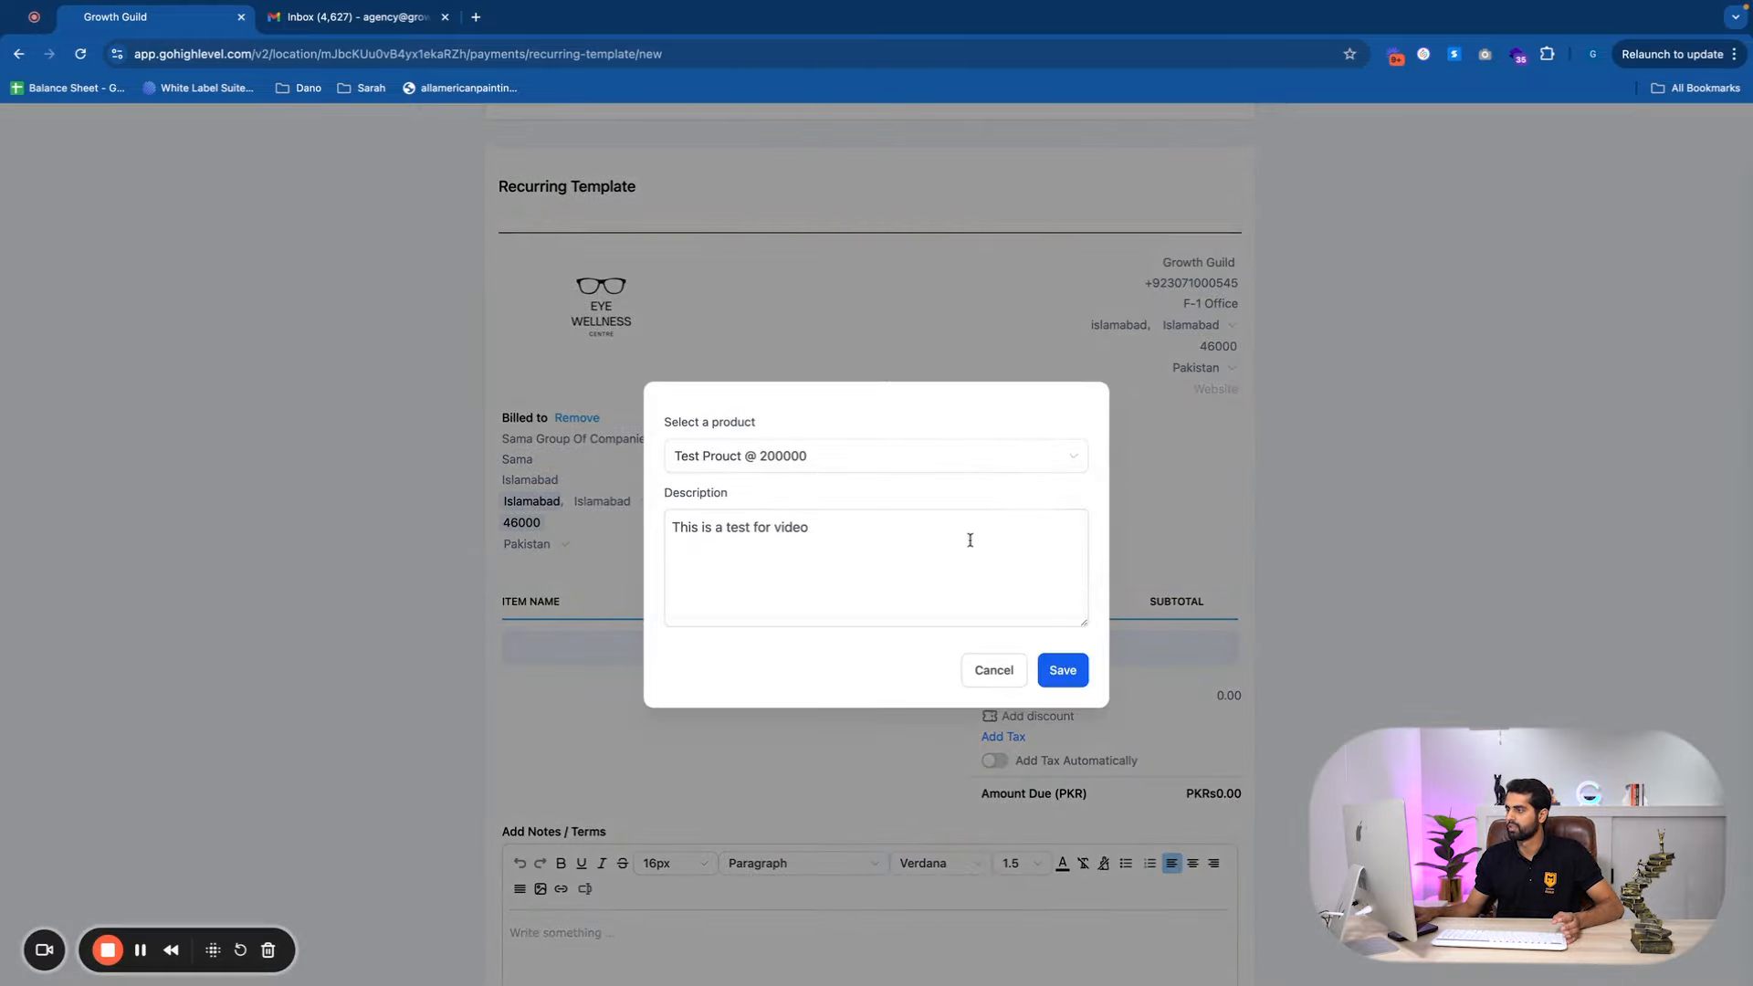
click(1045, 668)
Turn on automatic tax for the template and switch it back off.
scroll(927, 544, down, 3)
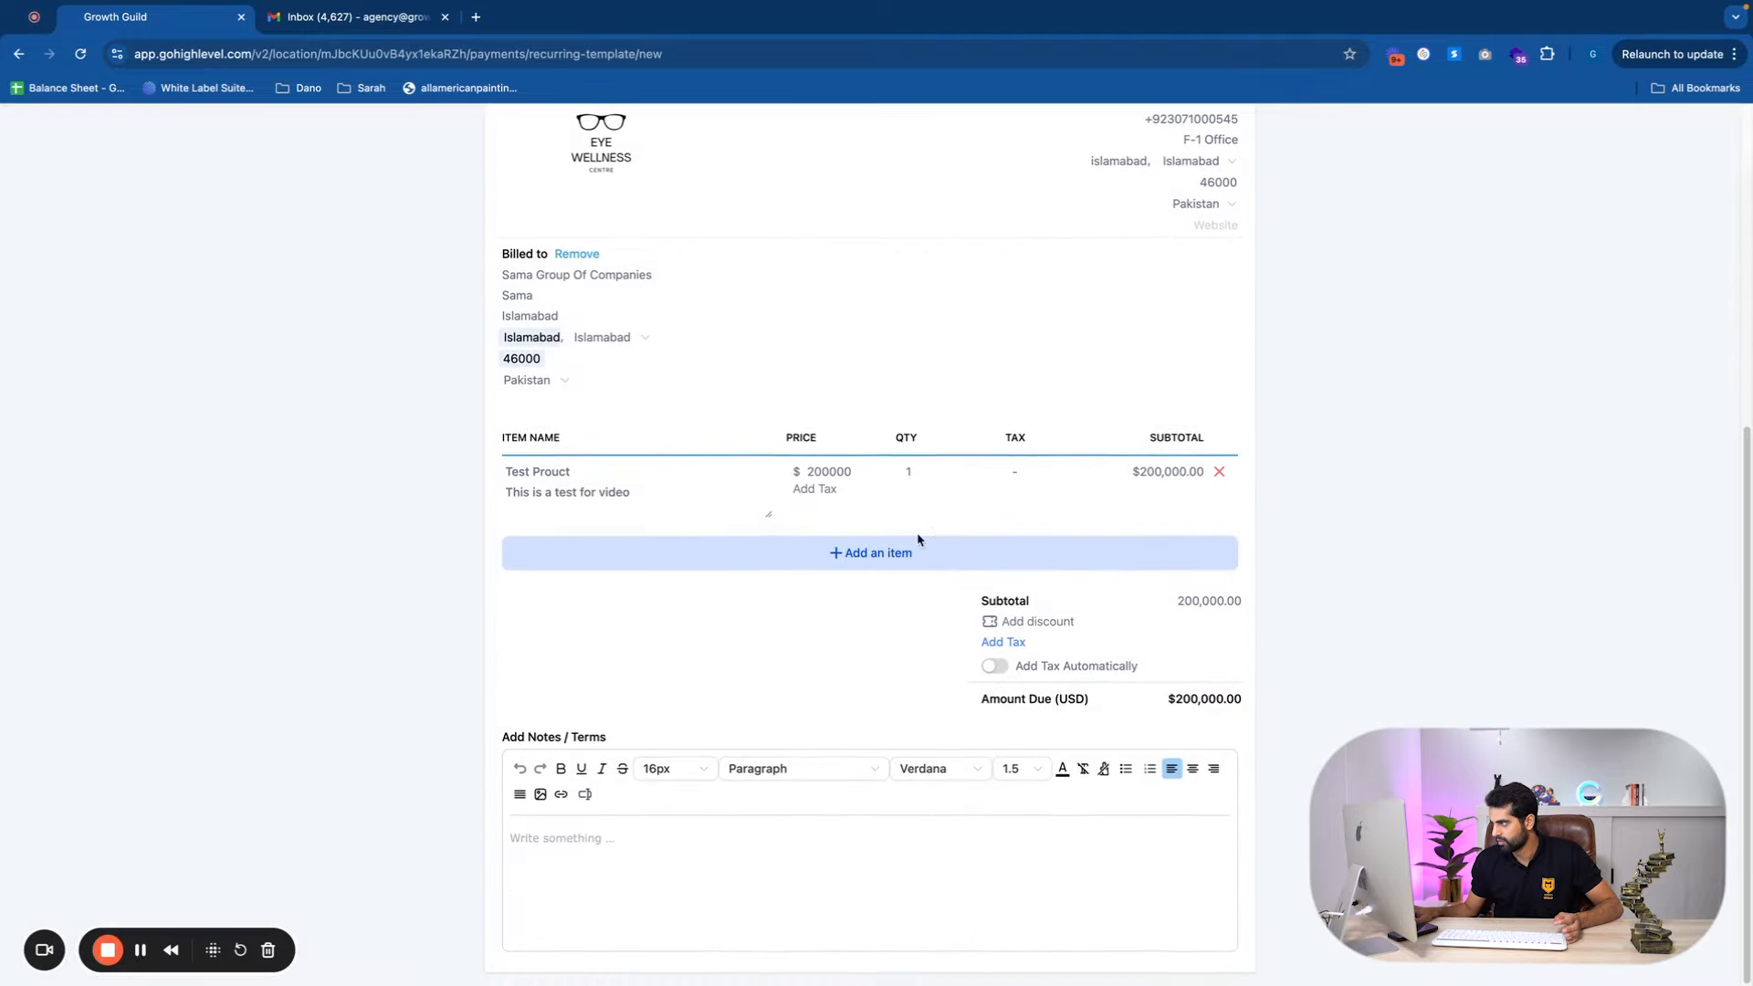
click(995, 665)
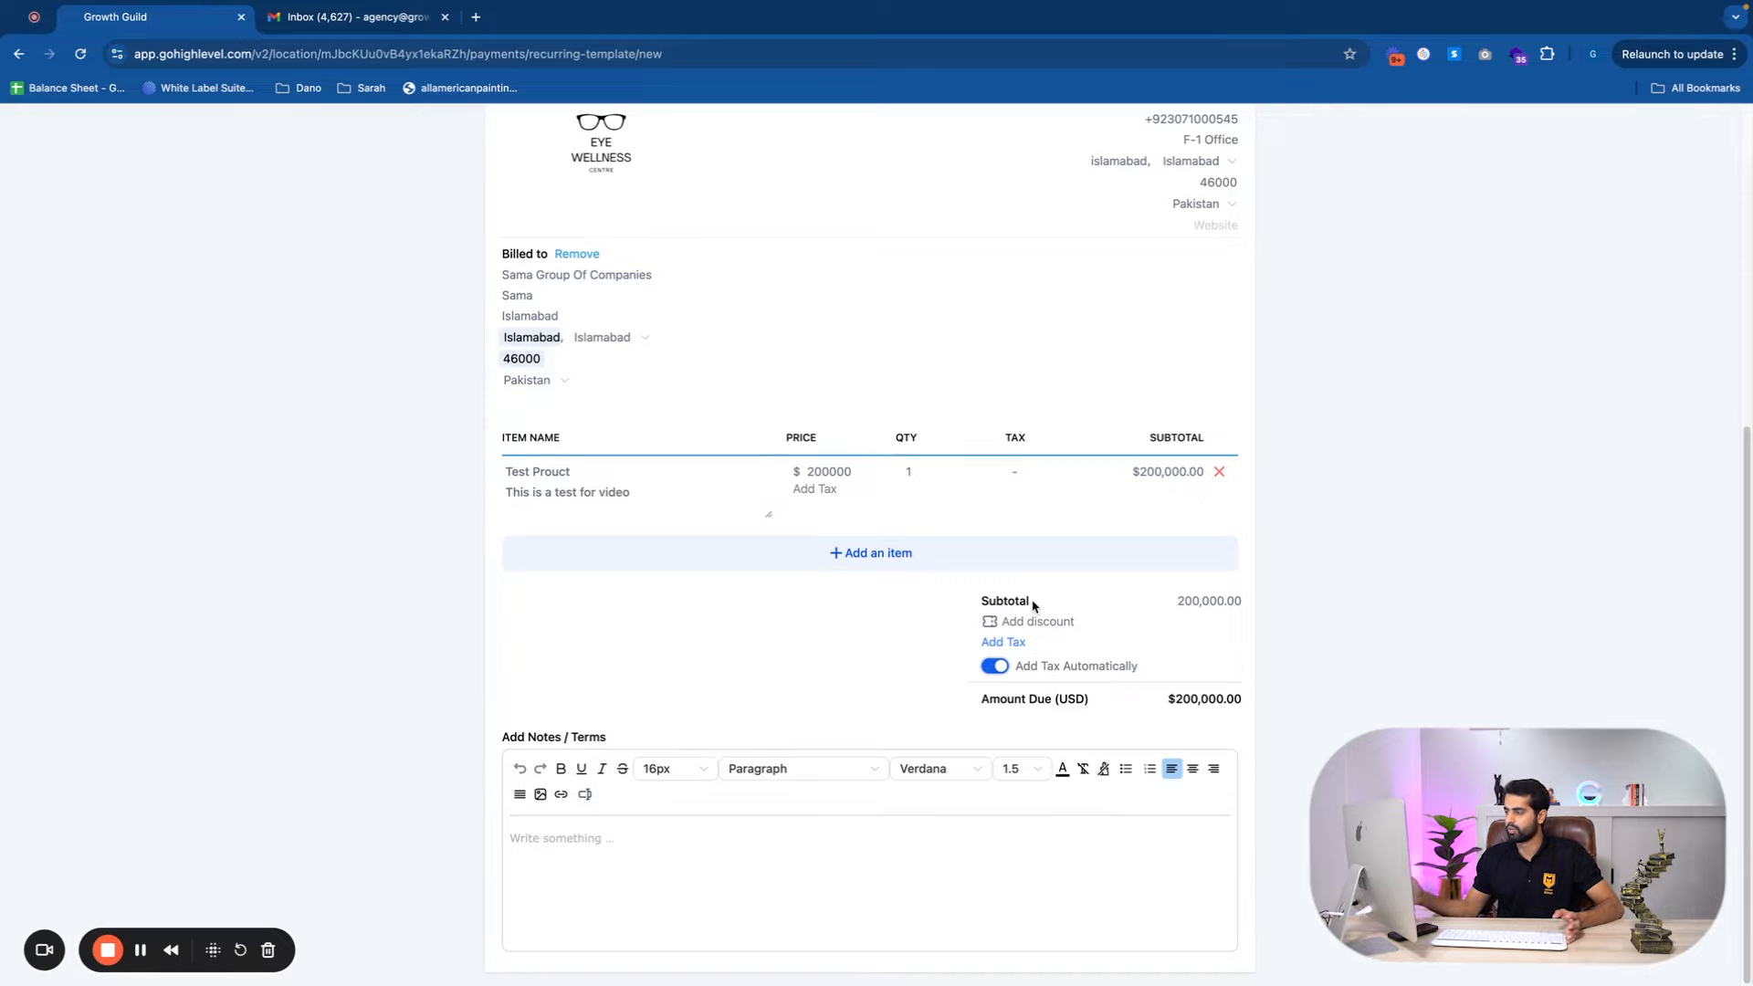
click(995, 667)
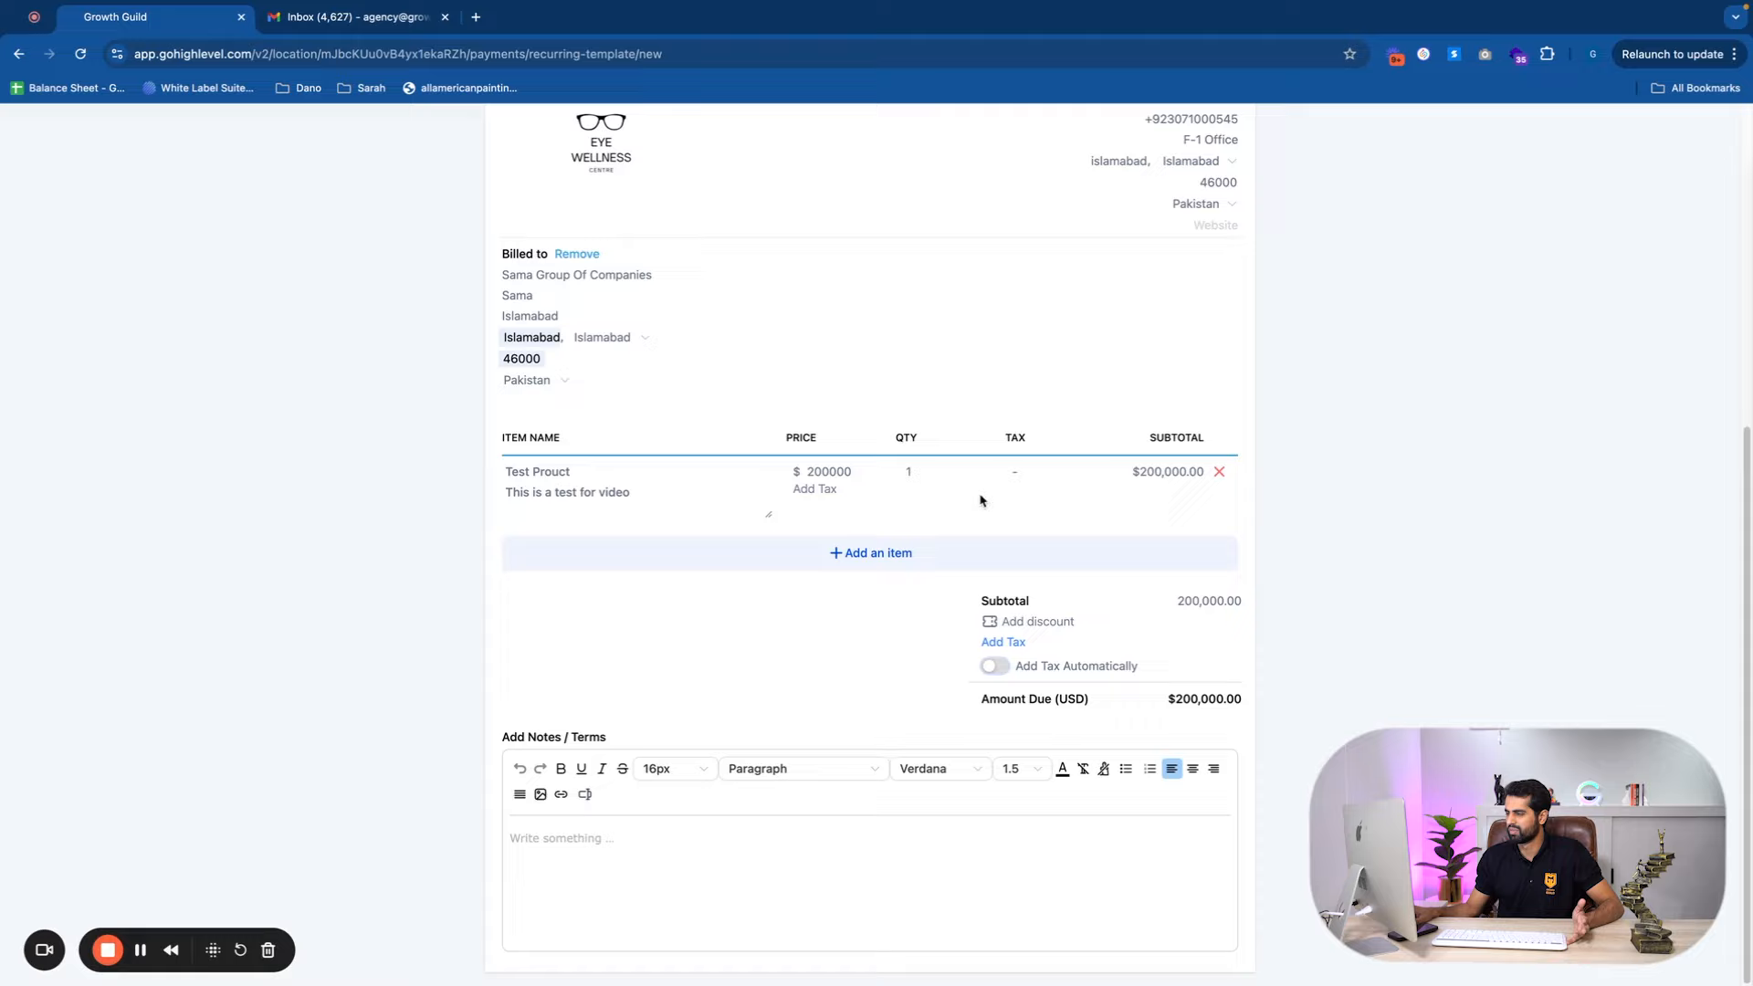
Enter the note "This is Important!" in the template's notes and terms, and save the recurring template.
click(691, 857)
text(Ti)
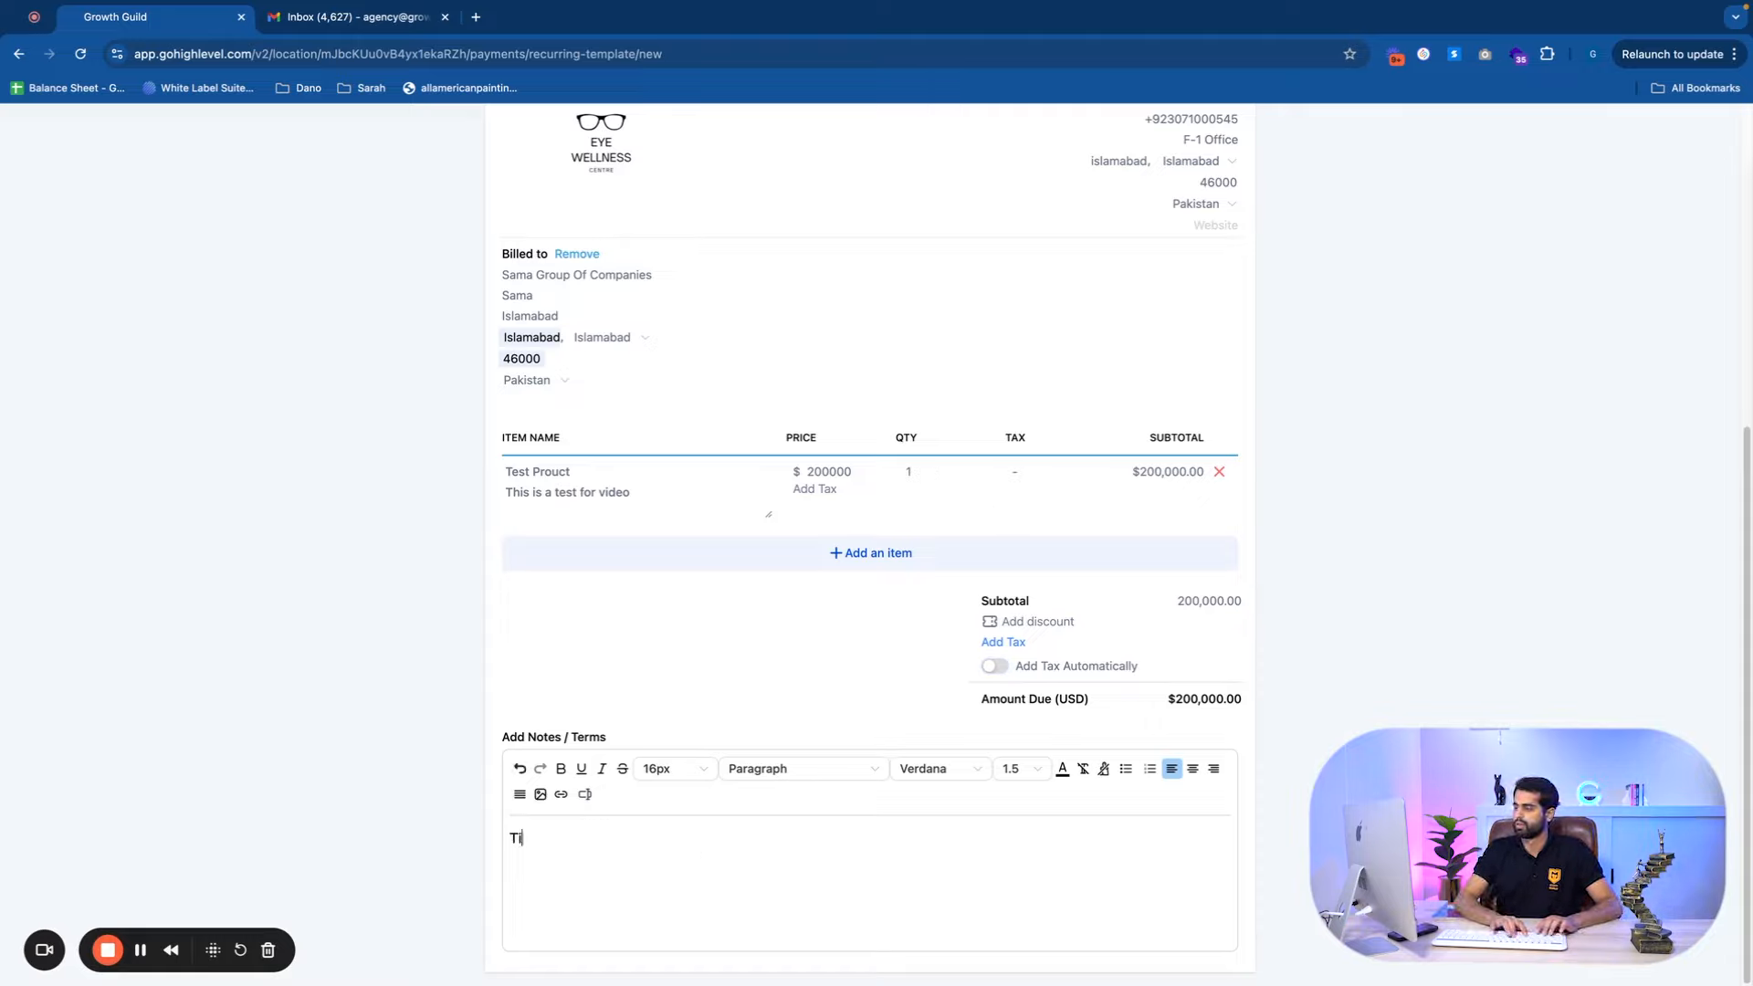
text(is is I)
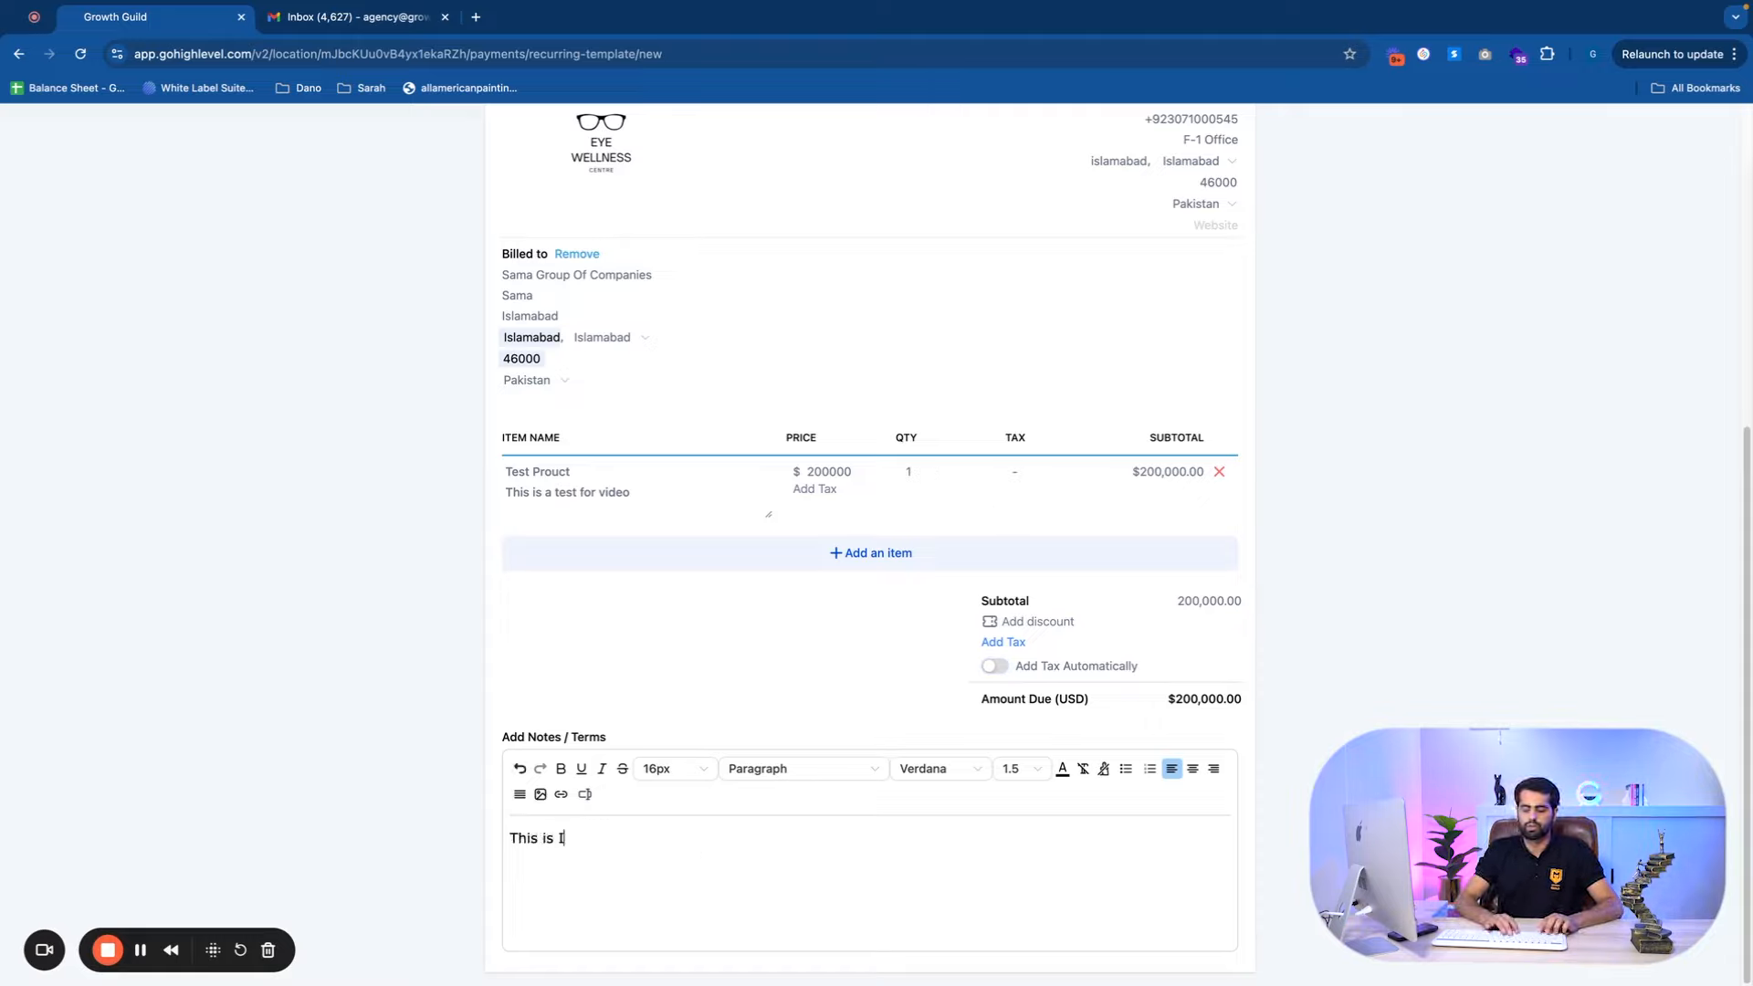
text(mportan)
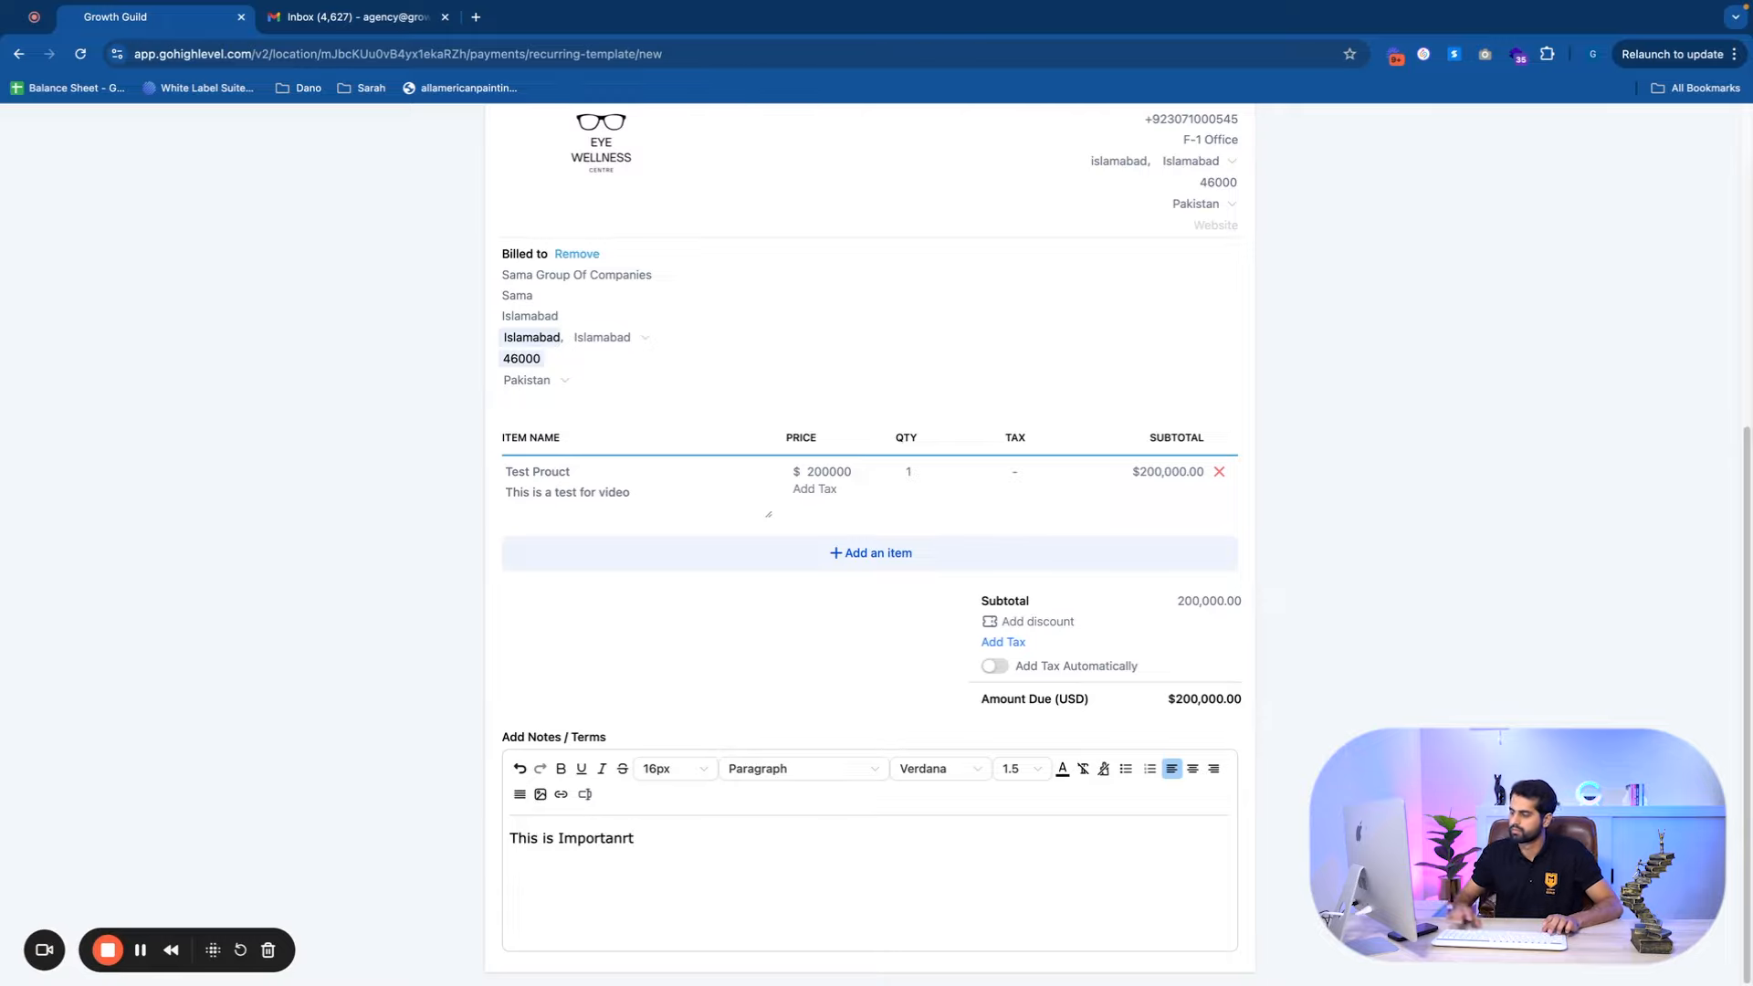
text(t!)
key(Return)
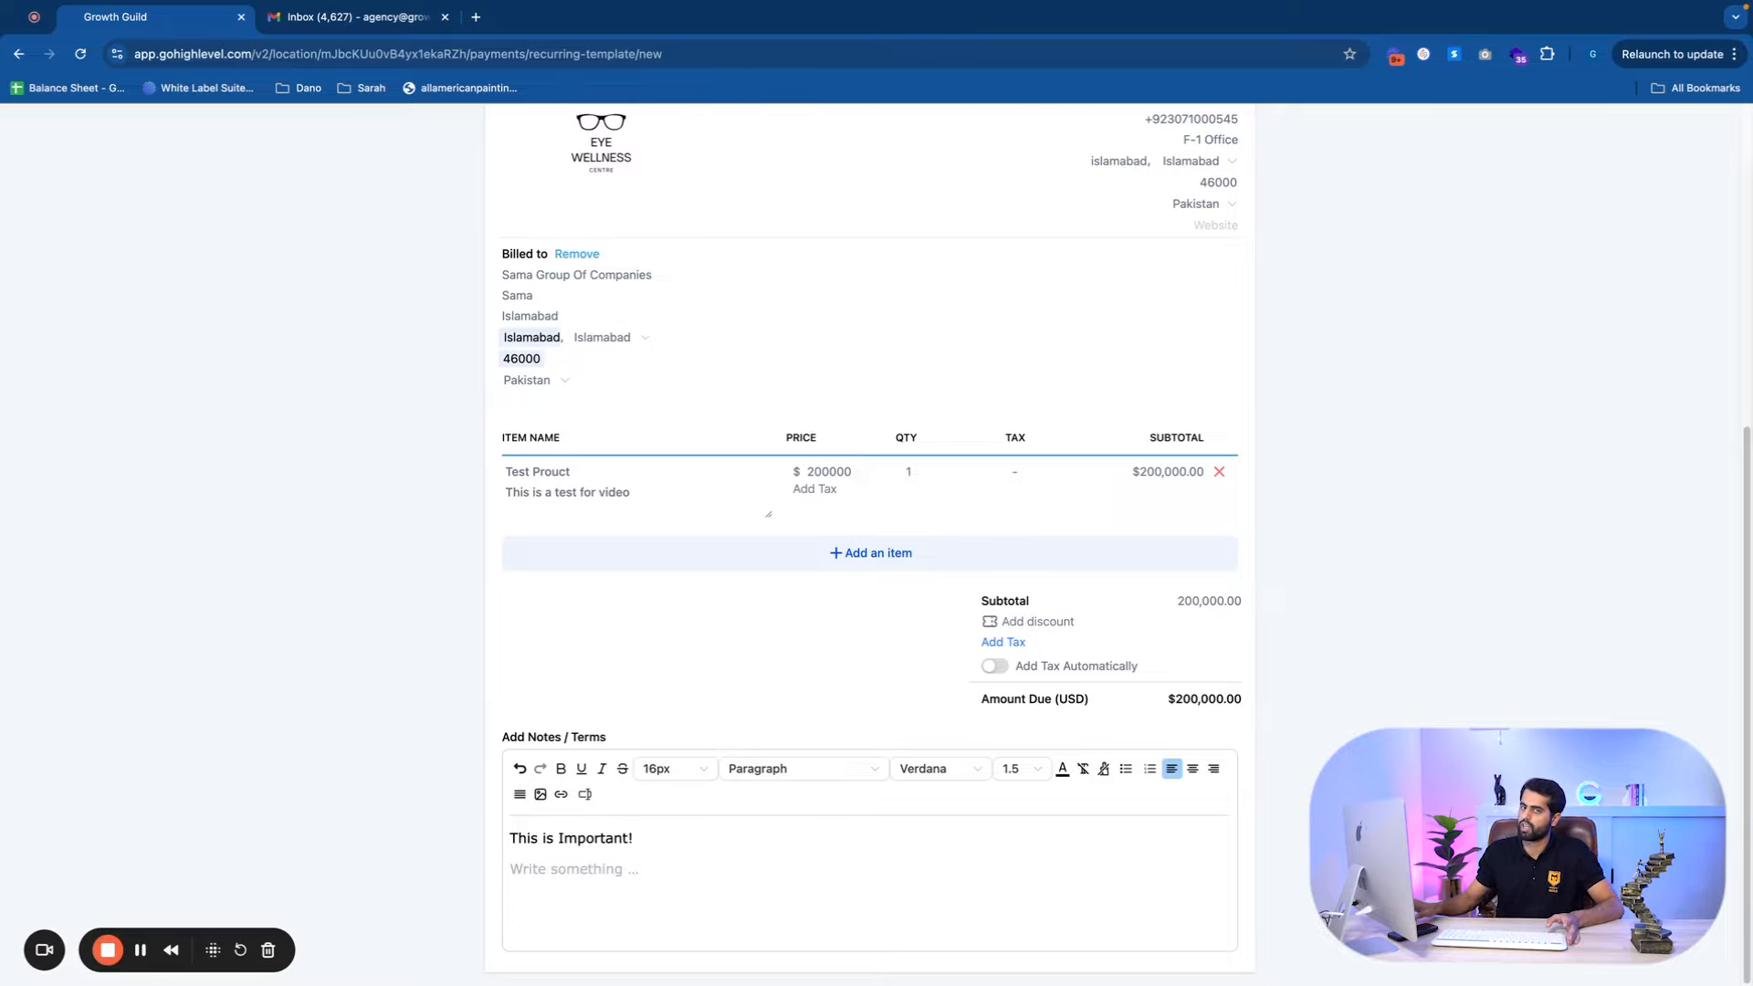
scroll(1044, 728, up, 6)
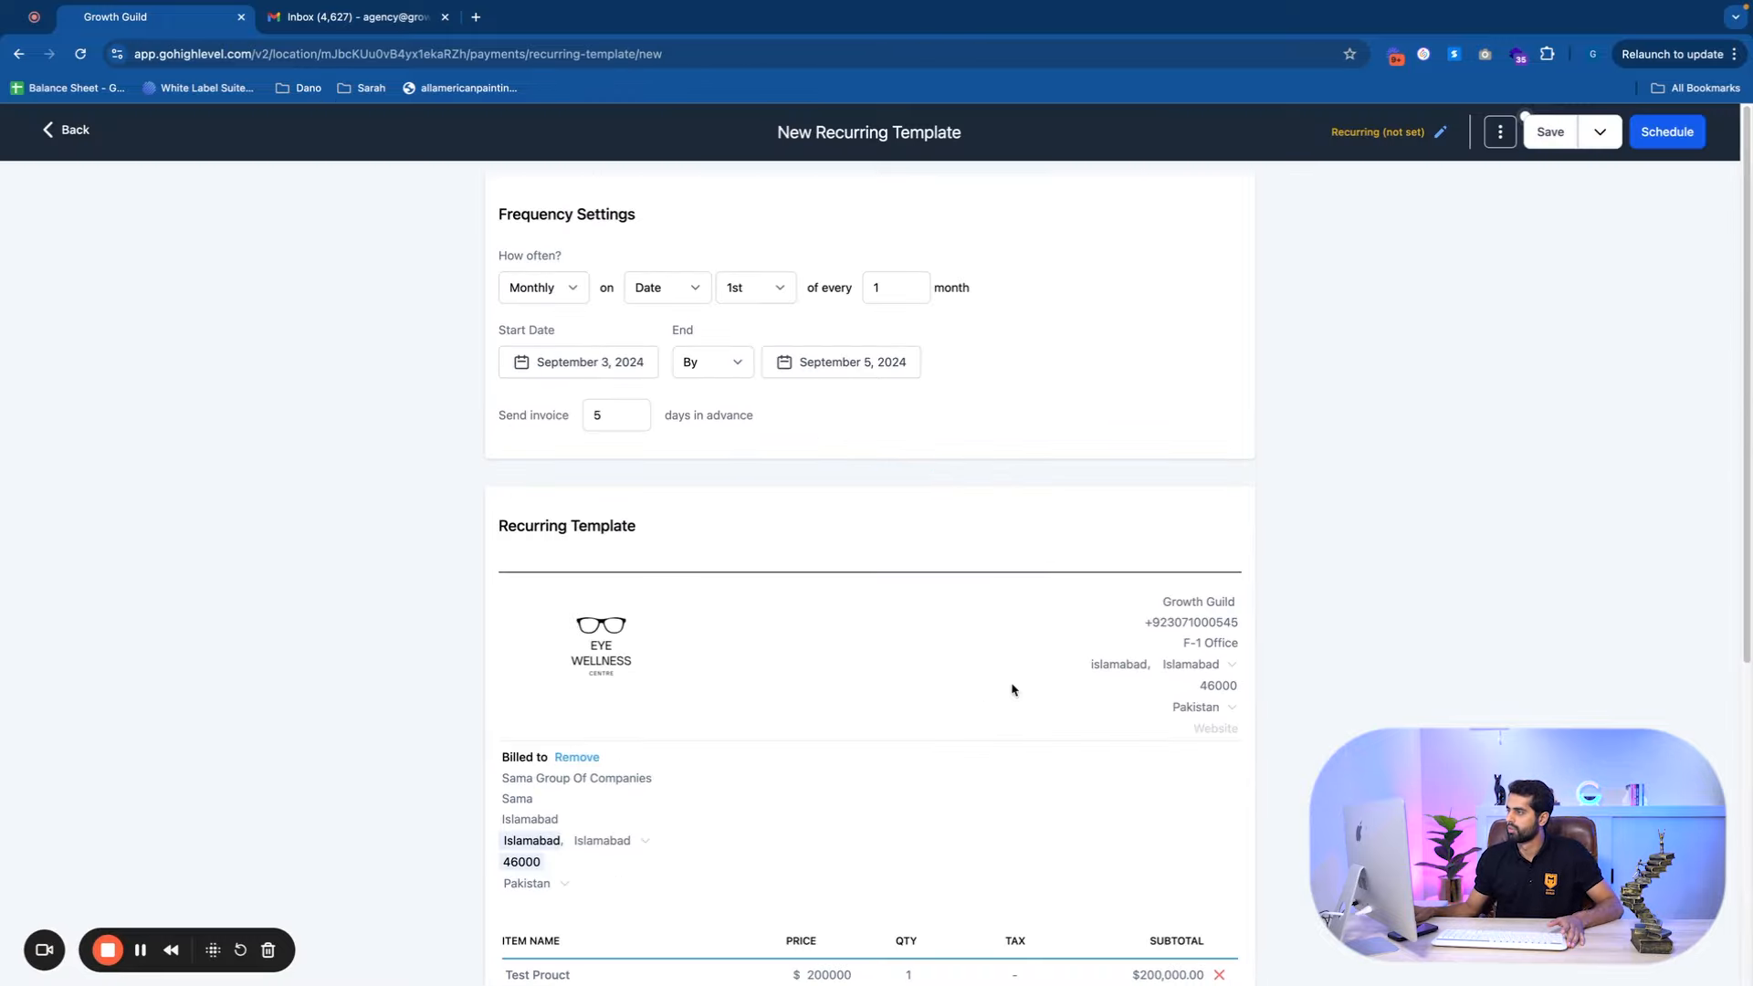
click(1553, 137)
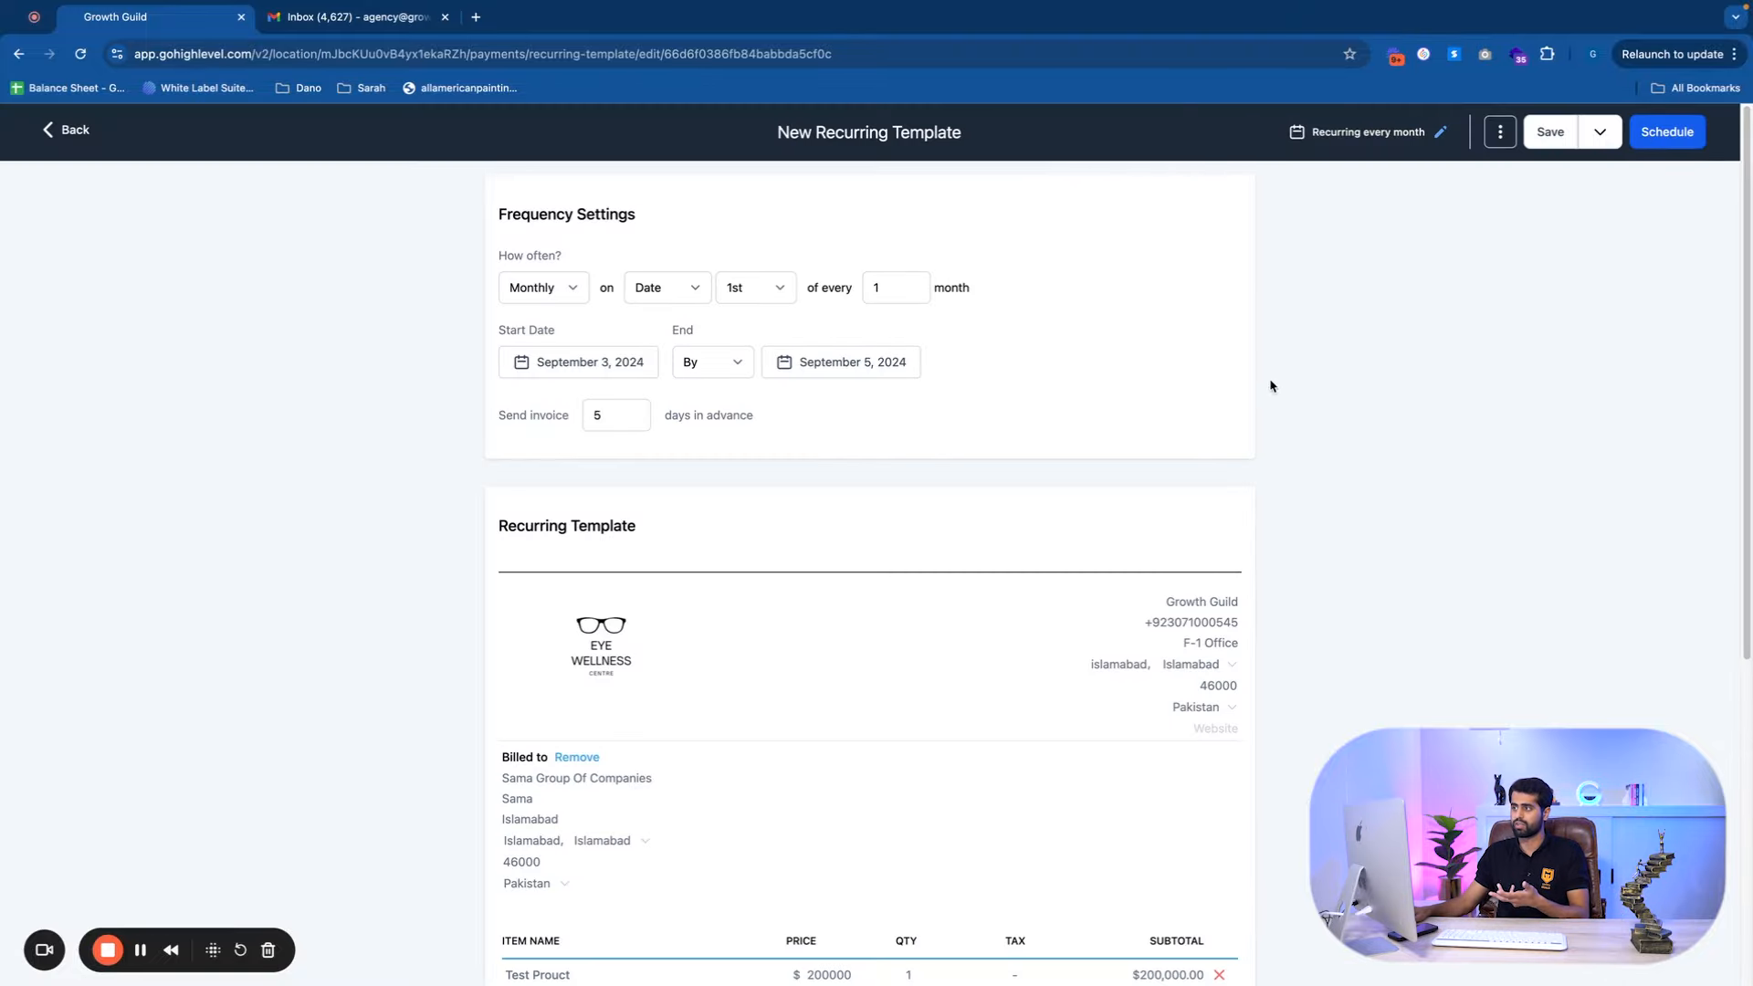
Review the template's scheduling options with email-only delivery and its "Default - Invoice received" email layout, and leave without scheduling.
click(1668, 131)
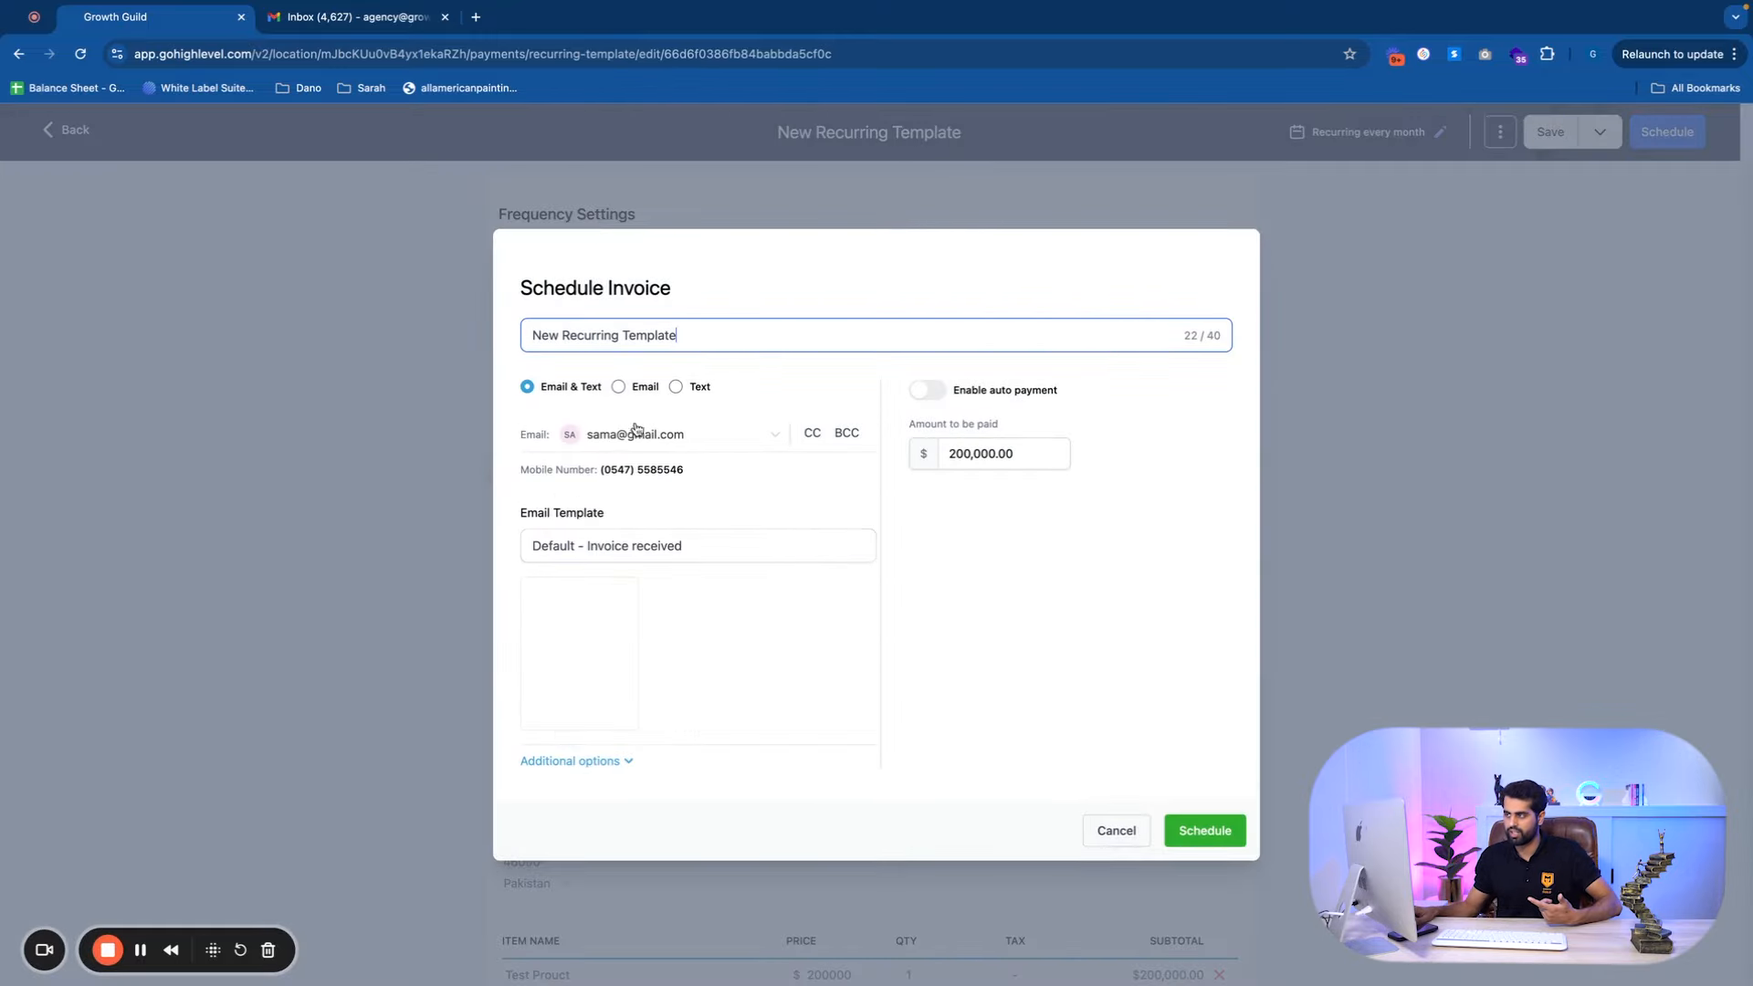
click(633, 391)
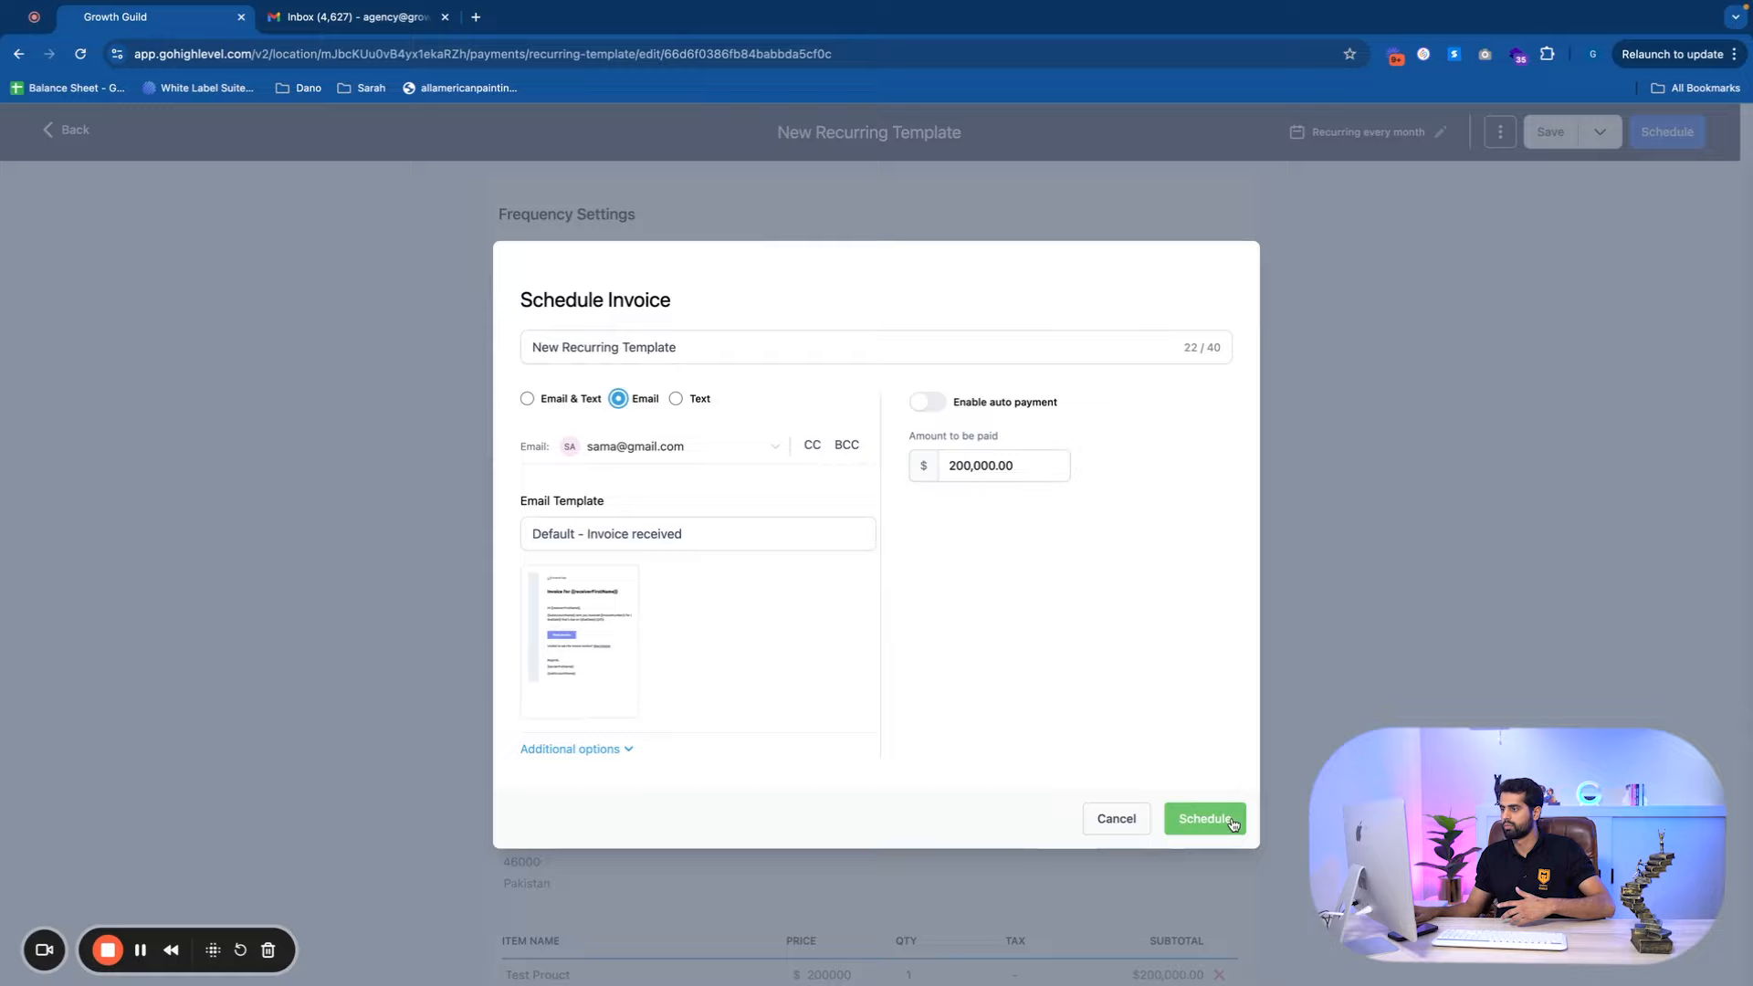
mouse_move(619, 609)
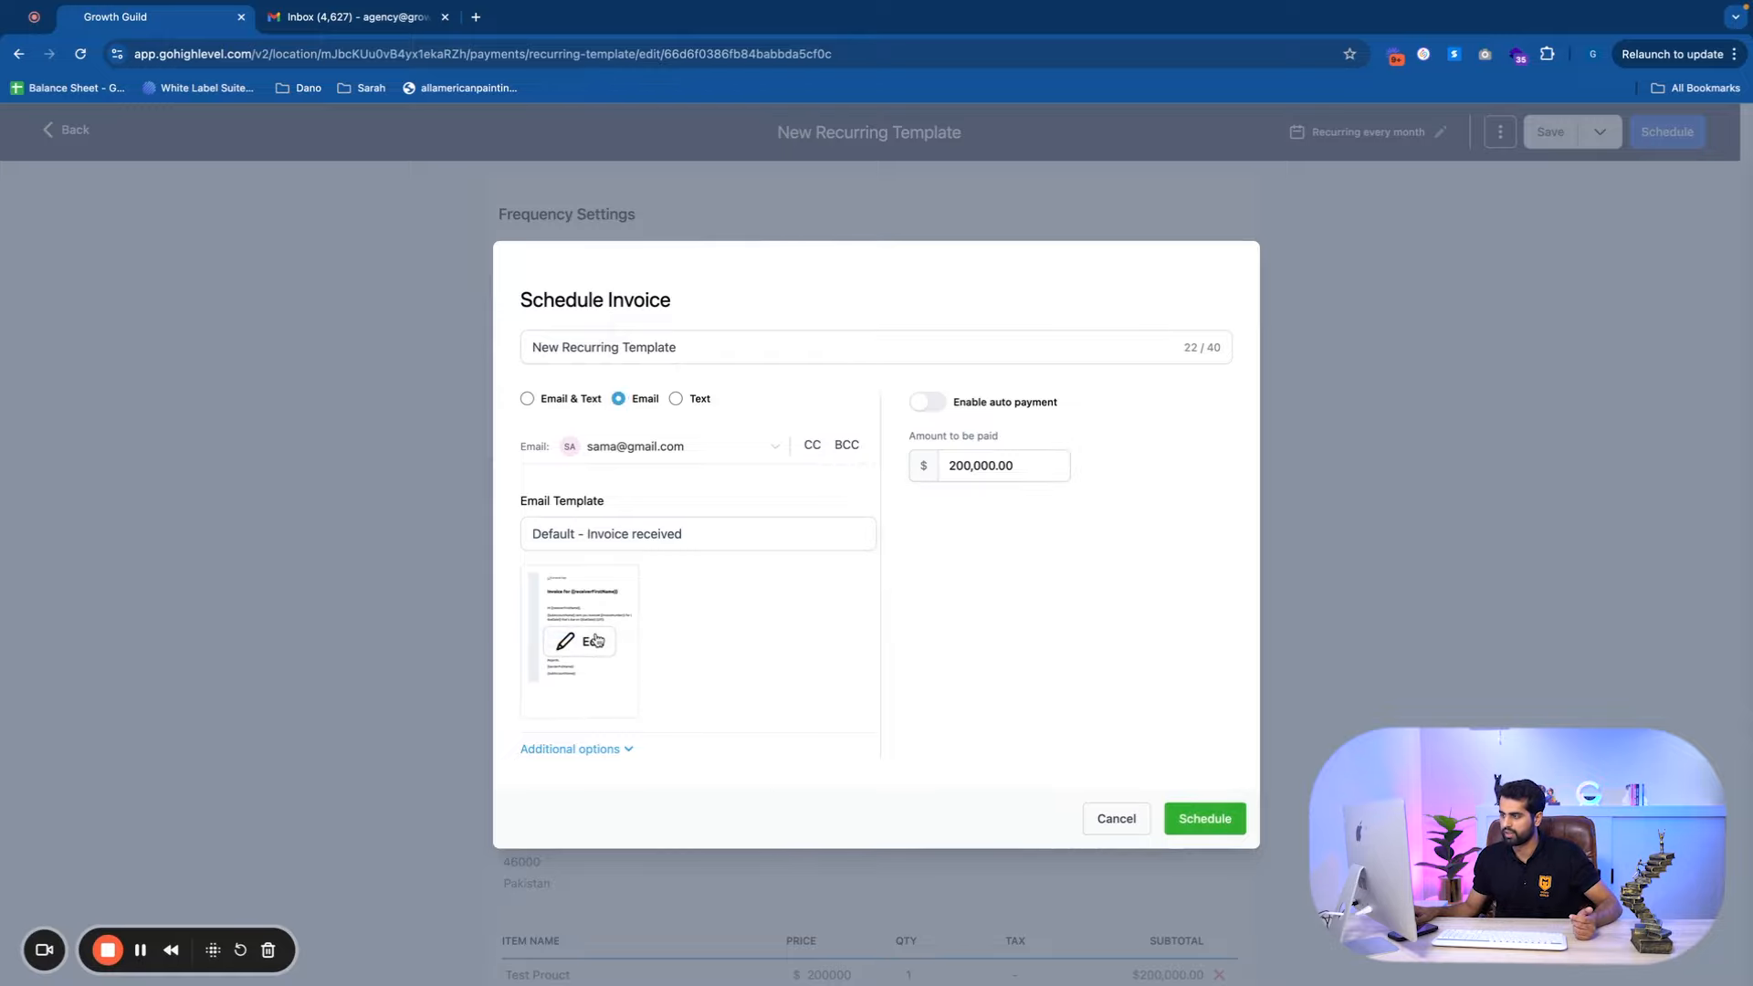
click(597, 640)
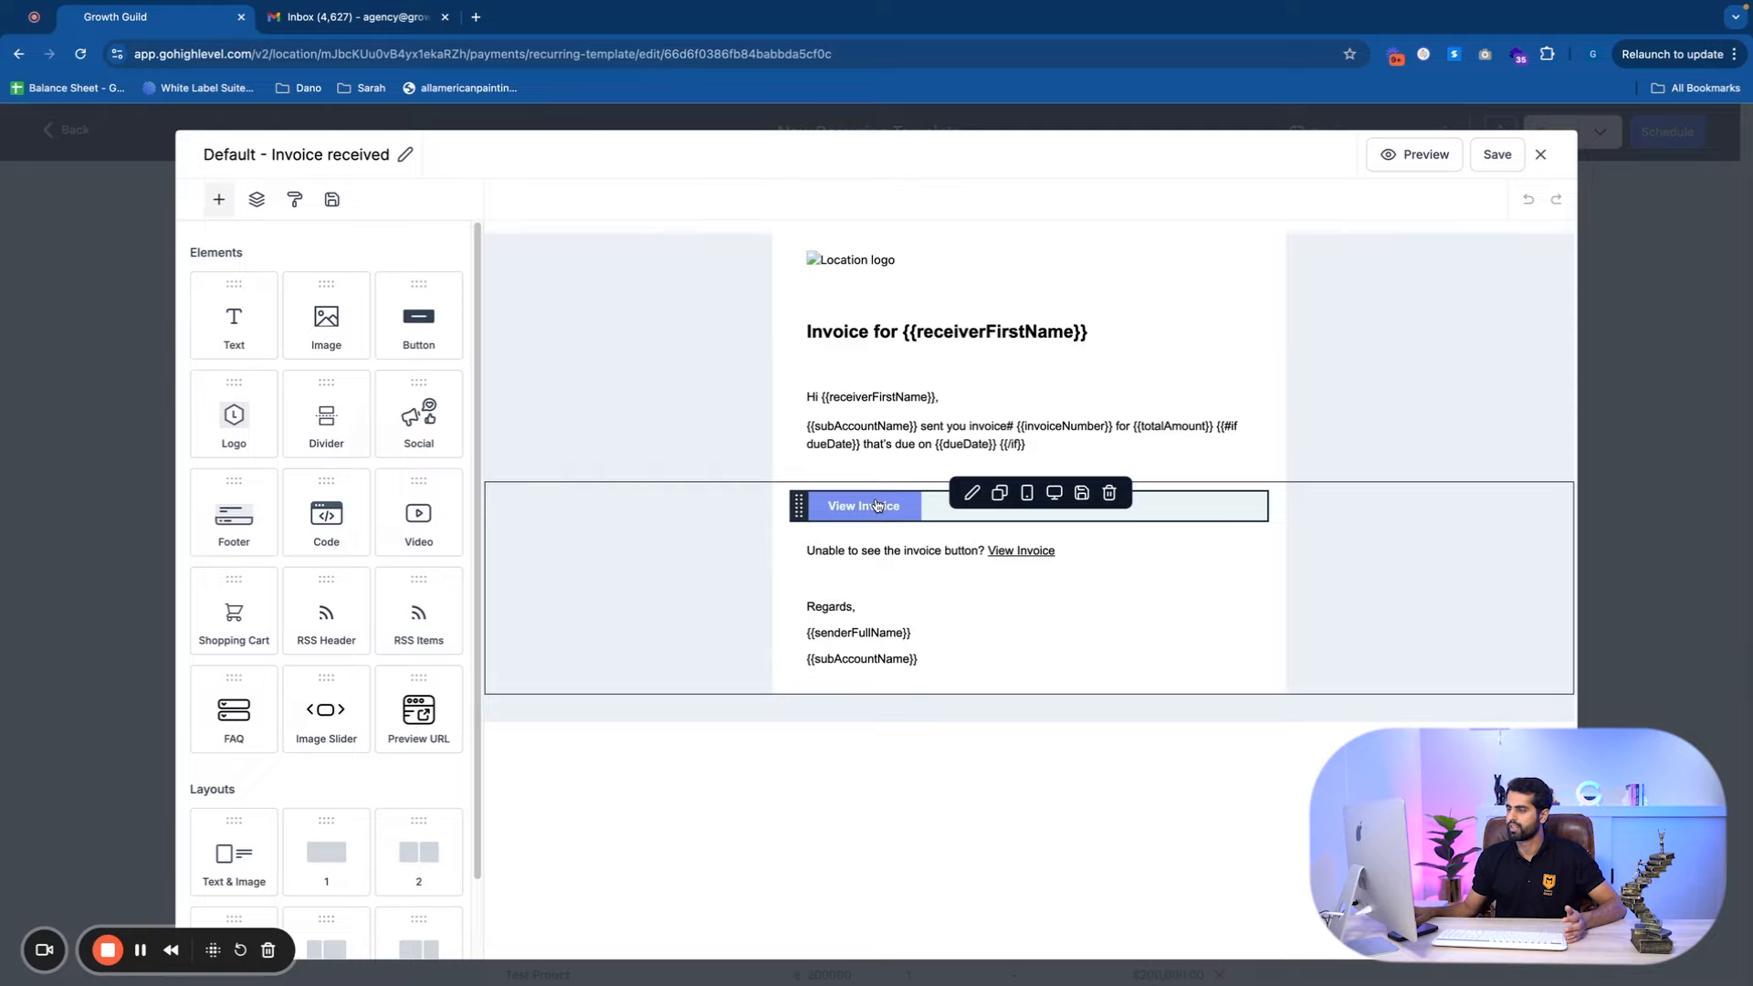
click(1540, 157)
click(1130, 820)
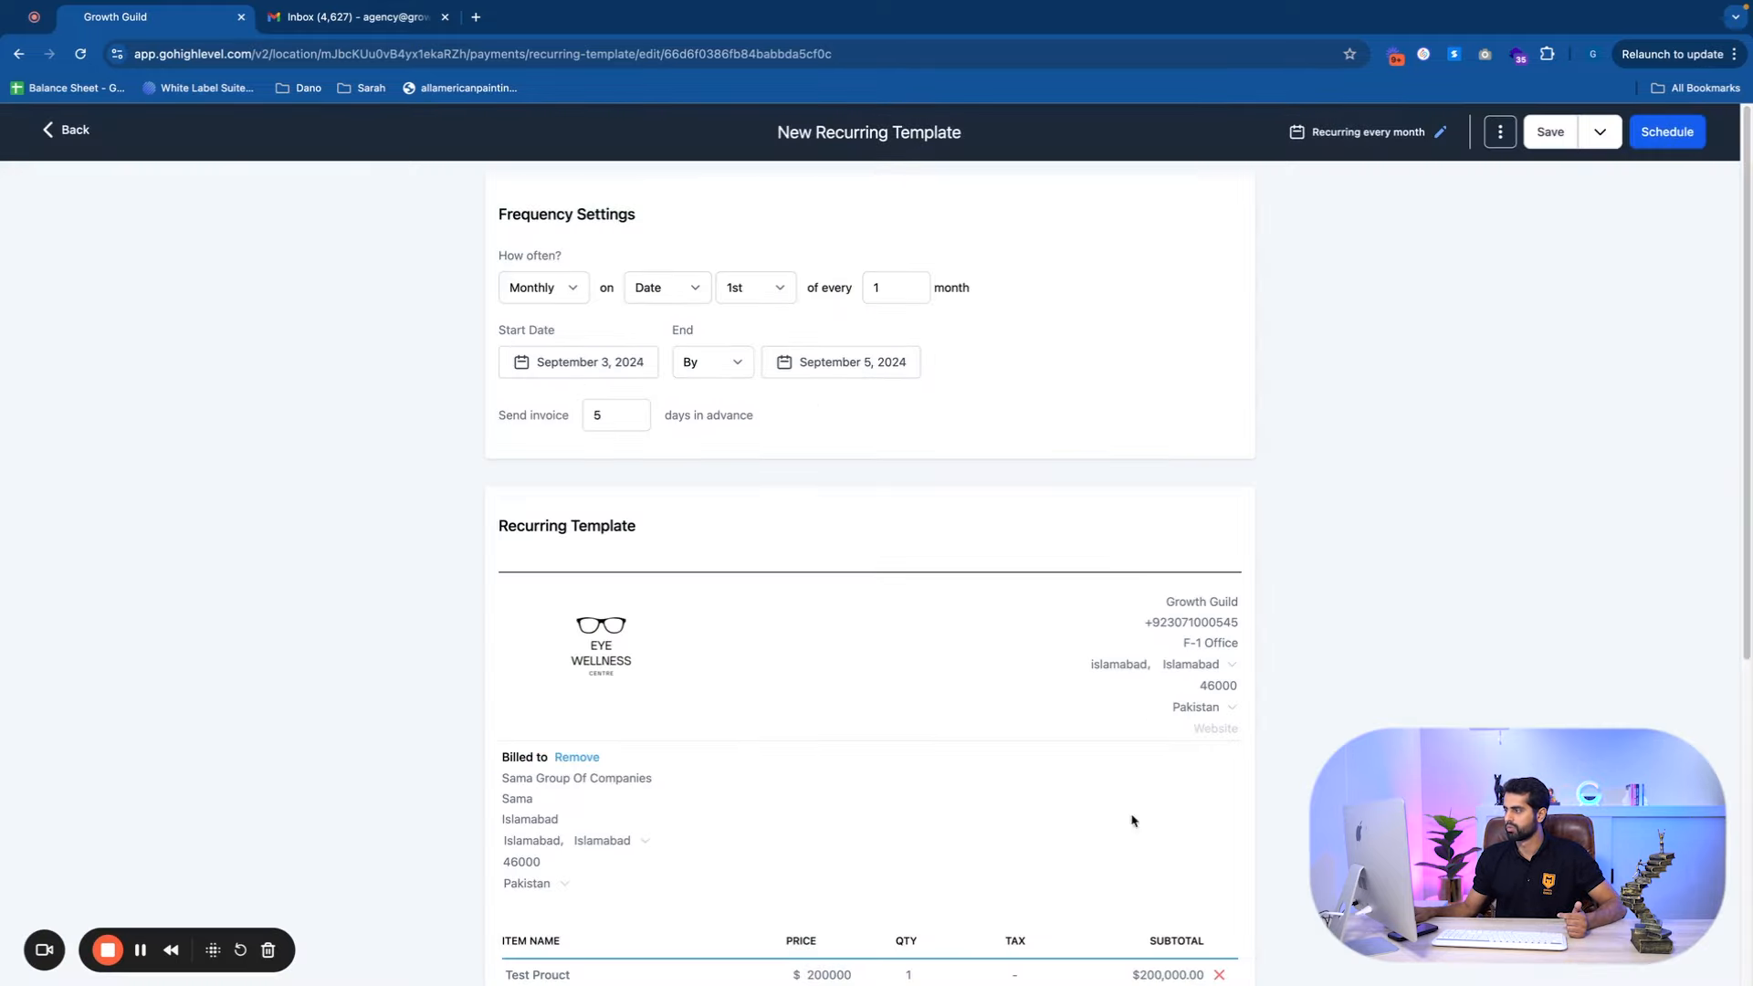
Return to the list of recurring templates and dismiss the missing phone configuration notice.
scroll(979, 754, down, 4)
scroll(724, 560, down, 2)
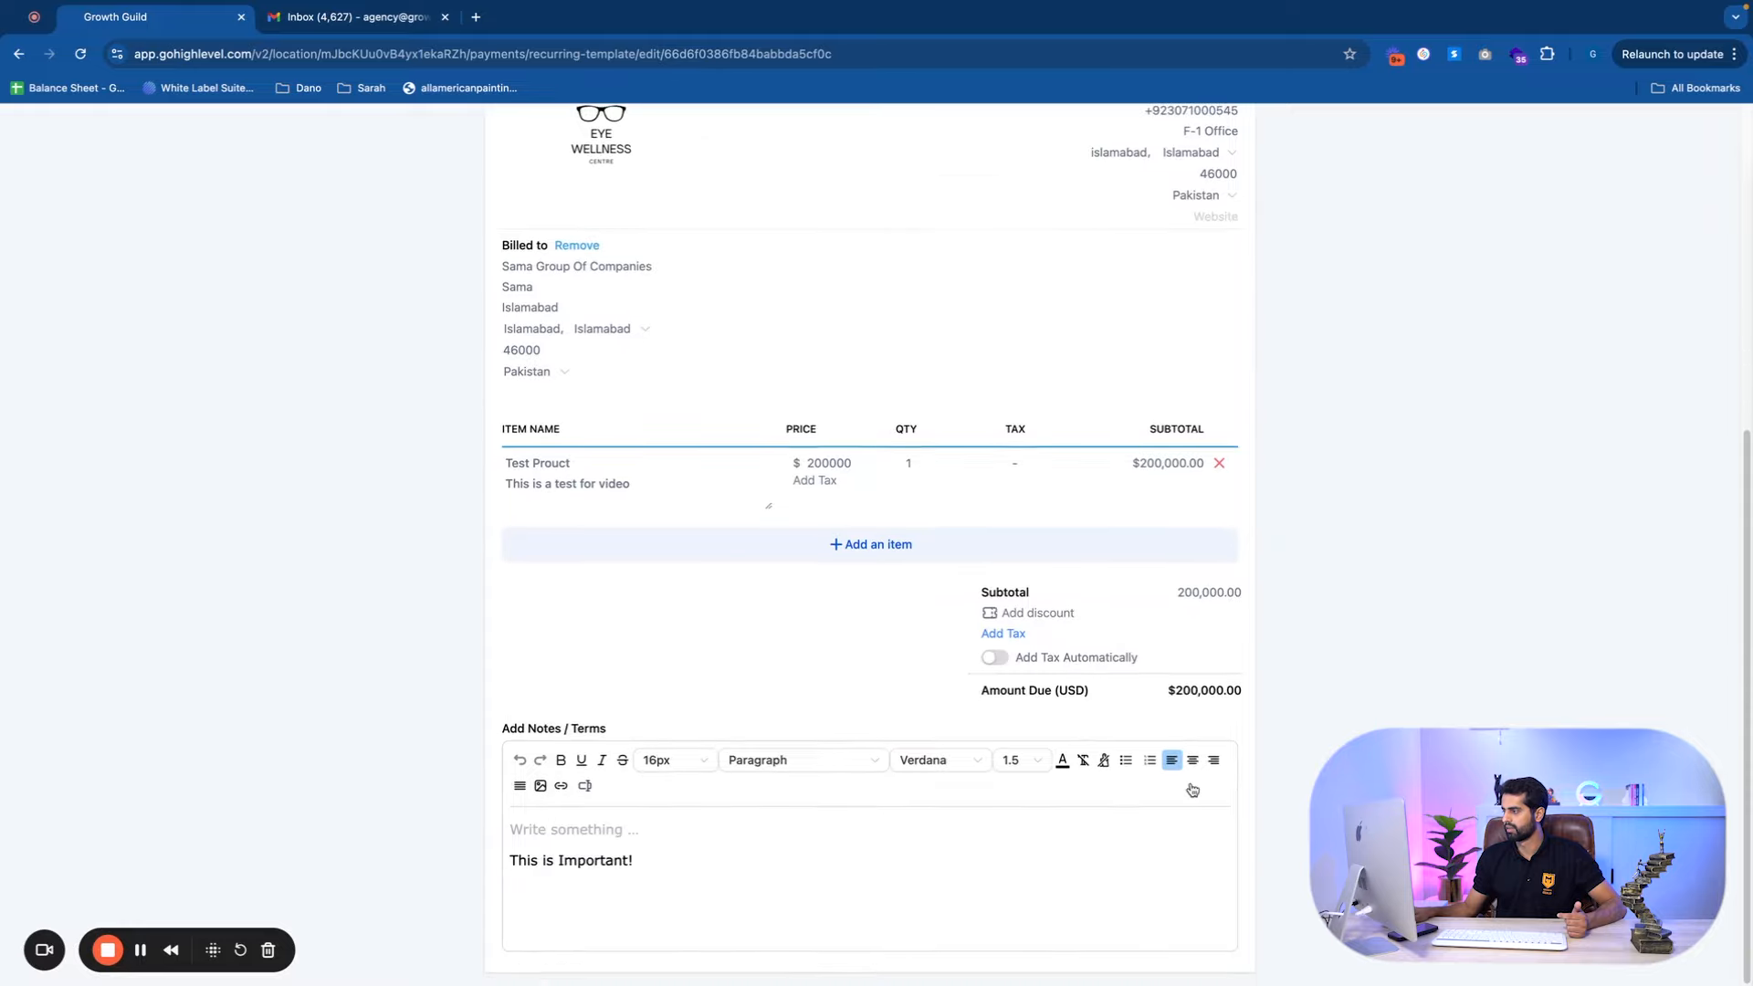
scroll(1108, 761, up, 6)
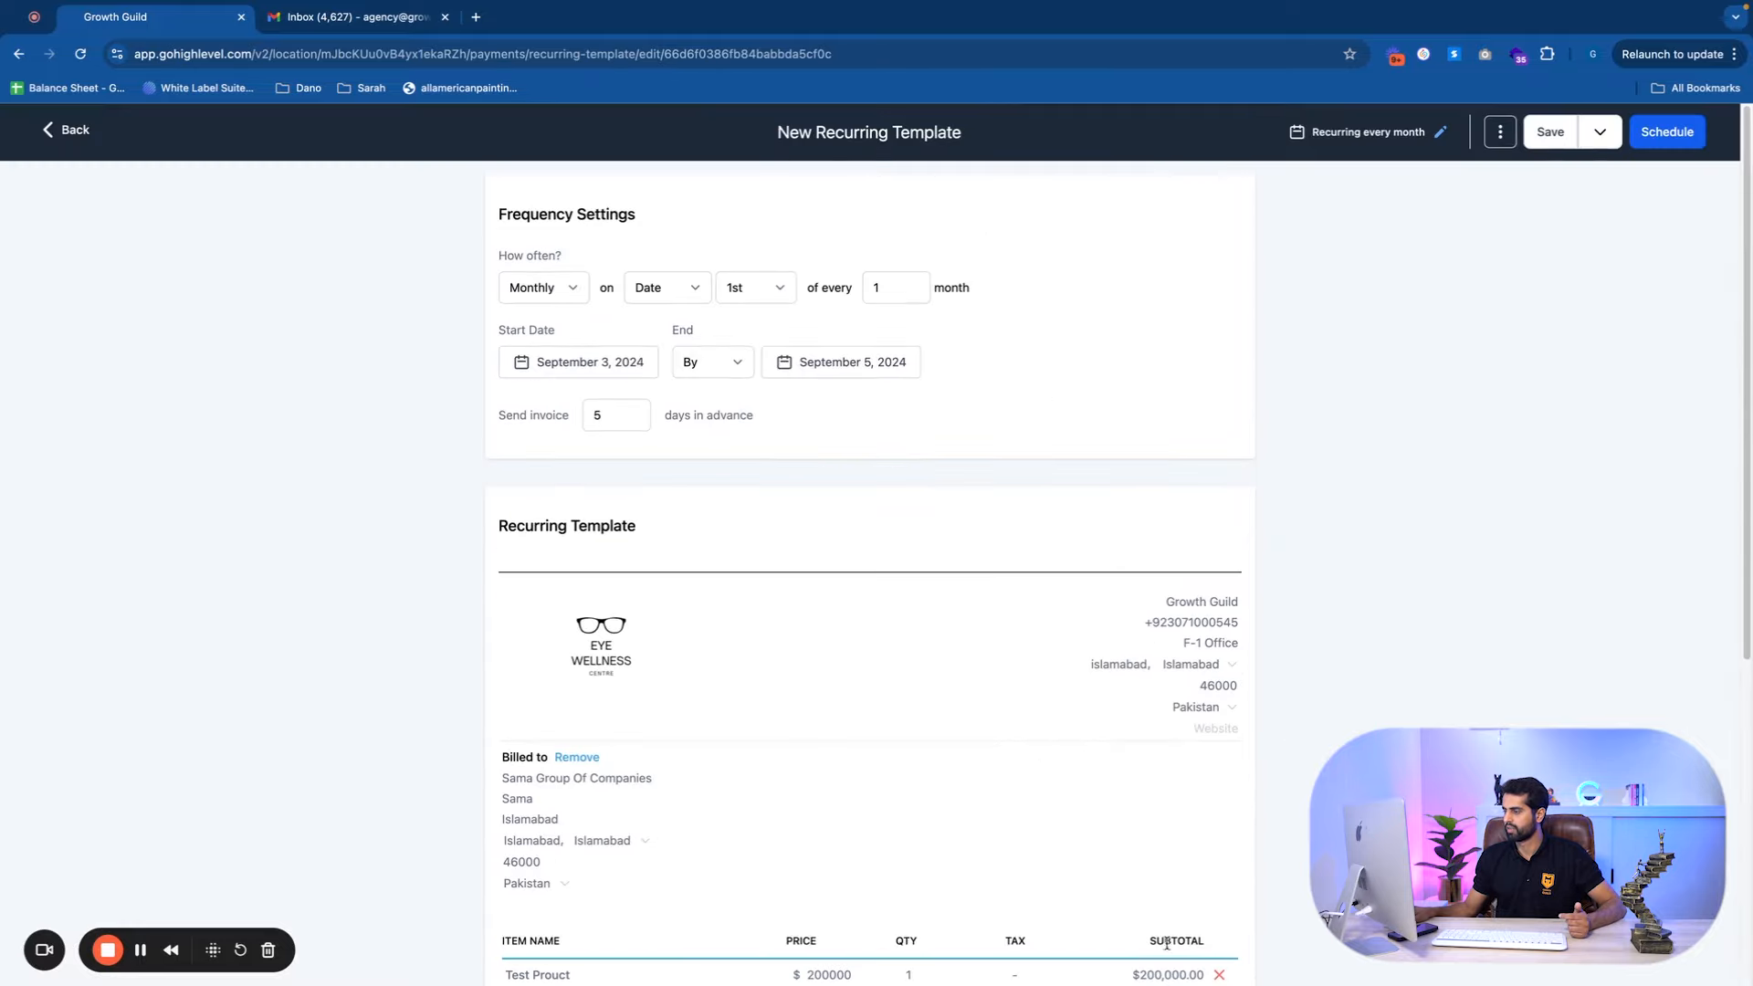
scroll(1187, 511, down, 5)
scroll(1187, 311, up, 2)
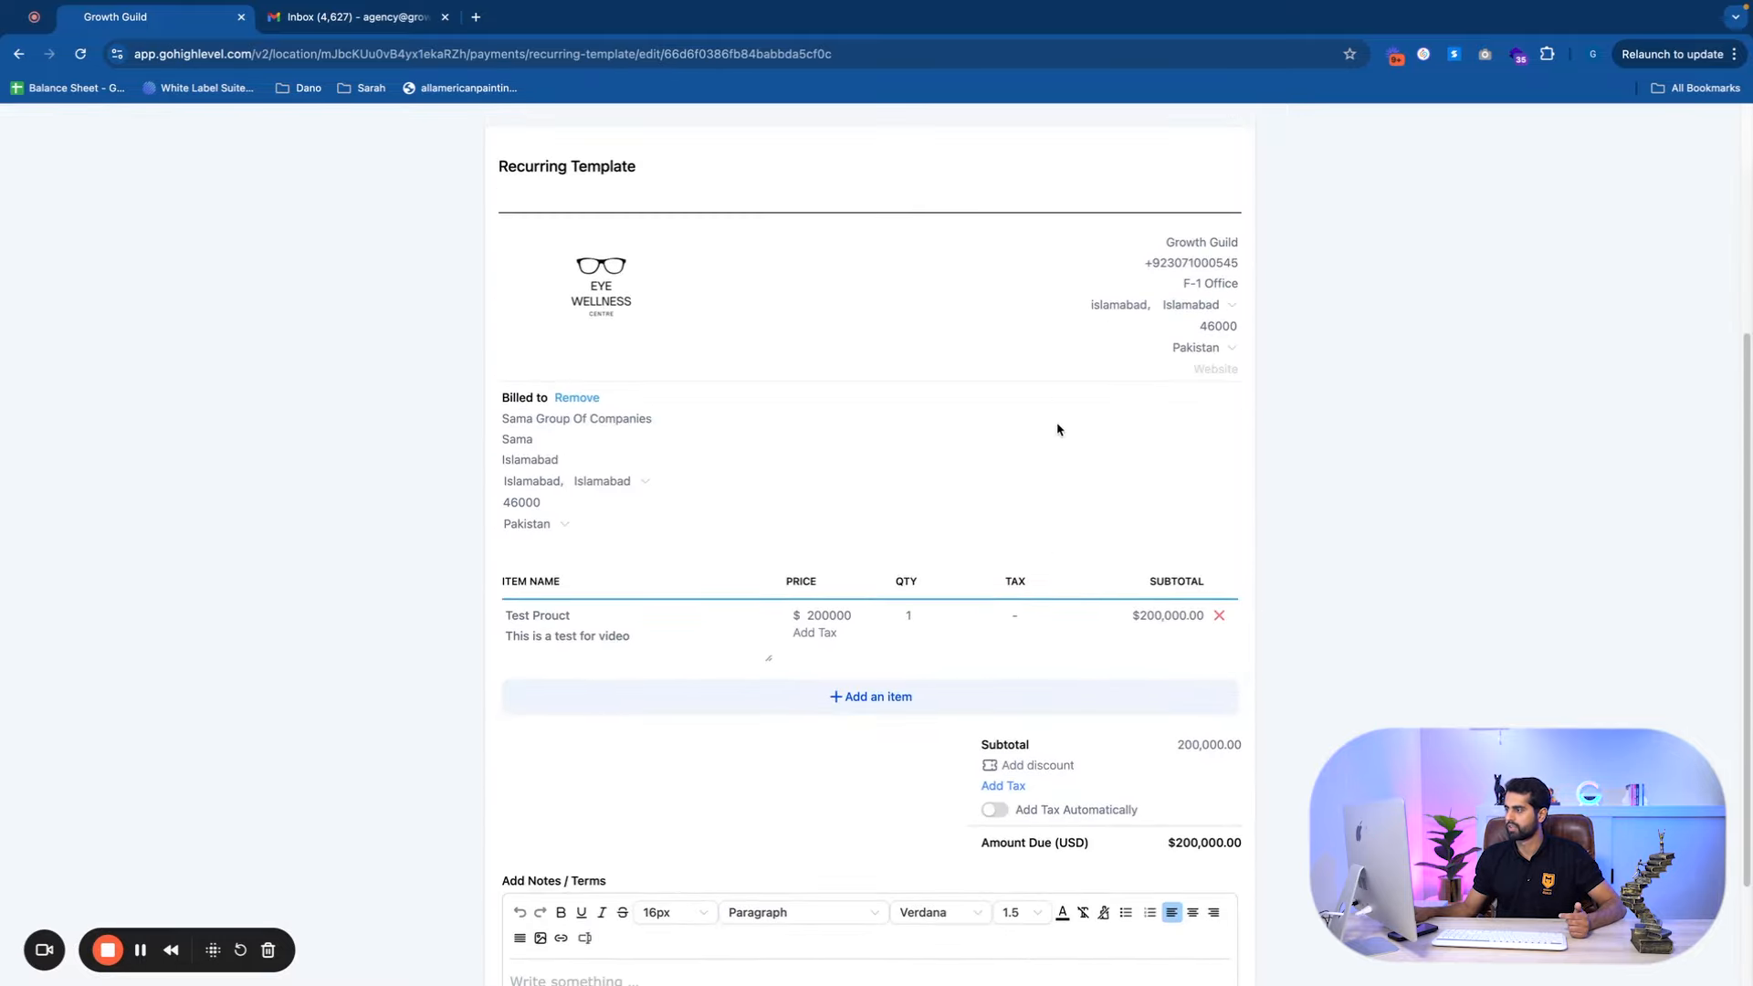
scroll(1059, 431, up, 4)
click(74, 129)
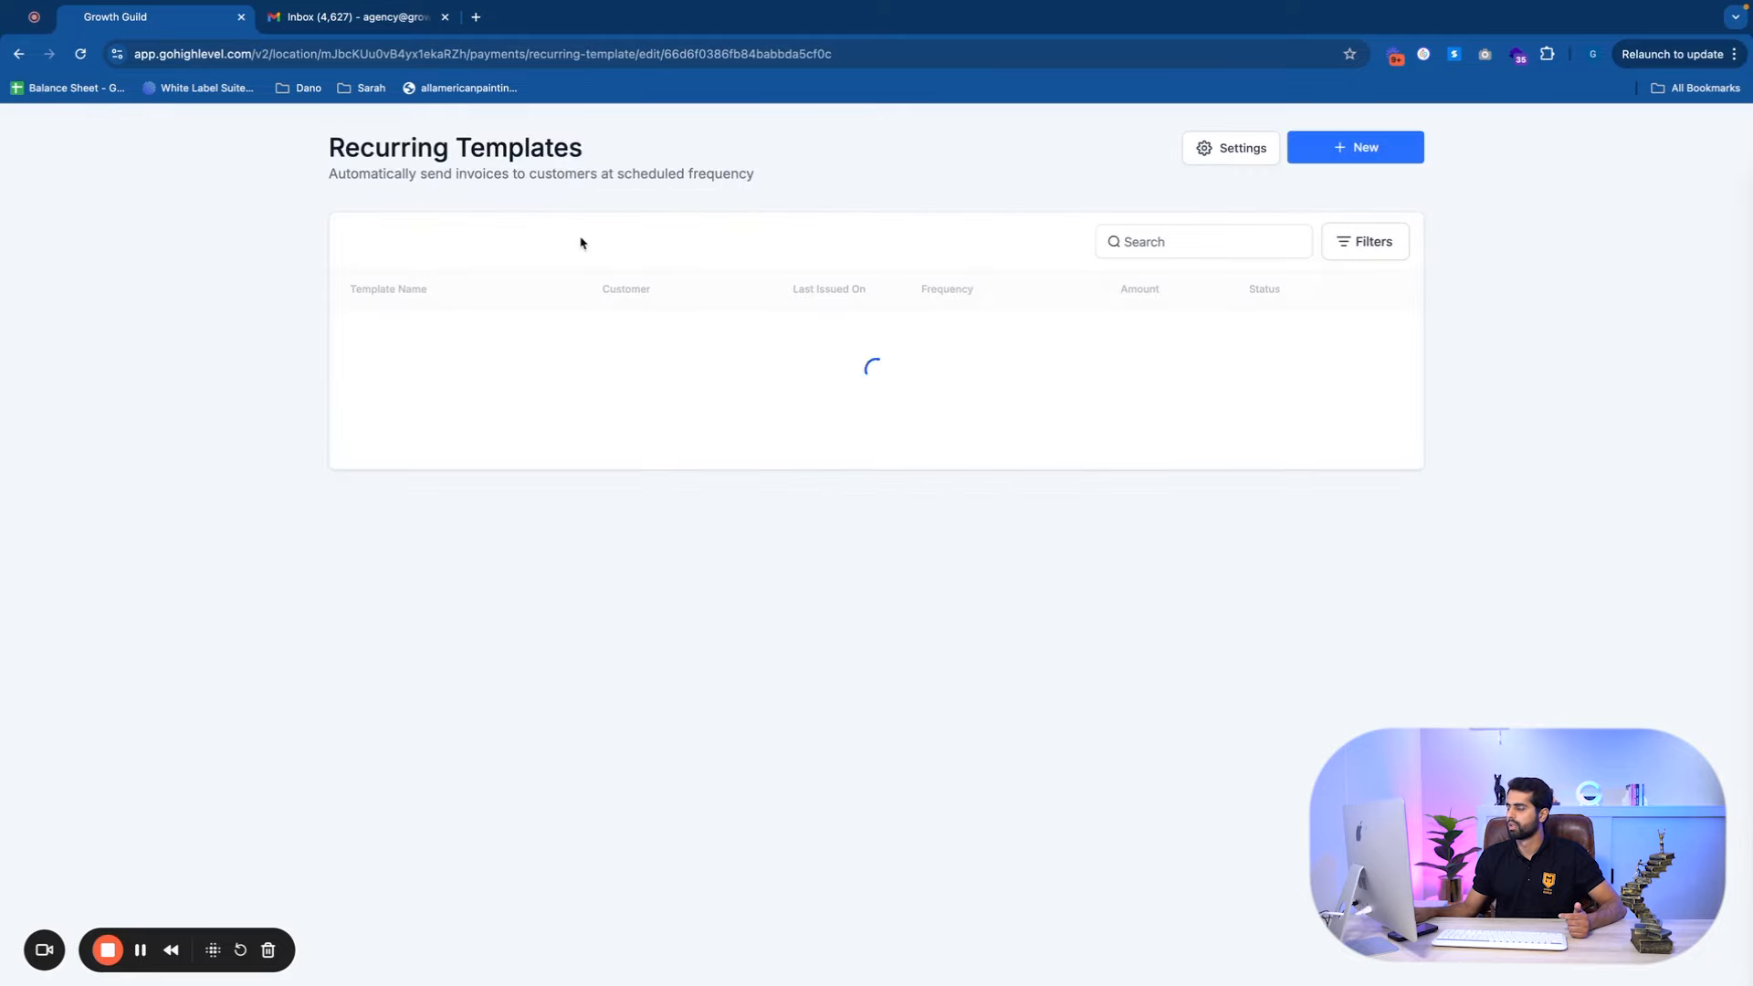
click(1728, 198)
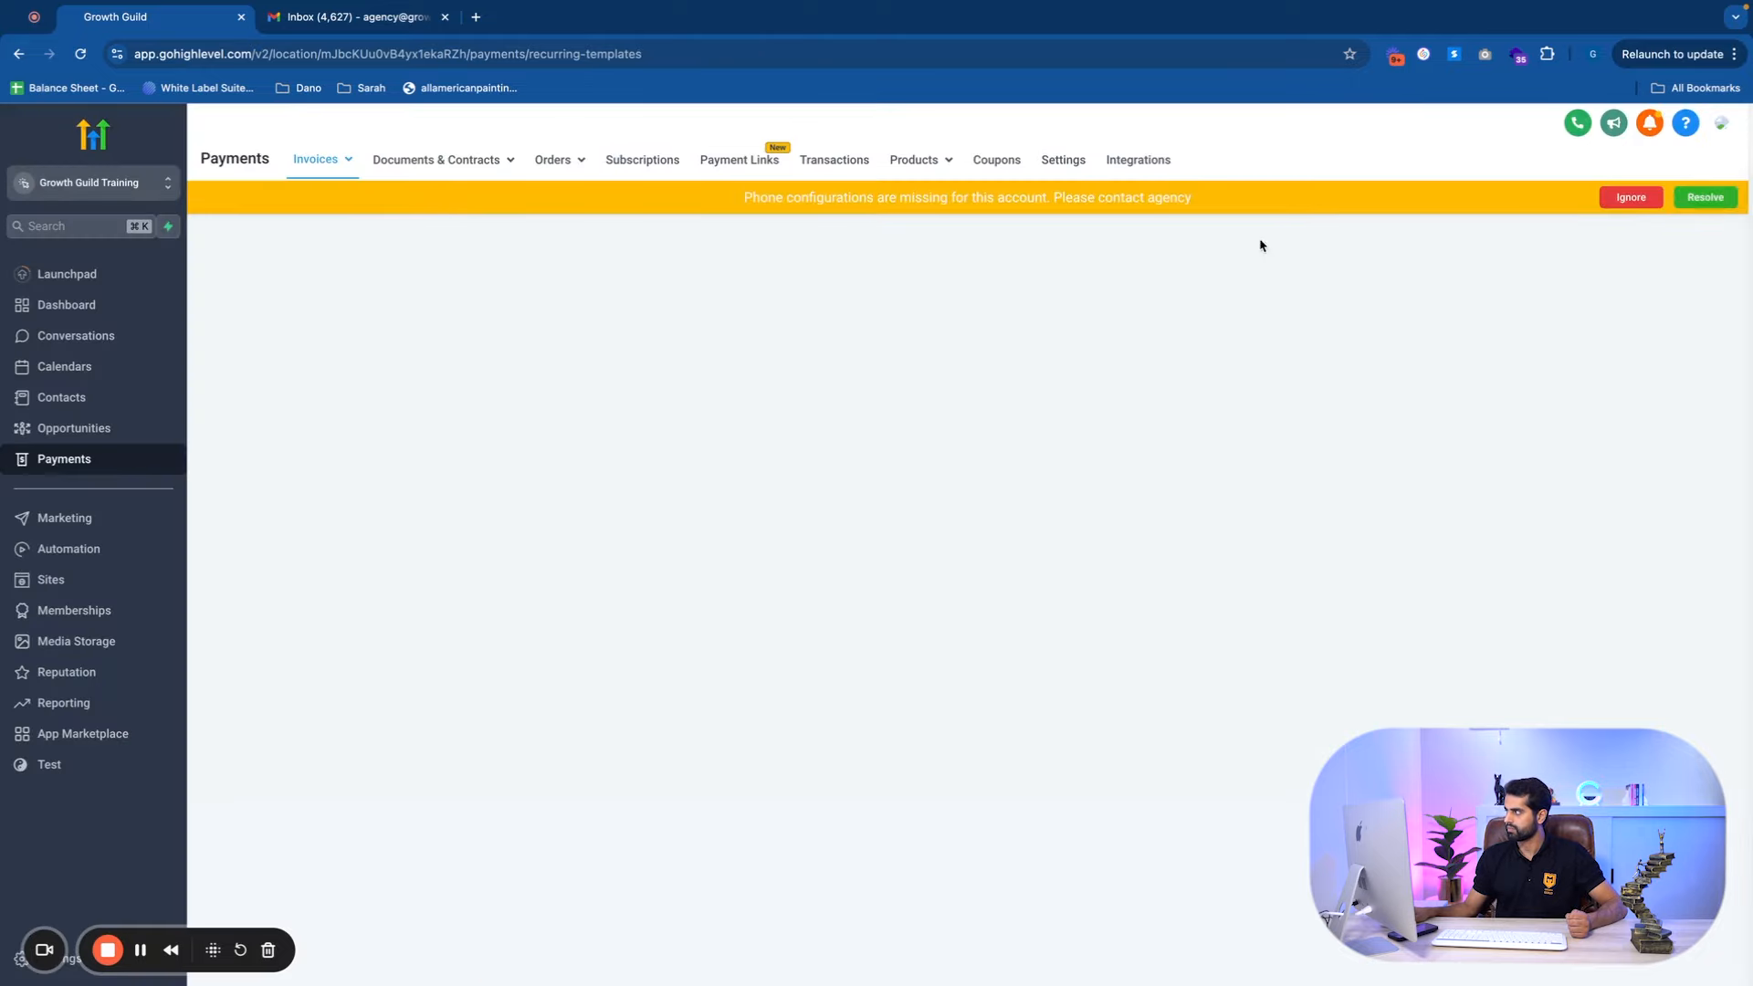
click(1630, 231)
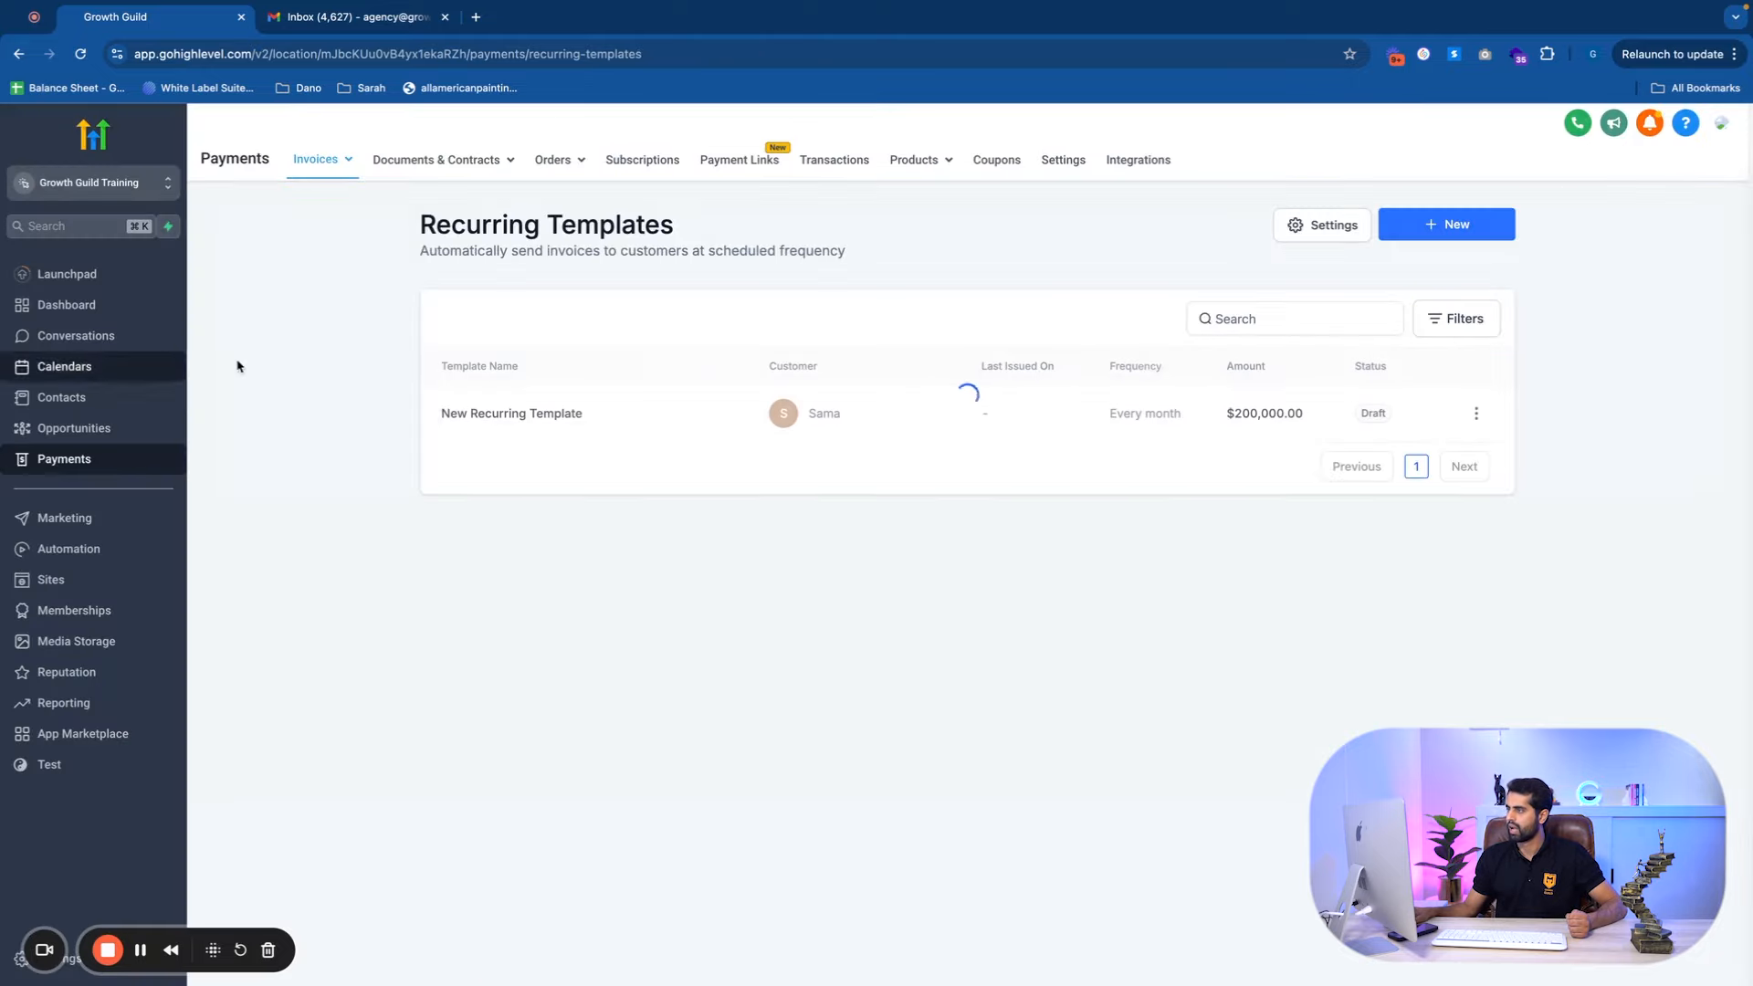
Start a new one-time invoice from the invoices section.
click(1450, 236)
click(1430, 284)
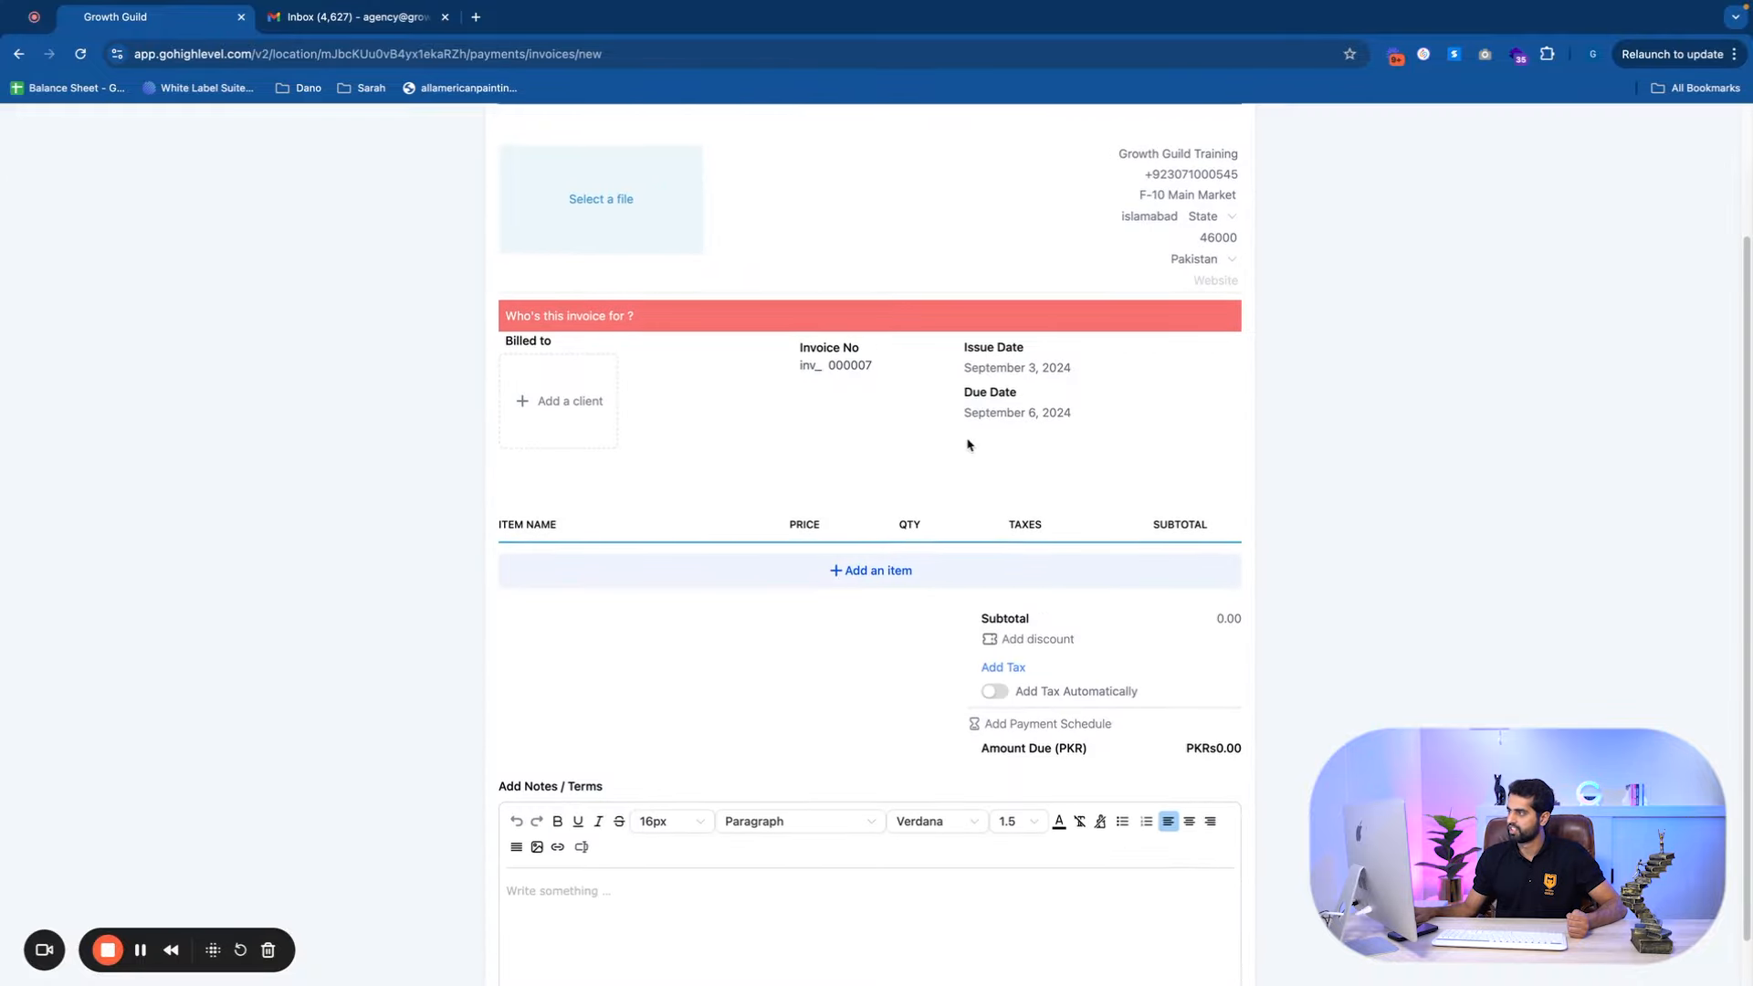
scroll(971, 442, up, 3)
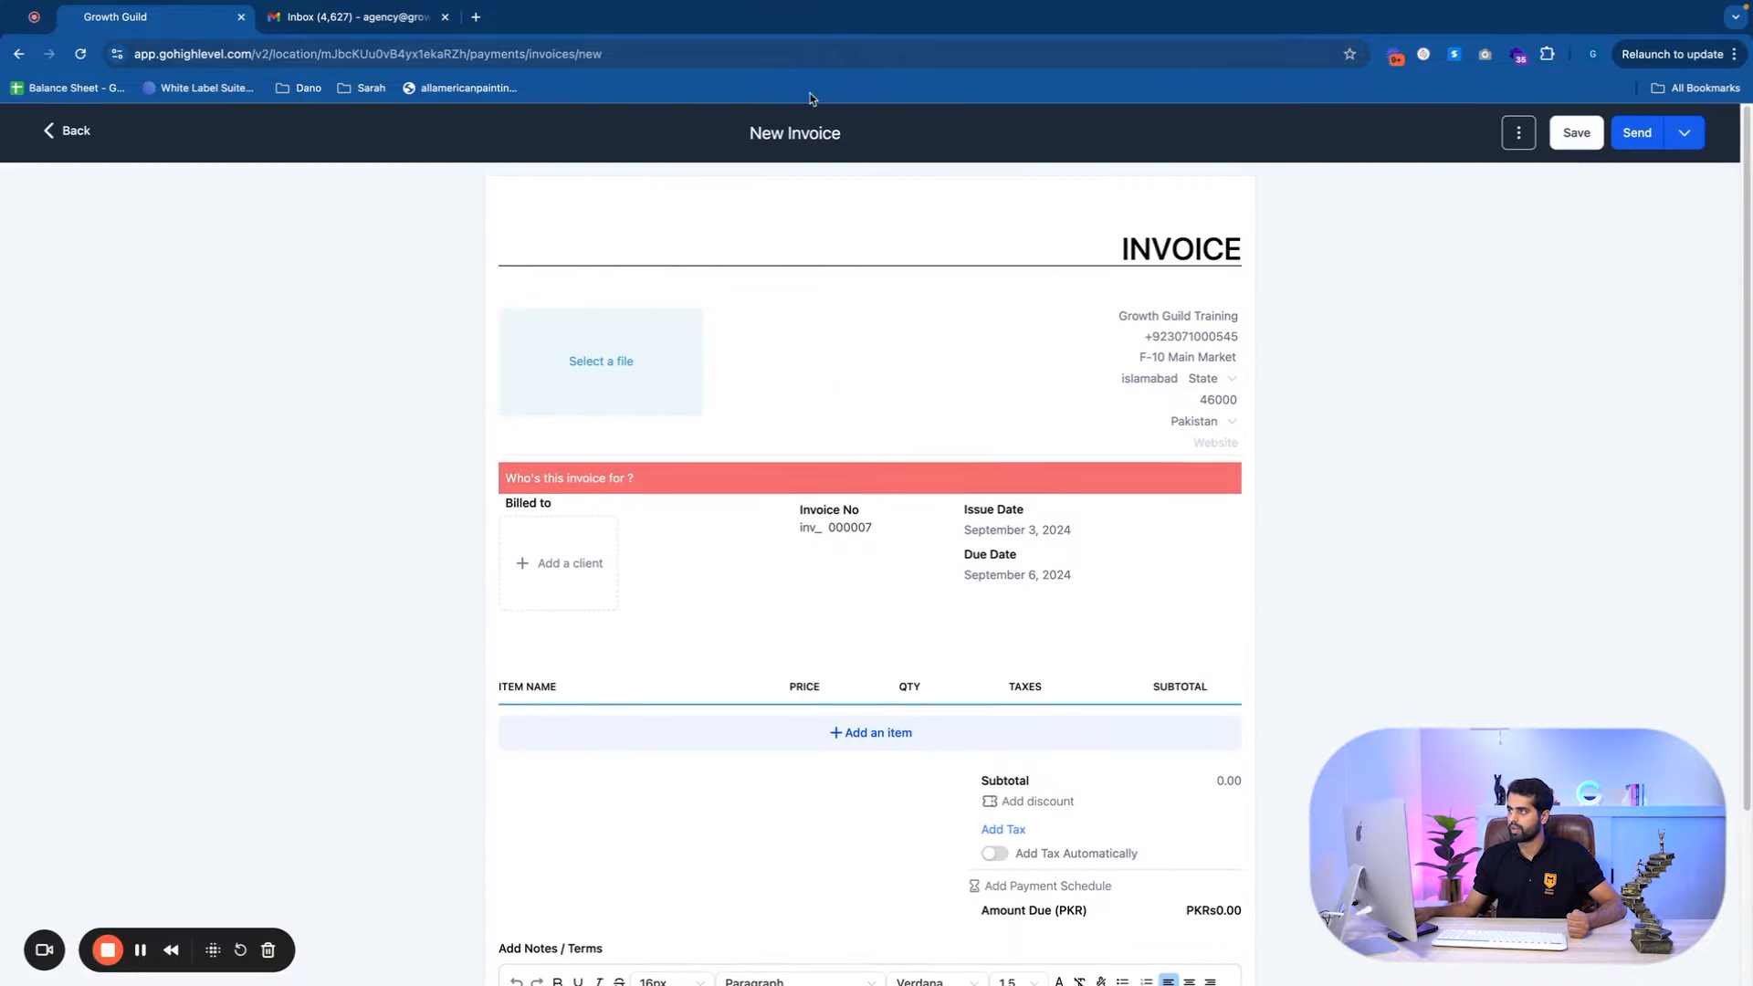
Add the Eye Wellness Centre logo from the media library to the new invoice's header.
click(589, 360)
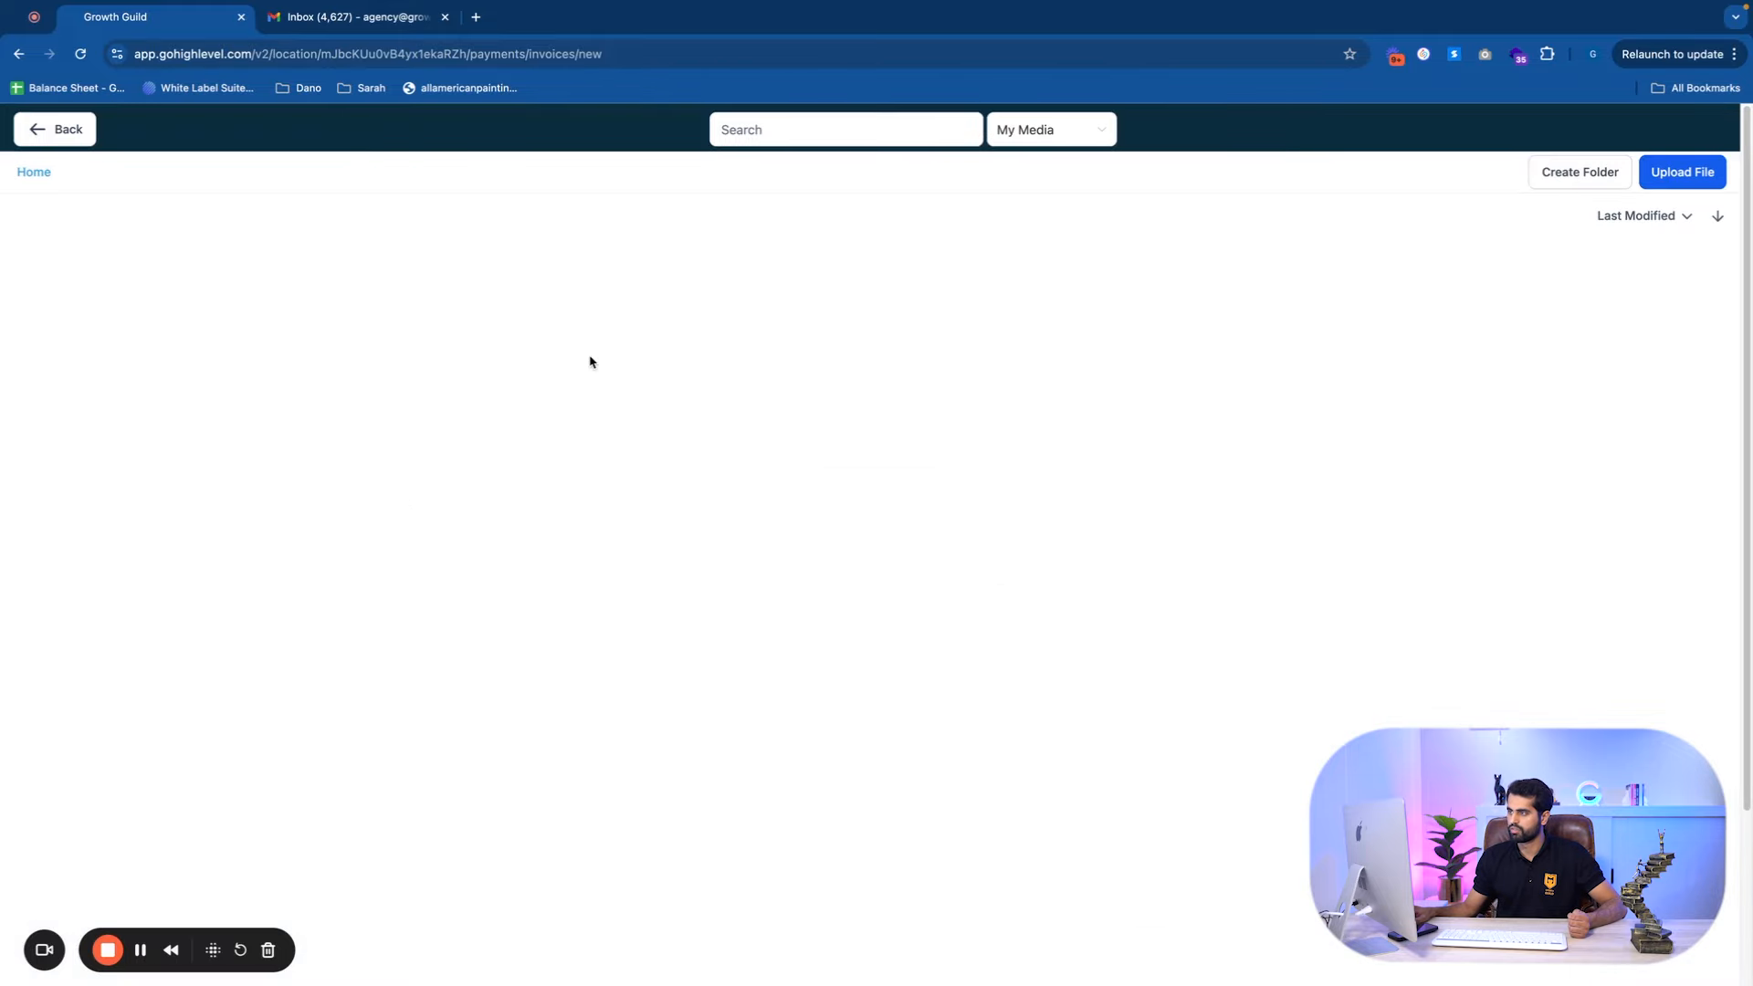
scroll(575, 457, down, 4)
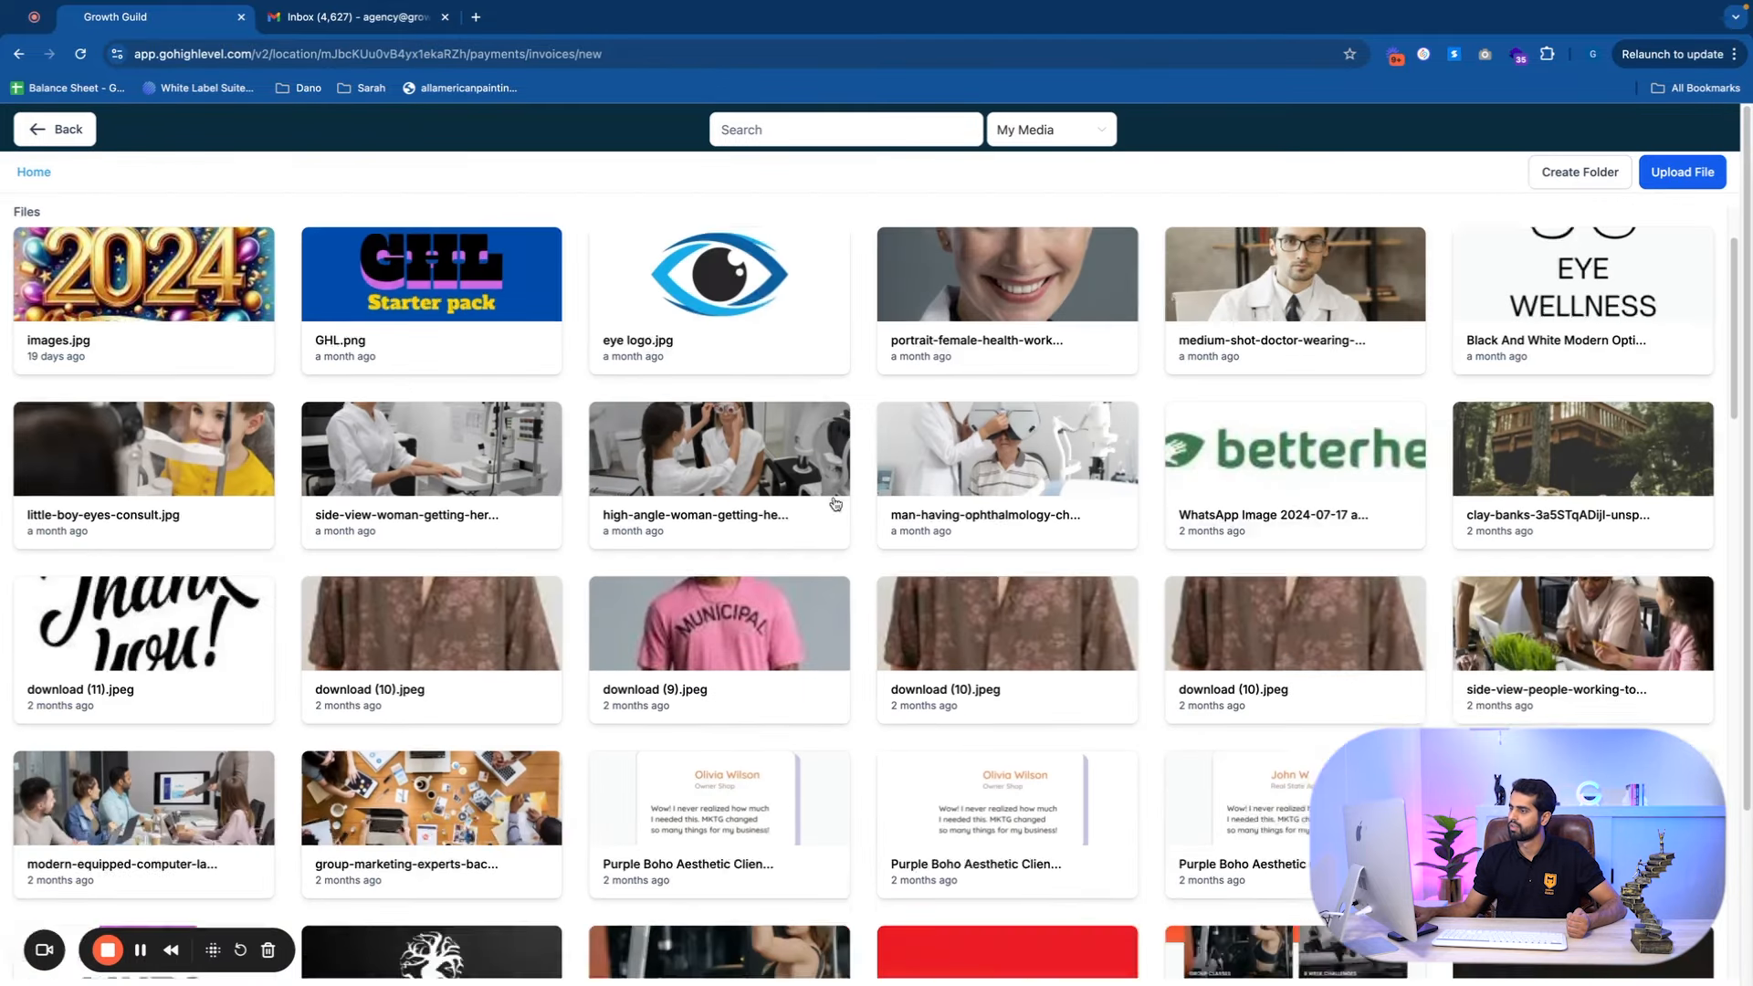
scroll(1449, 487, up, 4)
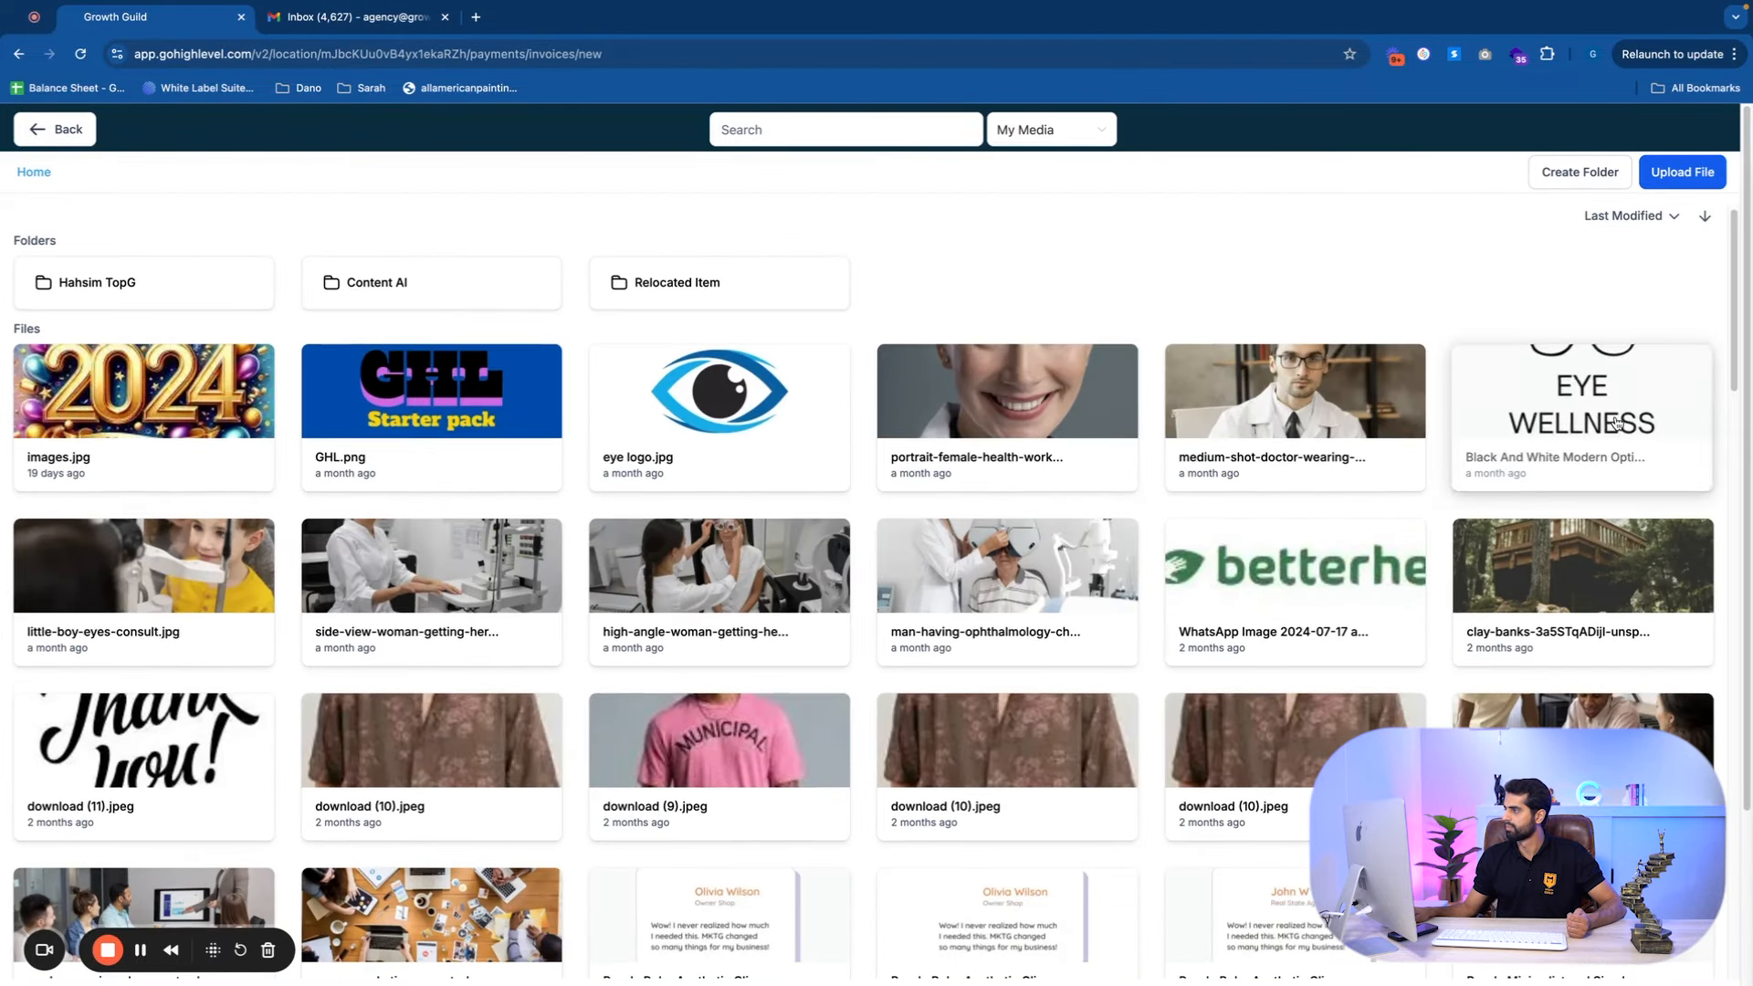
click(1657, 433)
scroll(470, 407, down, 2)
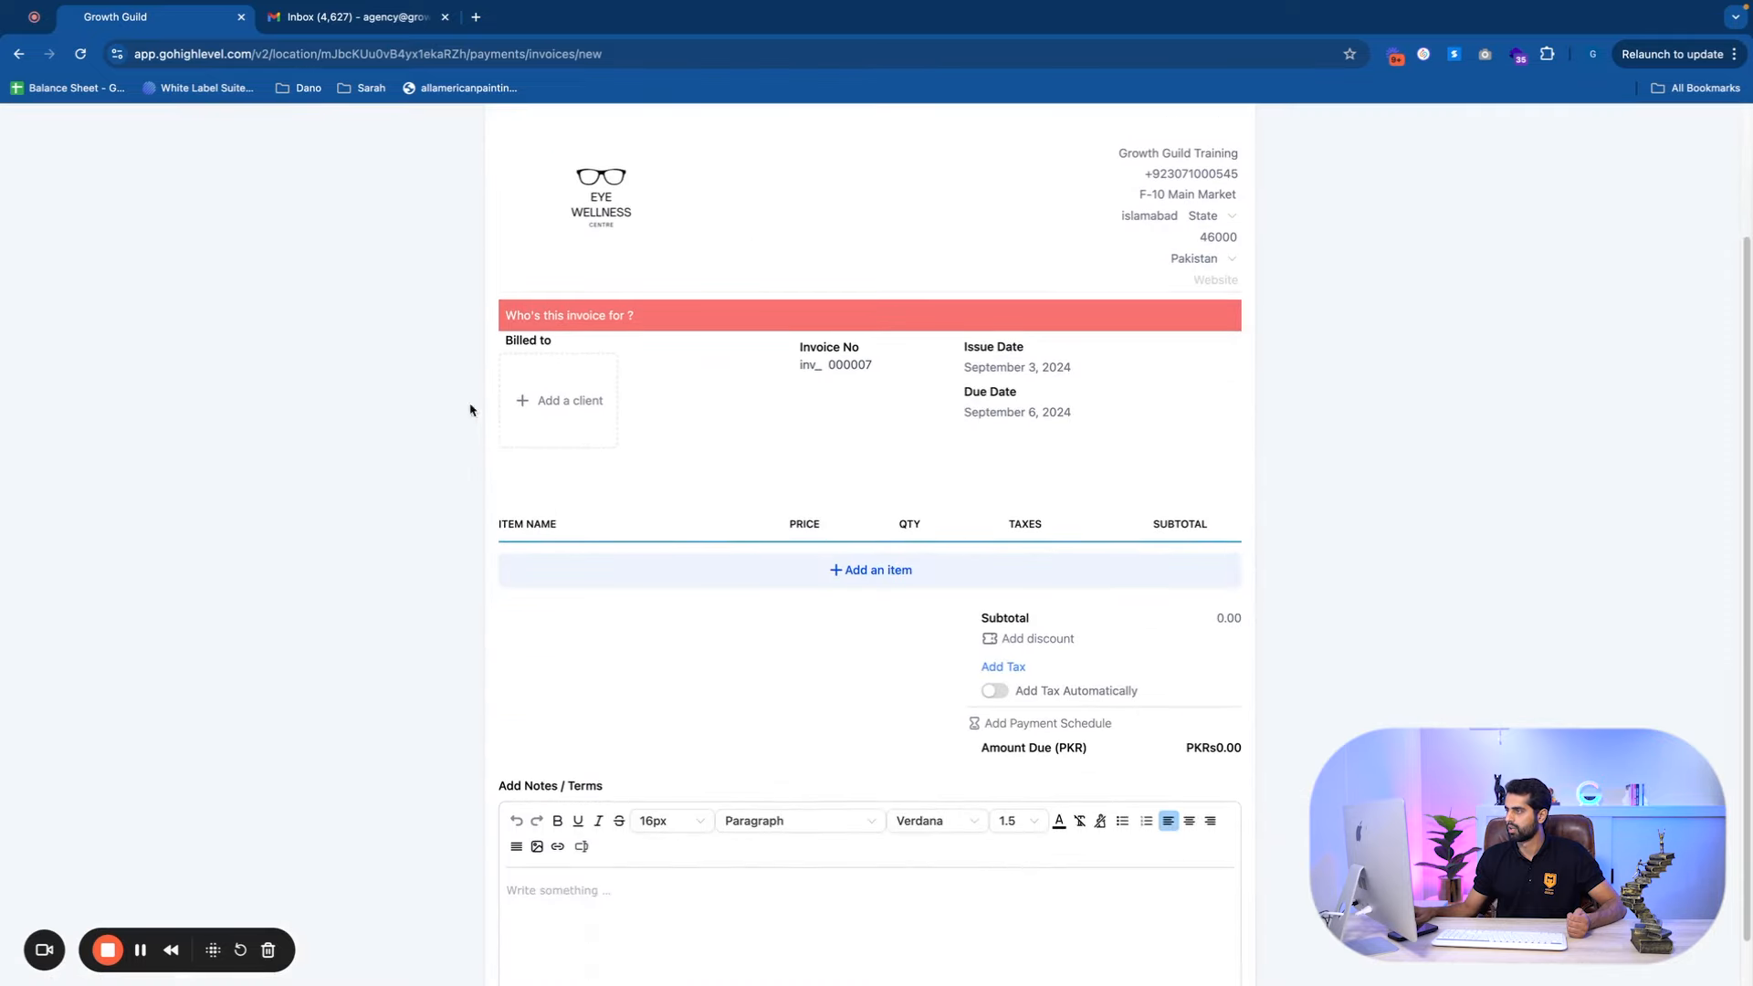
Add an existing contact as the billed client on the new invoice.
click(589, 416)
click(597, 775)
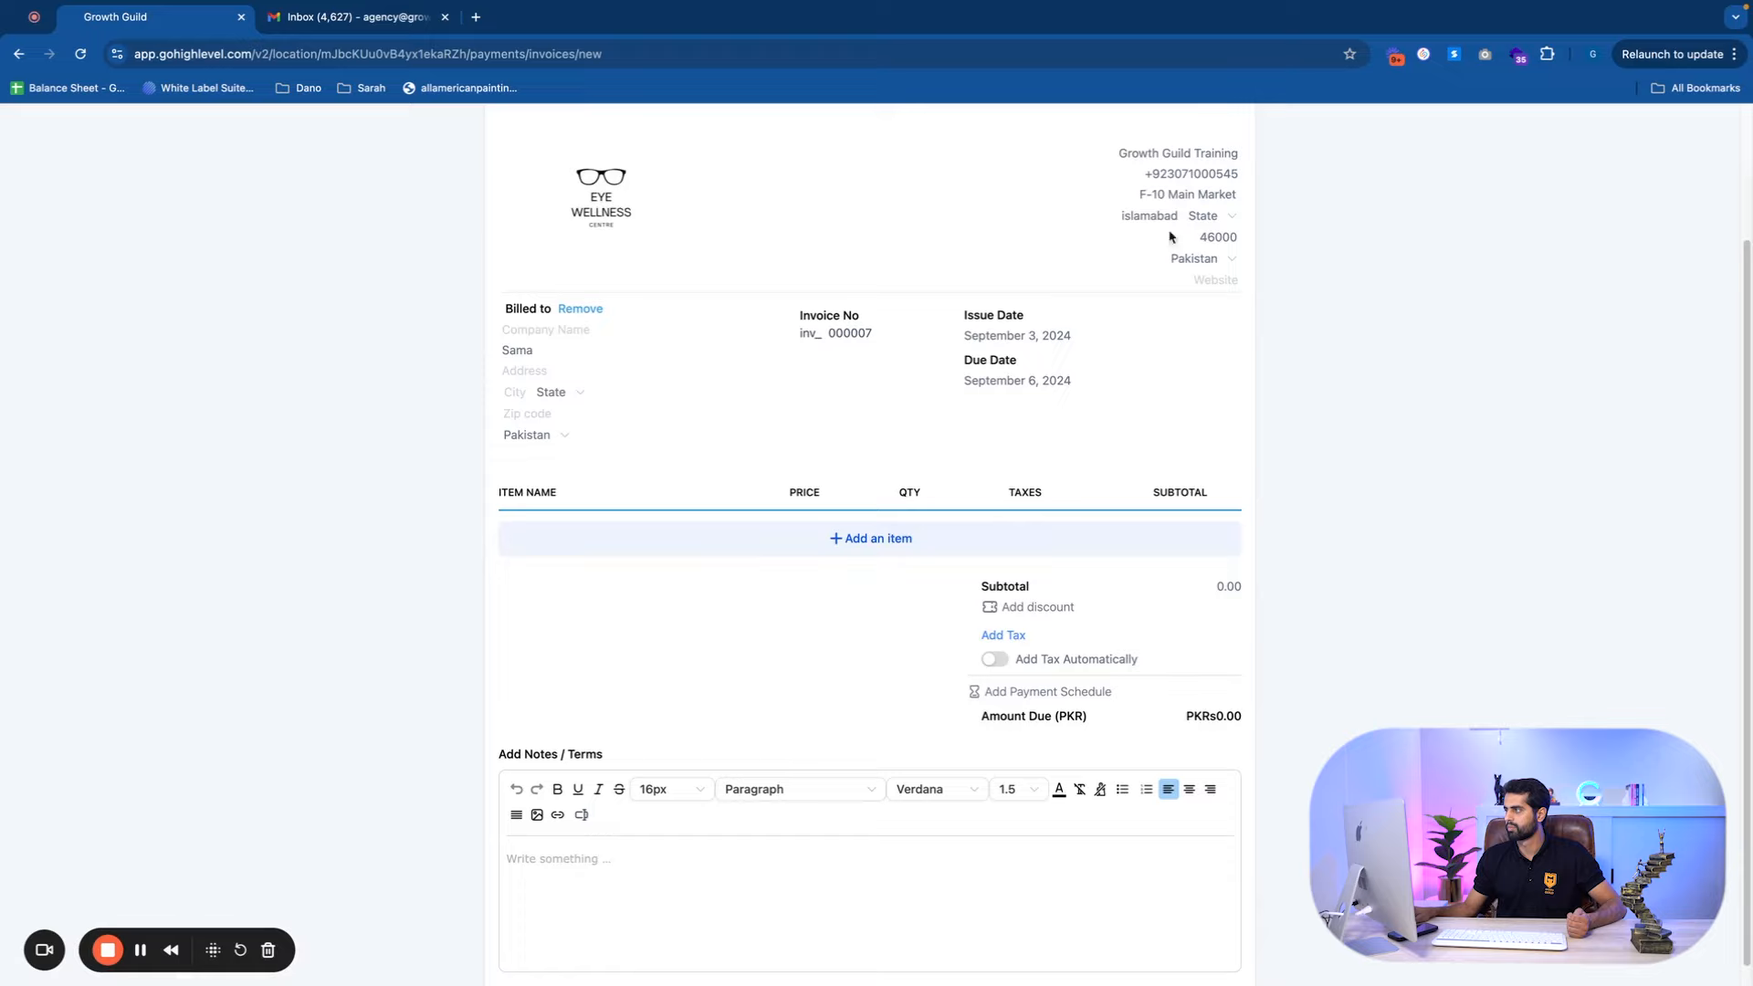
Review the new invoice's alternative sending options and its layout, and leave the invoice without saving it.
scroll(1276, 250, up, 2)
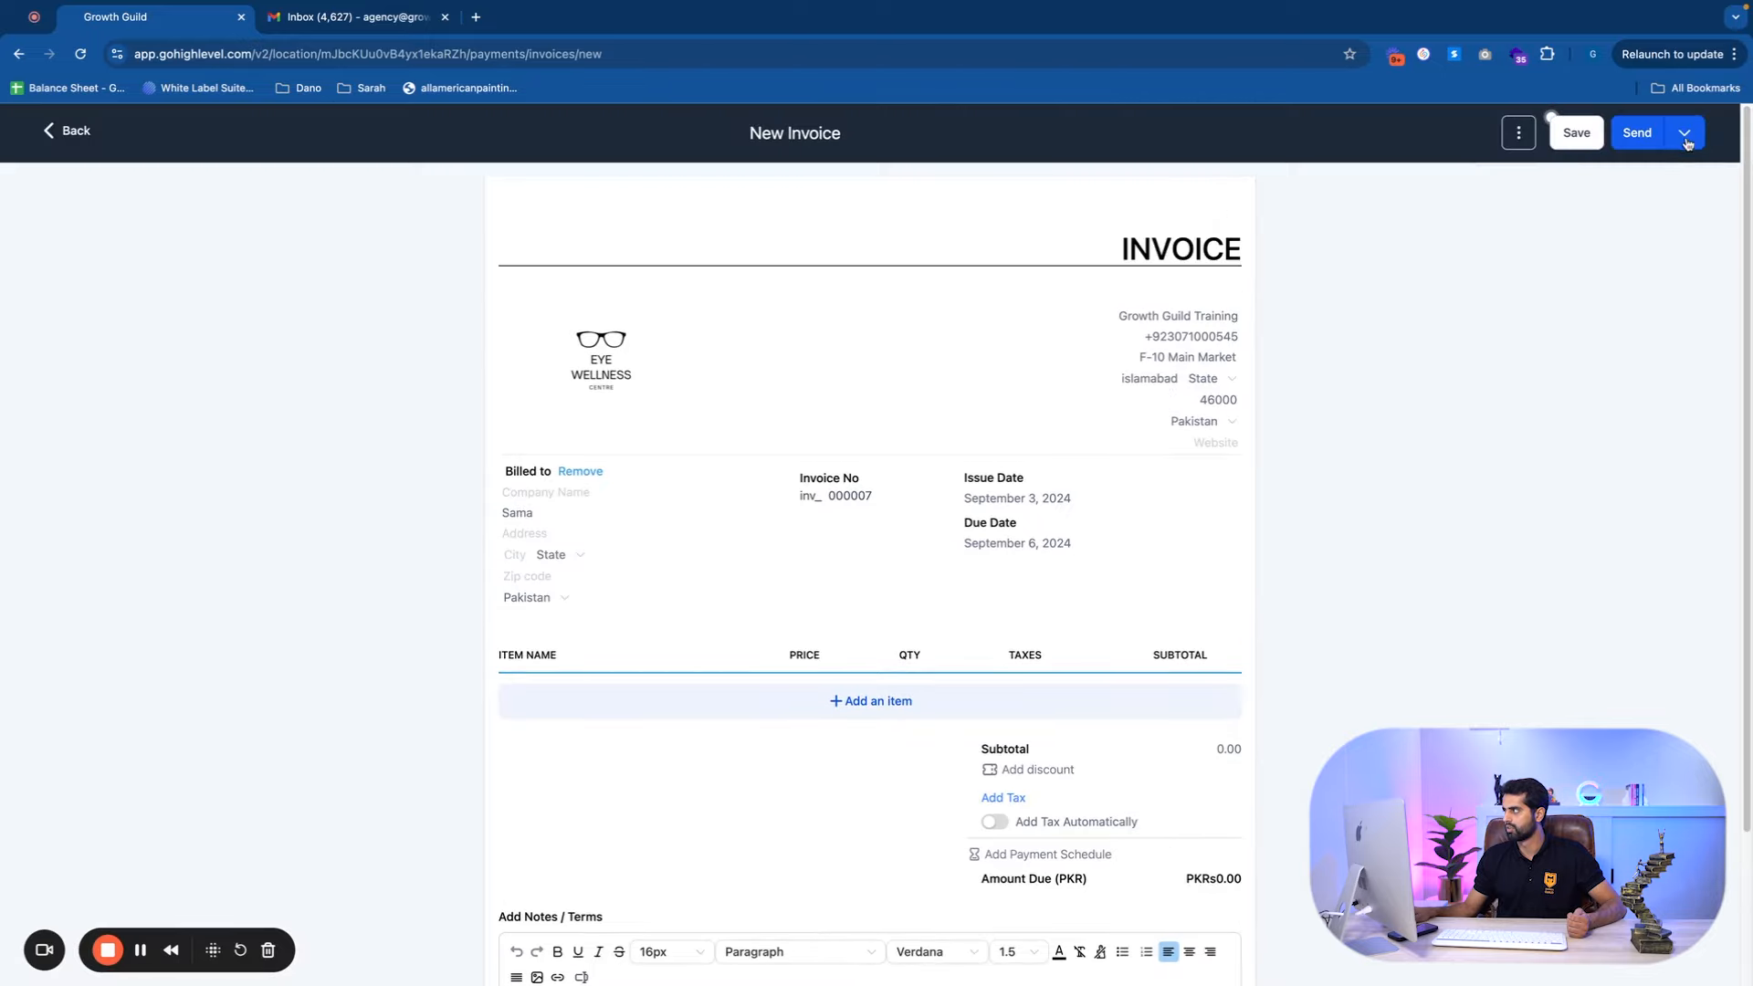
click(1687, 142)
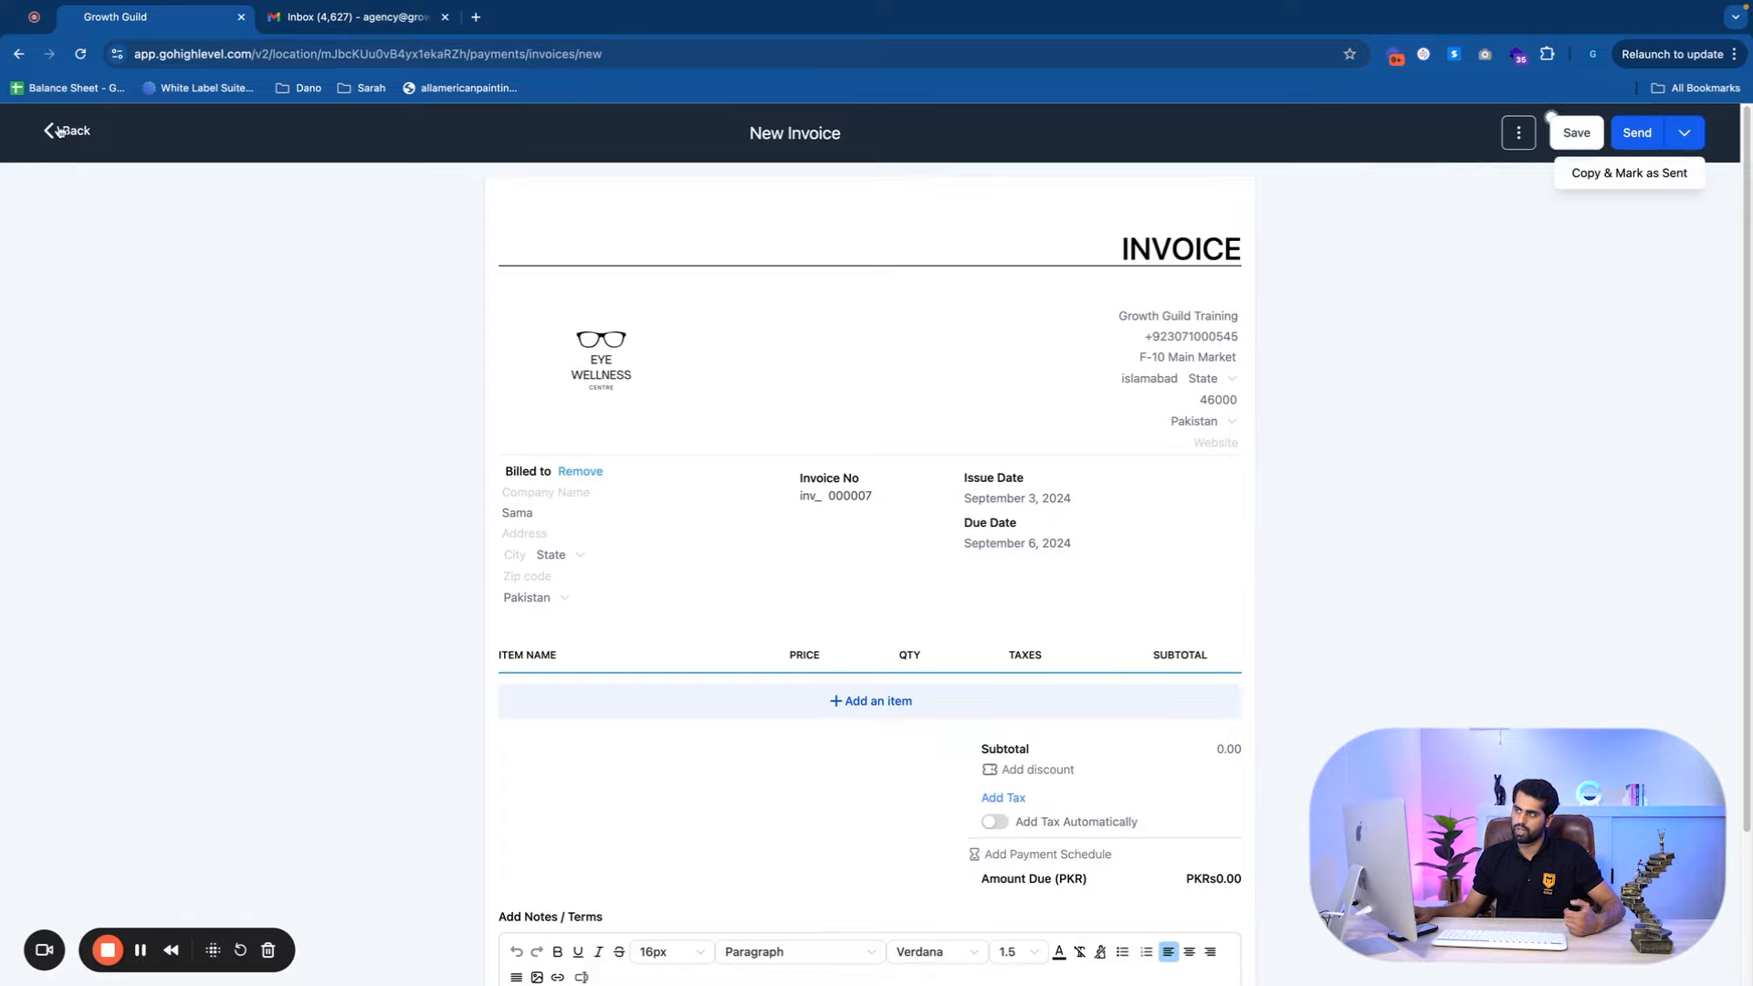
scroll(1378, 689, down, 3)
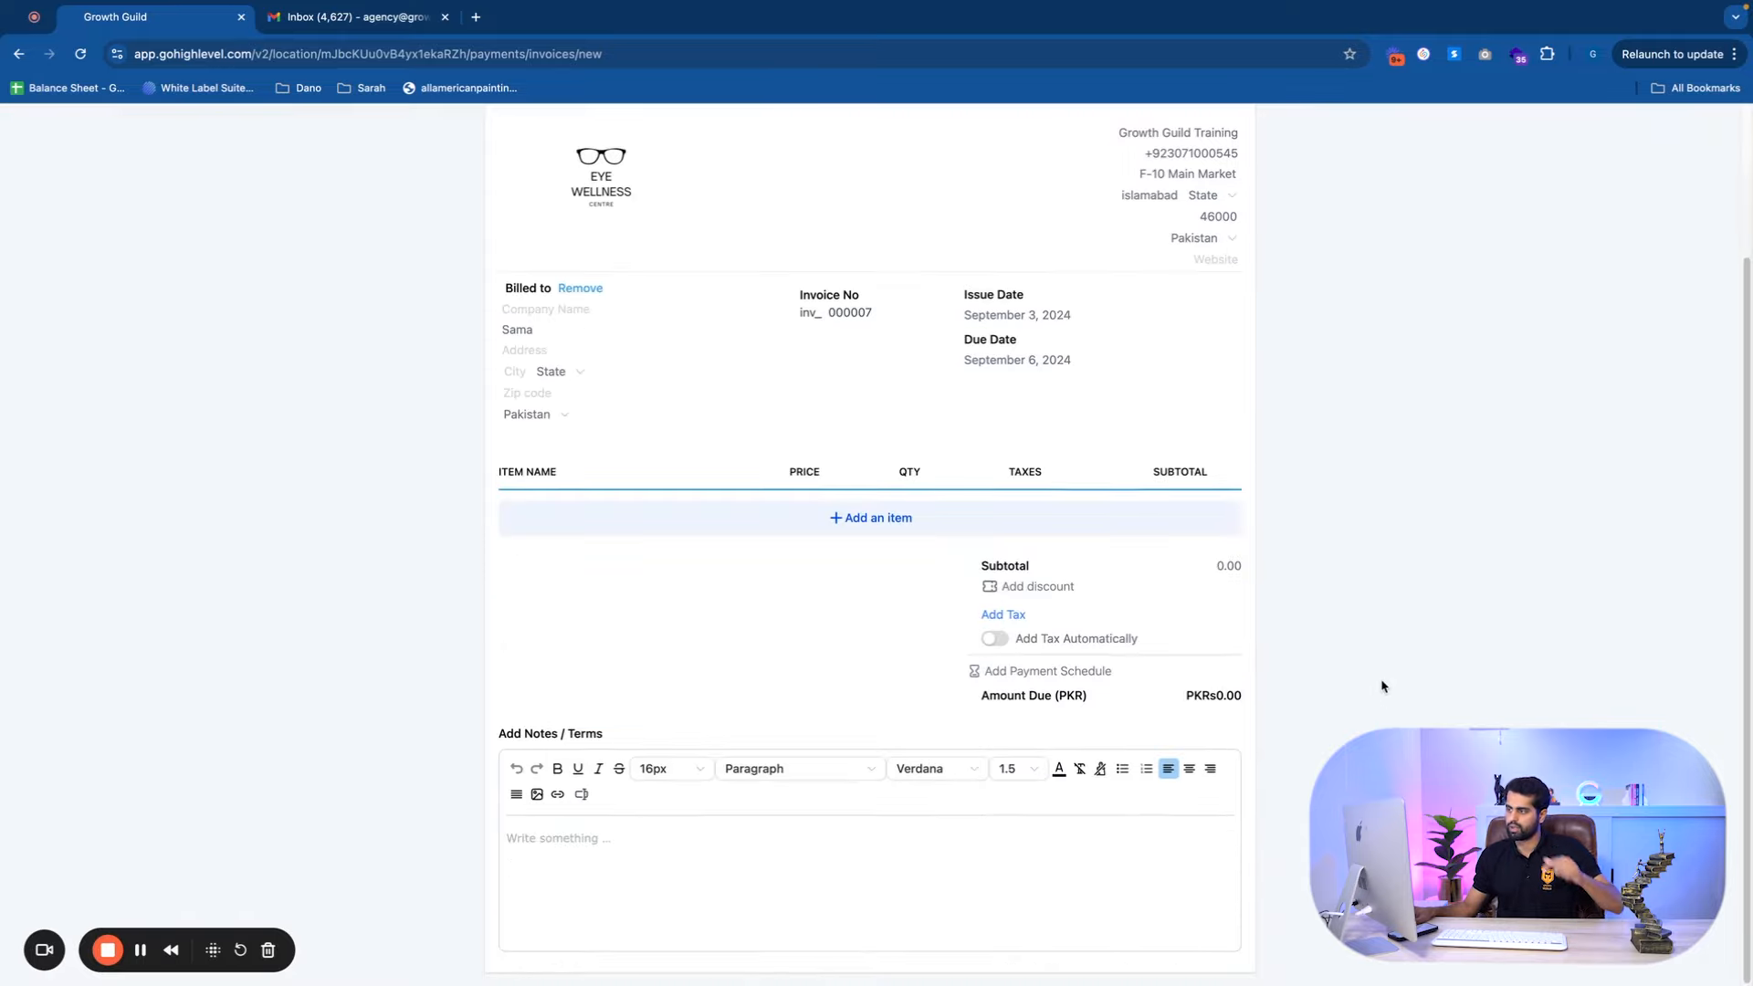
scroll(1028, 608, up, 3)
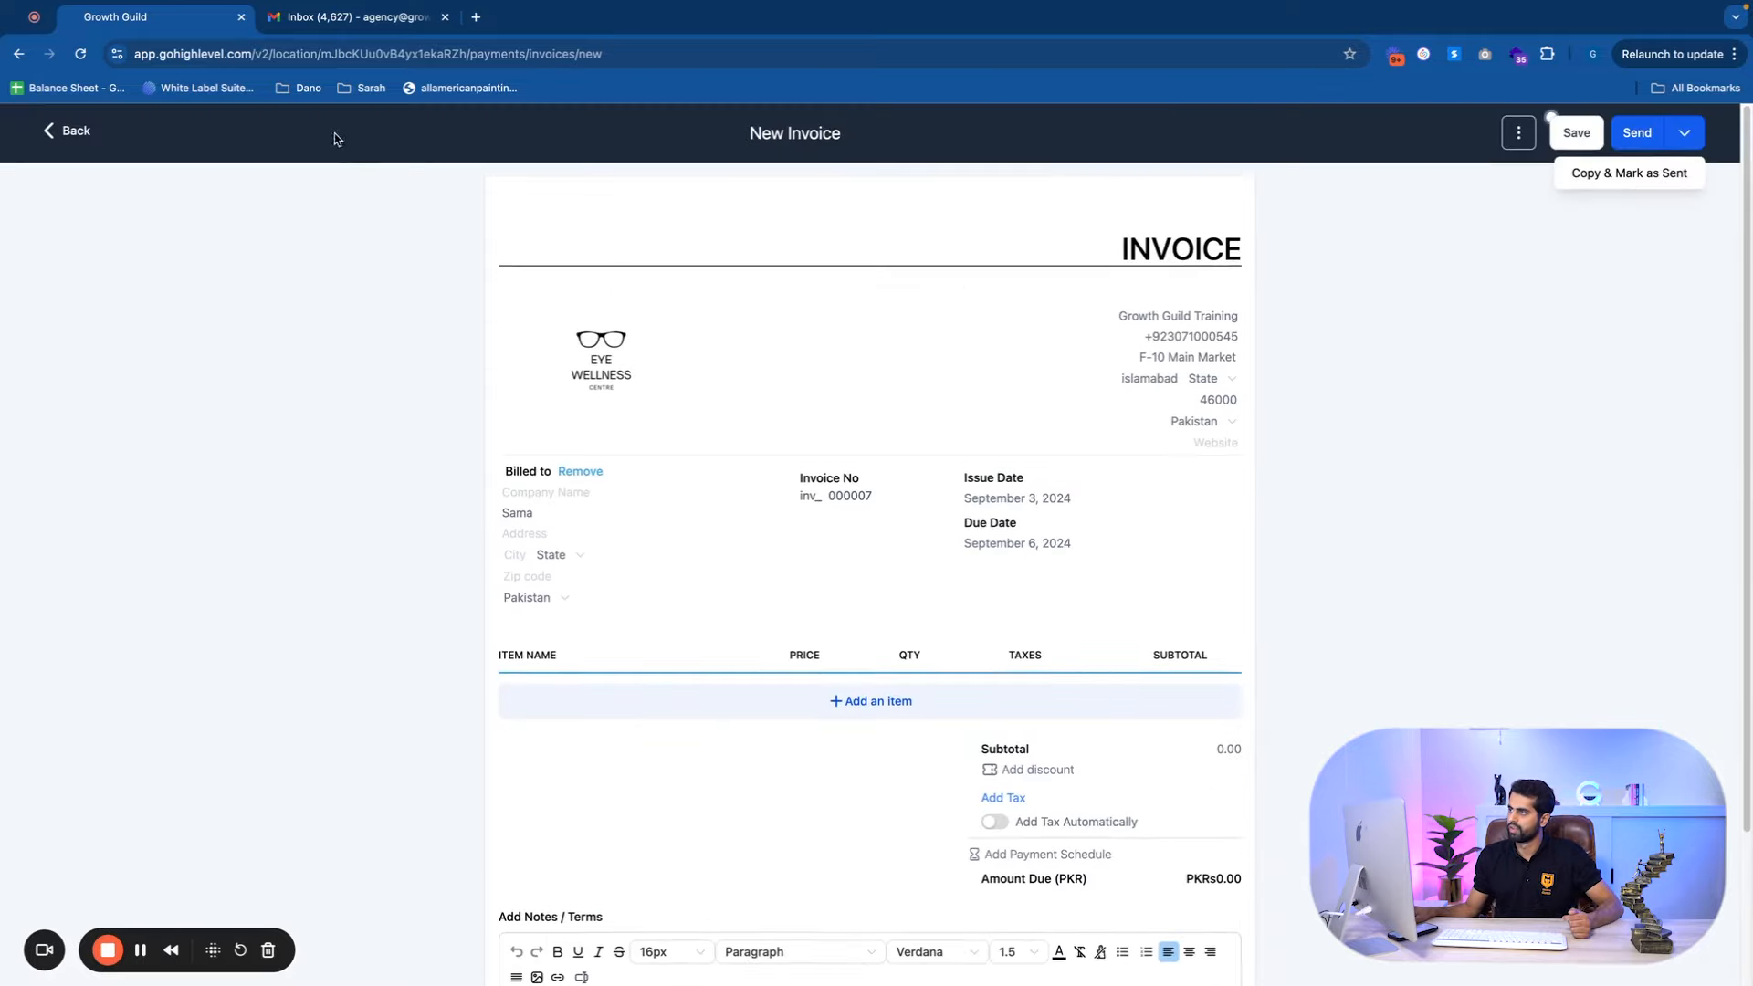
click(76, 132)
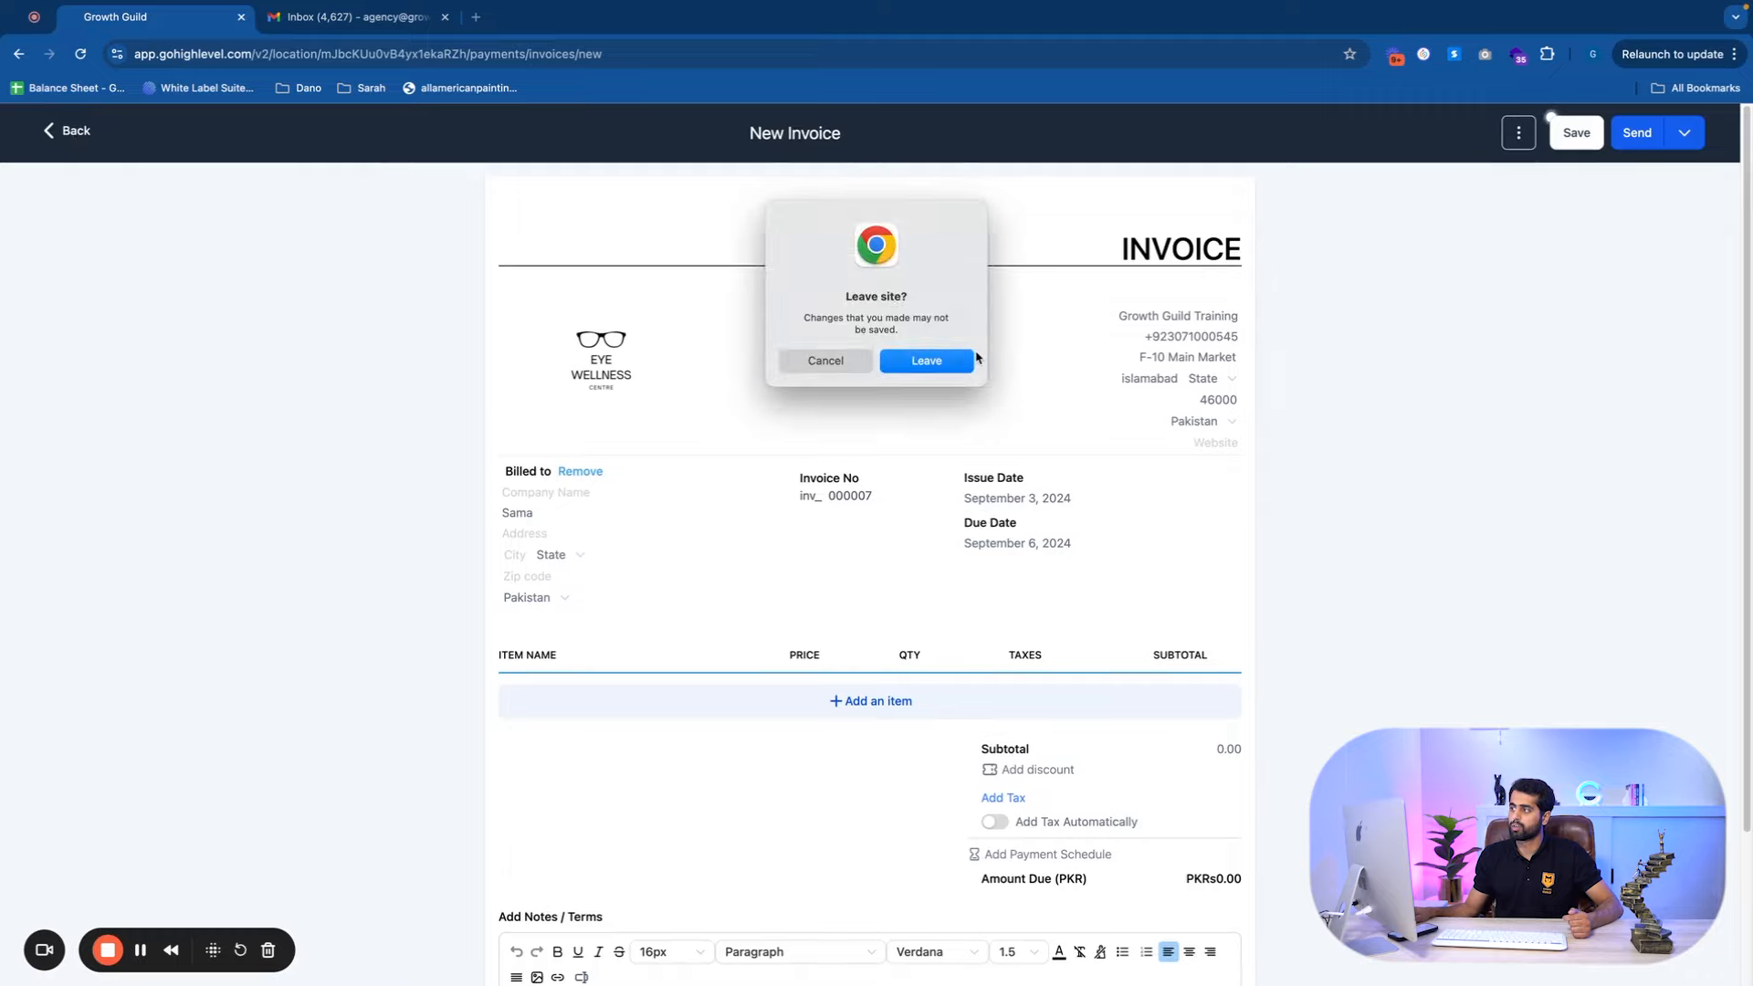
click(955, 360)
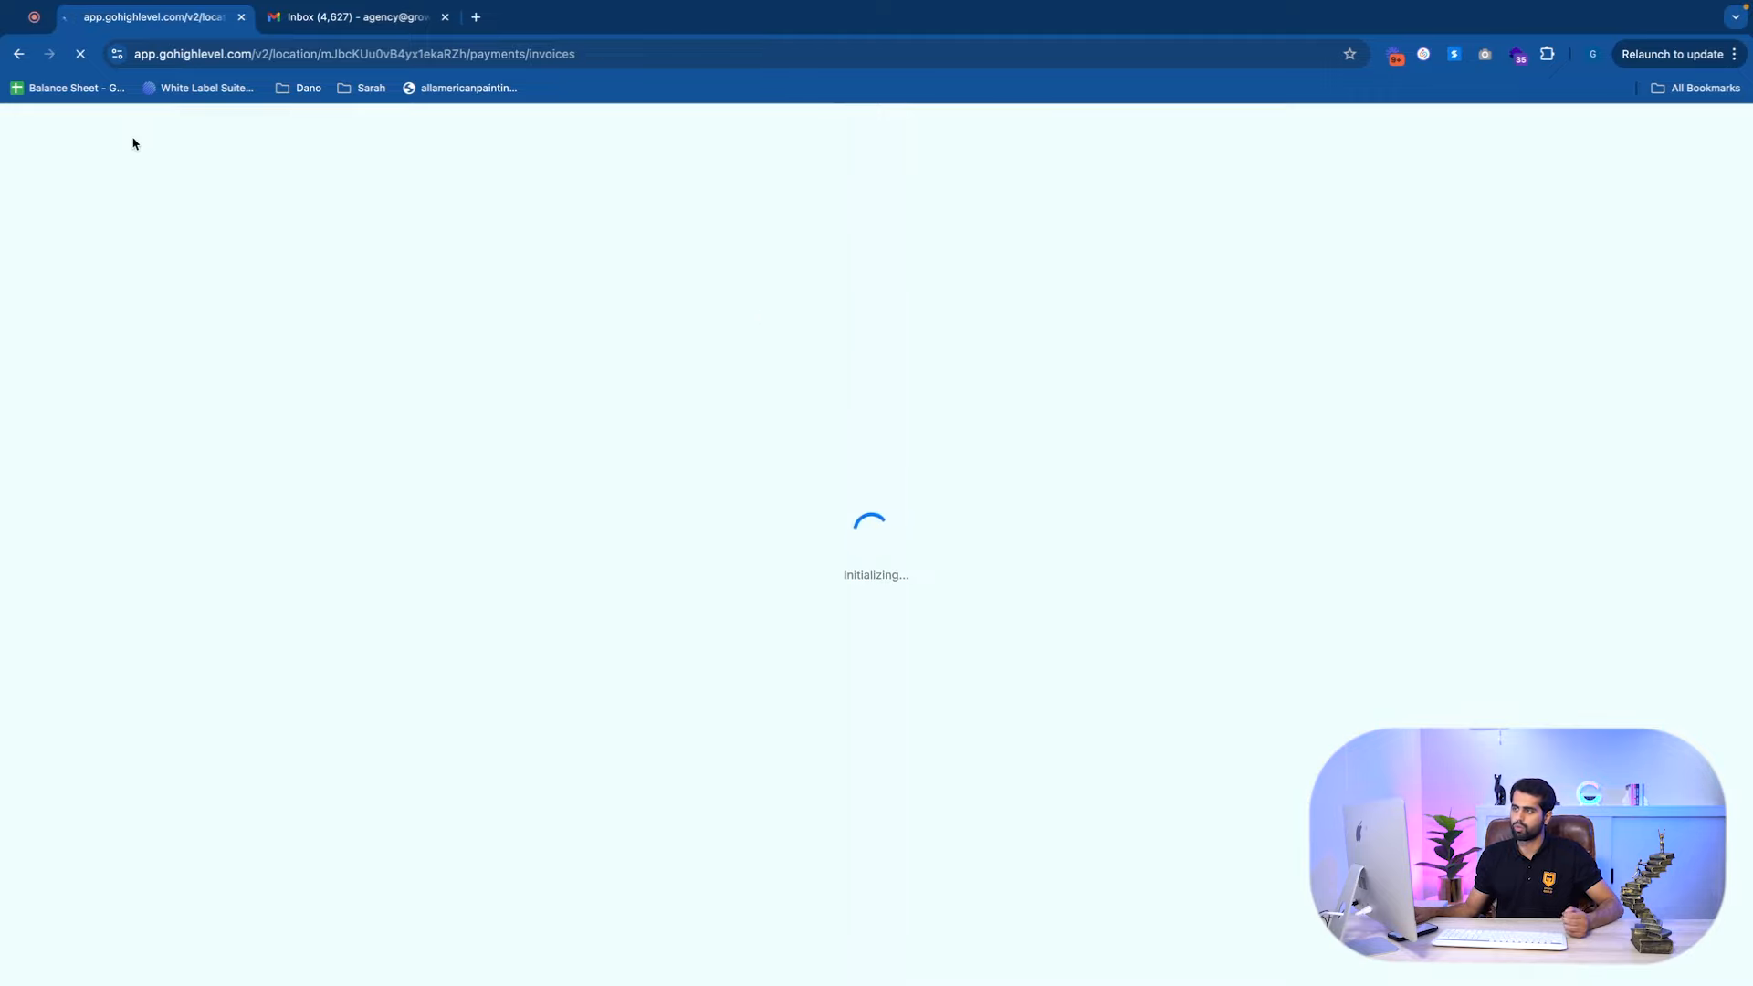